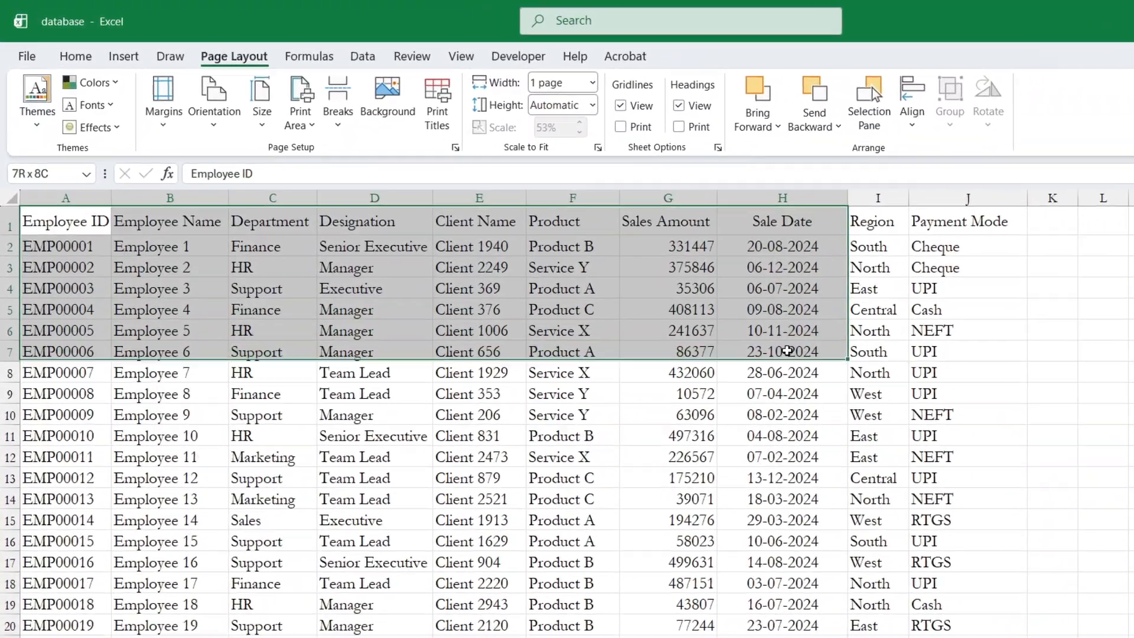
Look through the employee sales data from the Employee ID column to the Payment Mode column
drag(788, 351, 912, 535)
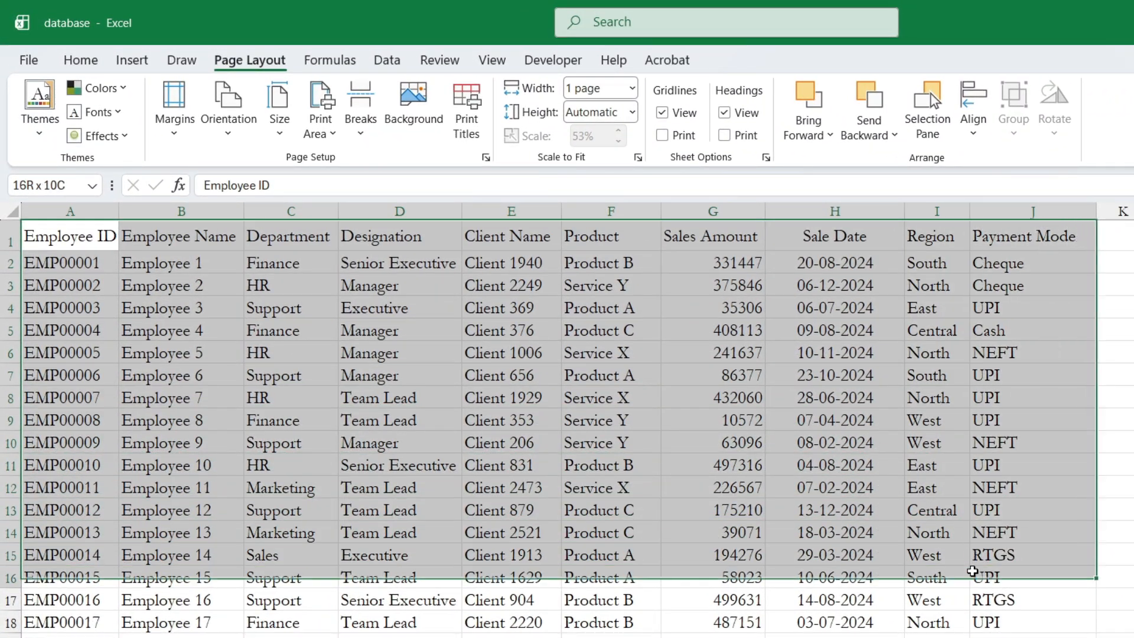
drag(979, 605, 979, 614)
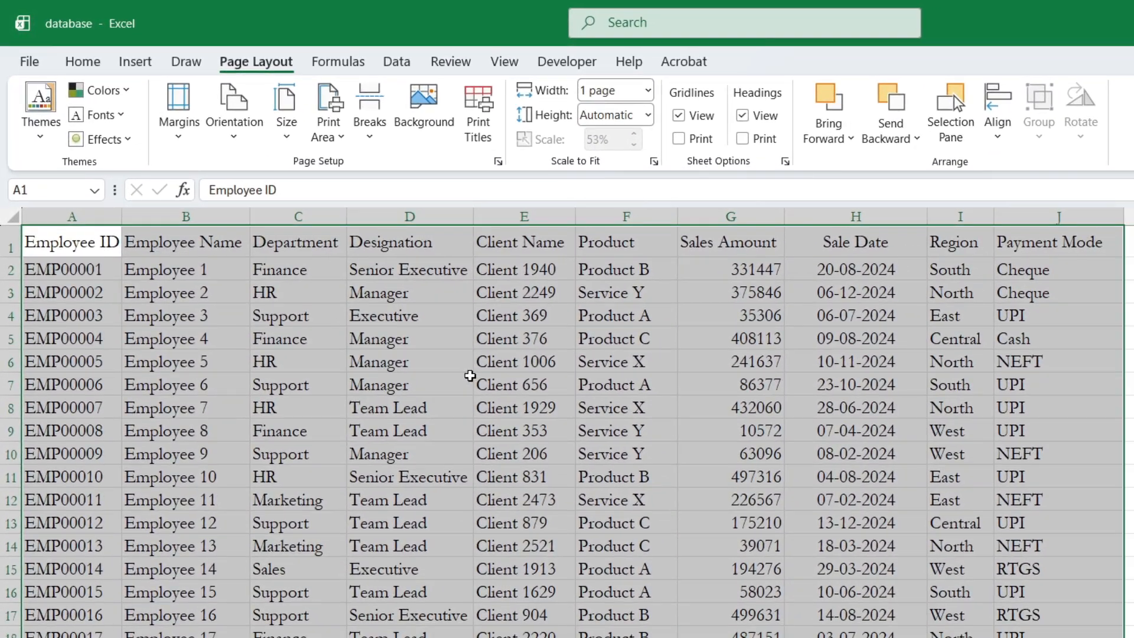
click(470, 376)
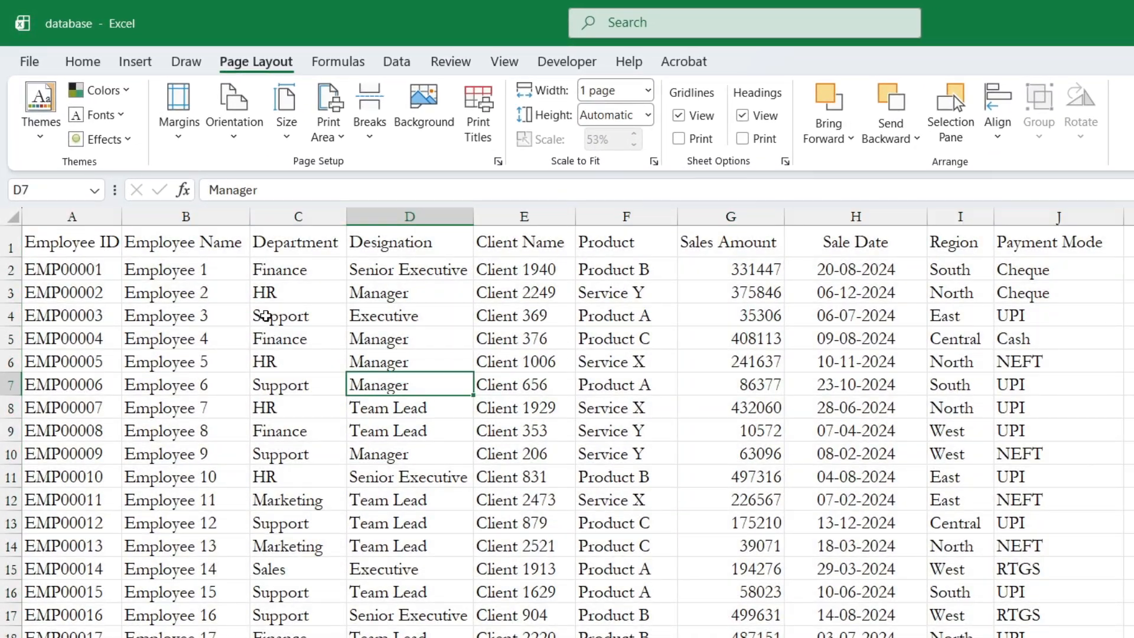
drag(46, 243, 1063, 635)
scroll(813, 550, down, 11)
scroll(818, 544, up, 7)
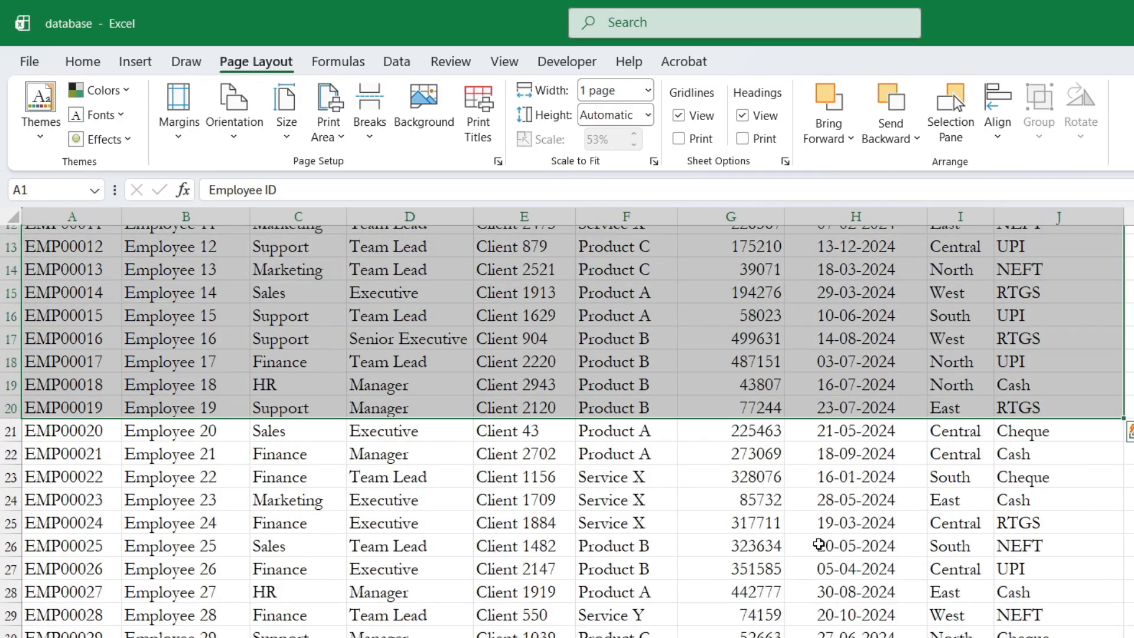
scroll(819, 544, up, 4)
click(700, 478)
click(523, 408)
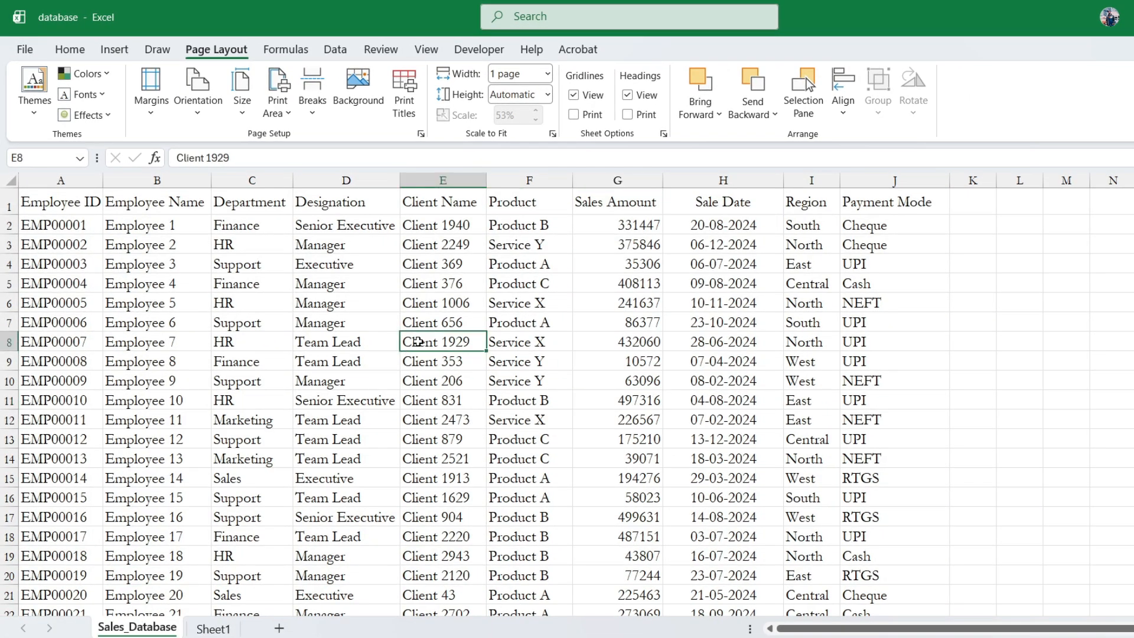
click(307, 251)
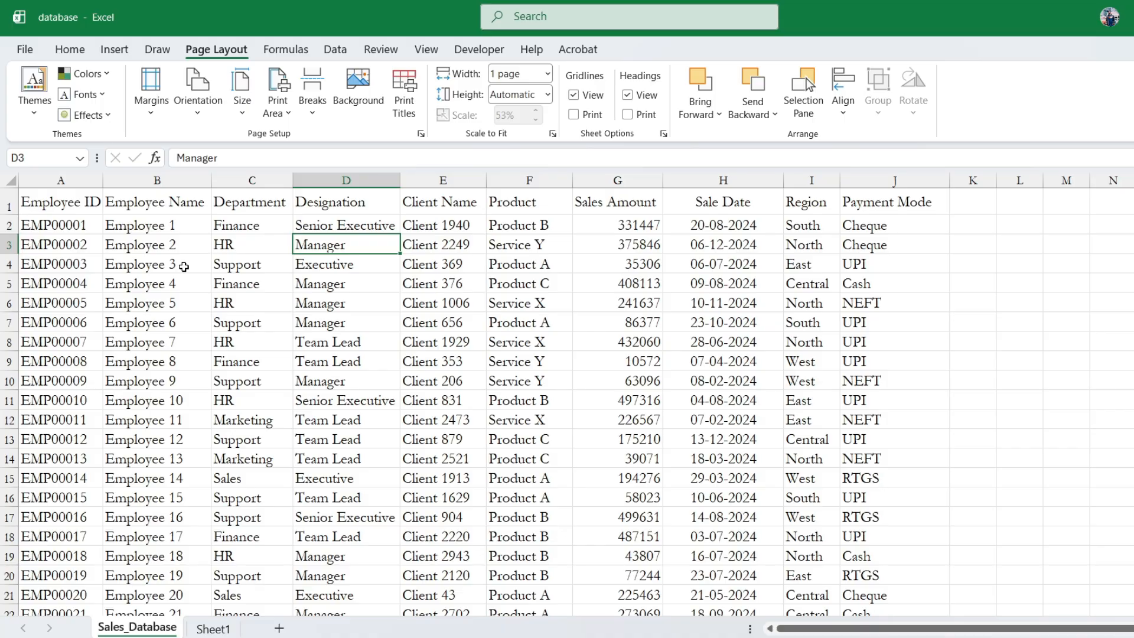
click(165, 282)
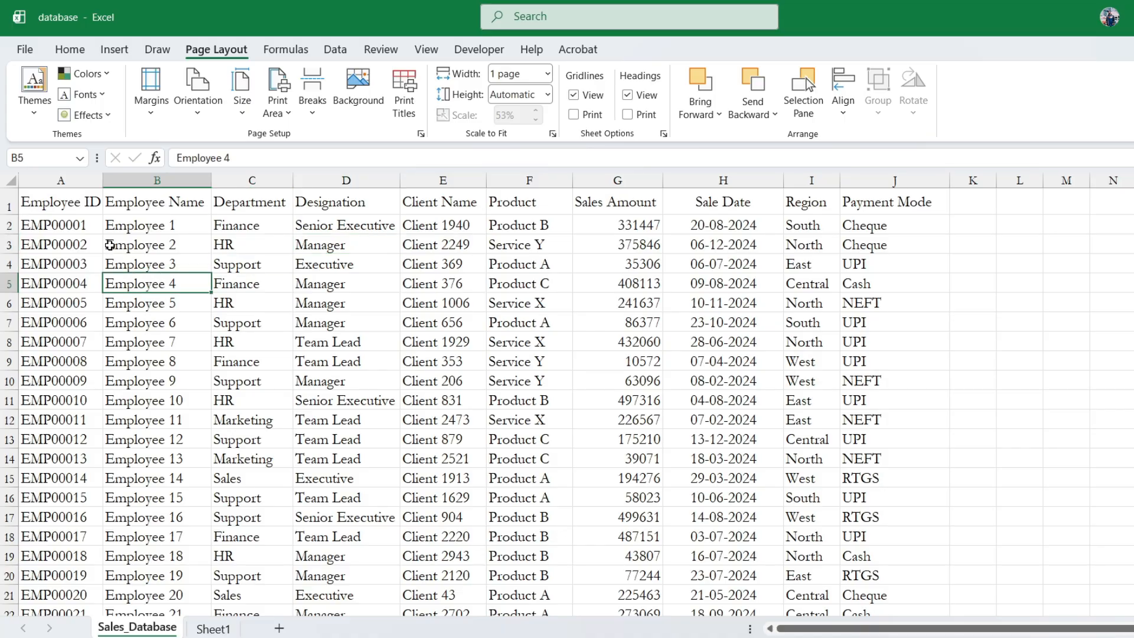
Convert the whole data range A1:J10001, including its header row, into a table
click(80, 207)
key(ctrl+shift+End)
key(ctrl+t)
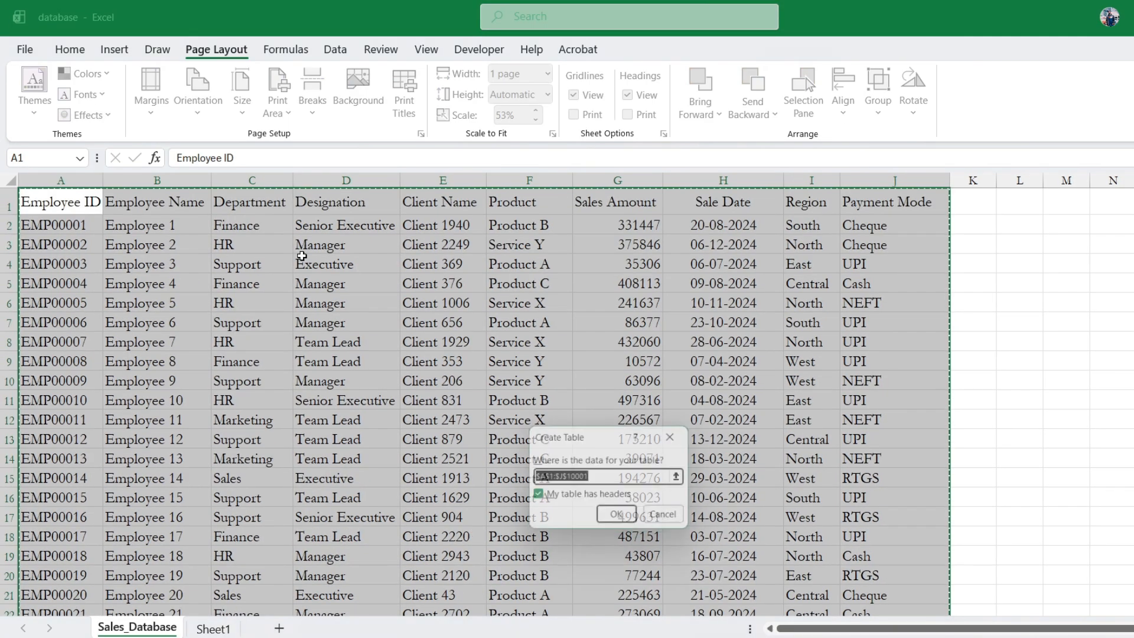
key(Return)
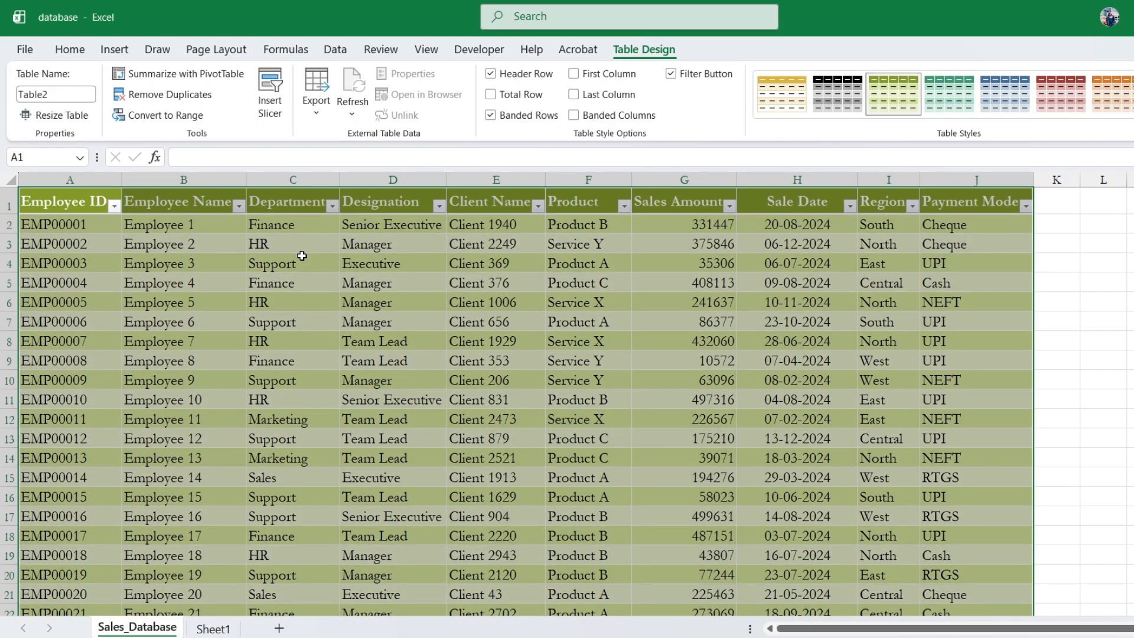
click(177, 282)
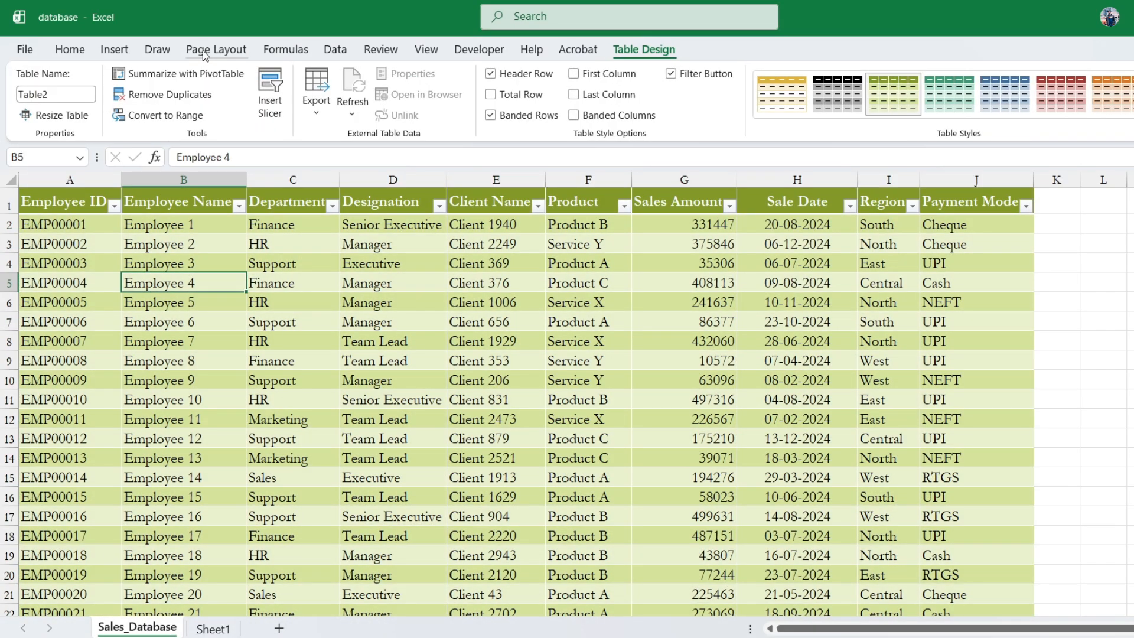
Try a different theme on the workbook and settle on the Gallery theme
click(204, 53)
click(38, 114)
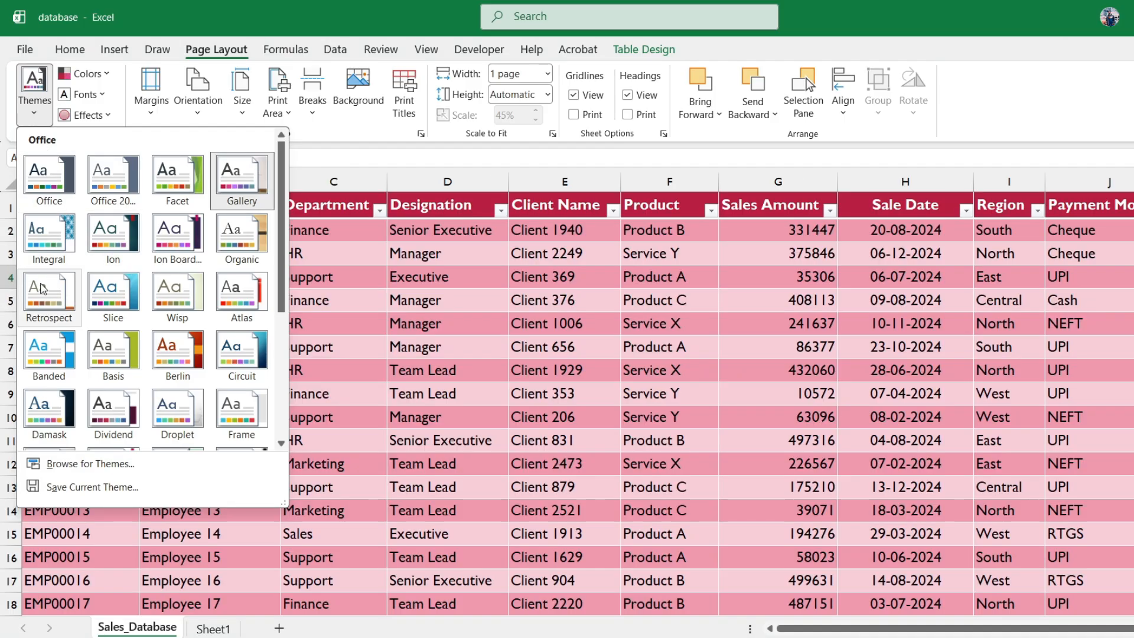
click(43, 354)
click(34, 89)
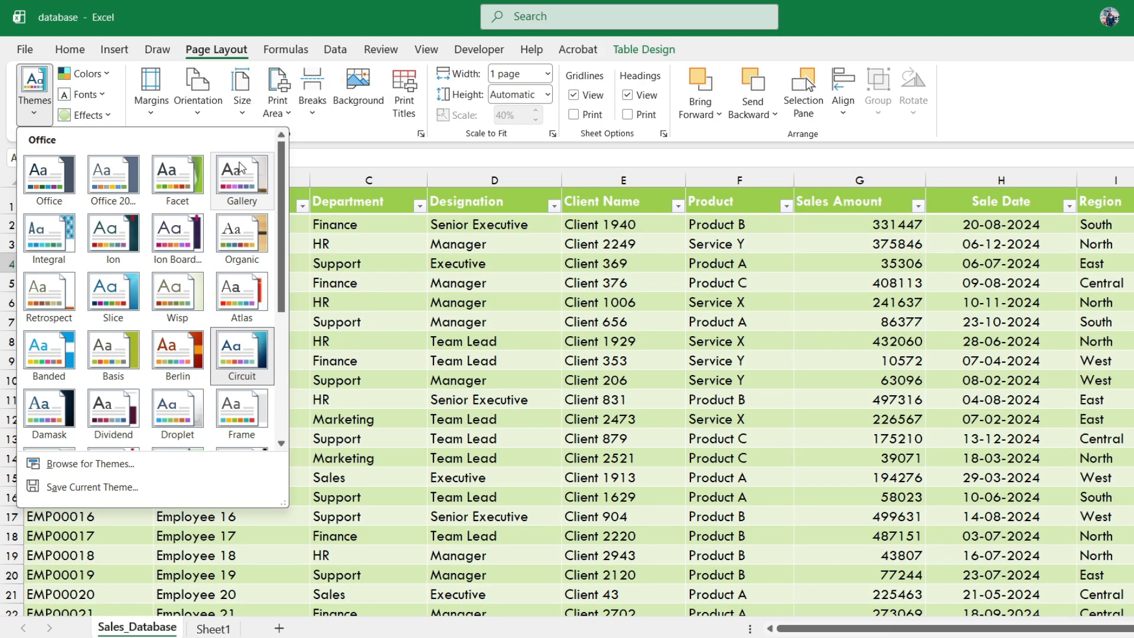
click(227, 176)
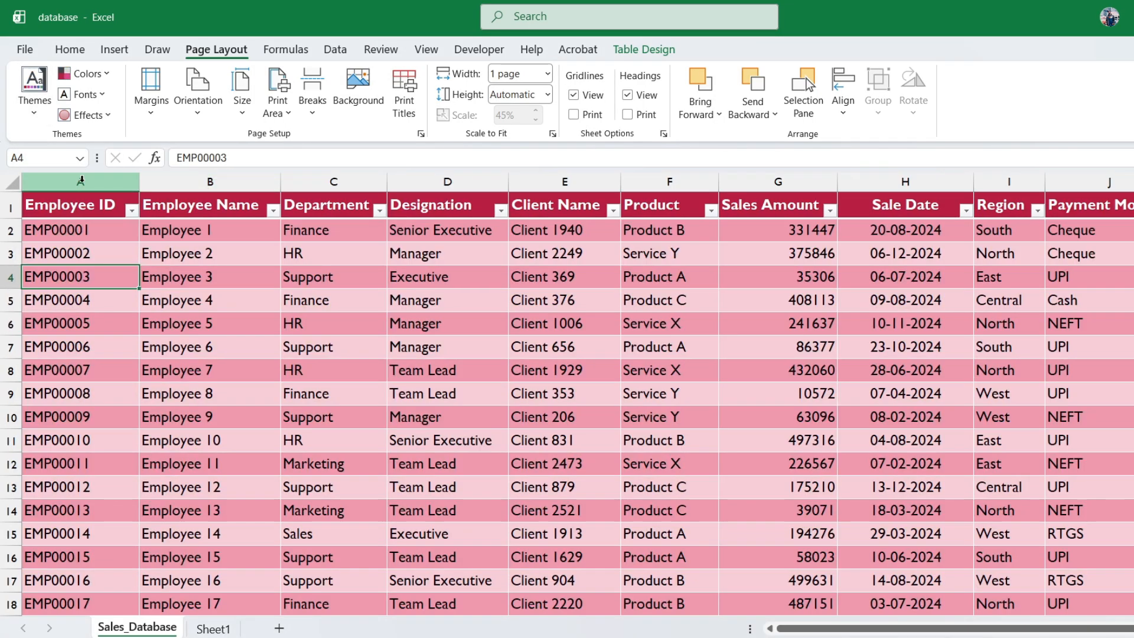
key(Right)
click(88, 75)
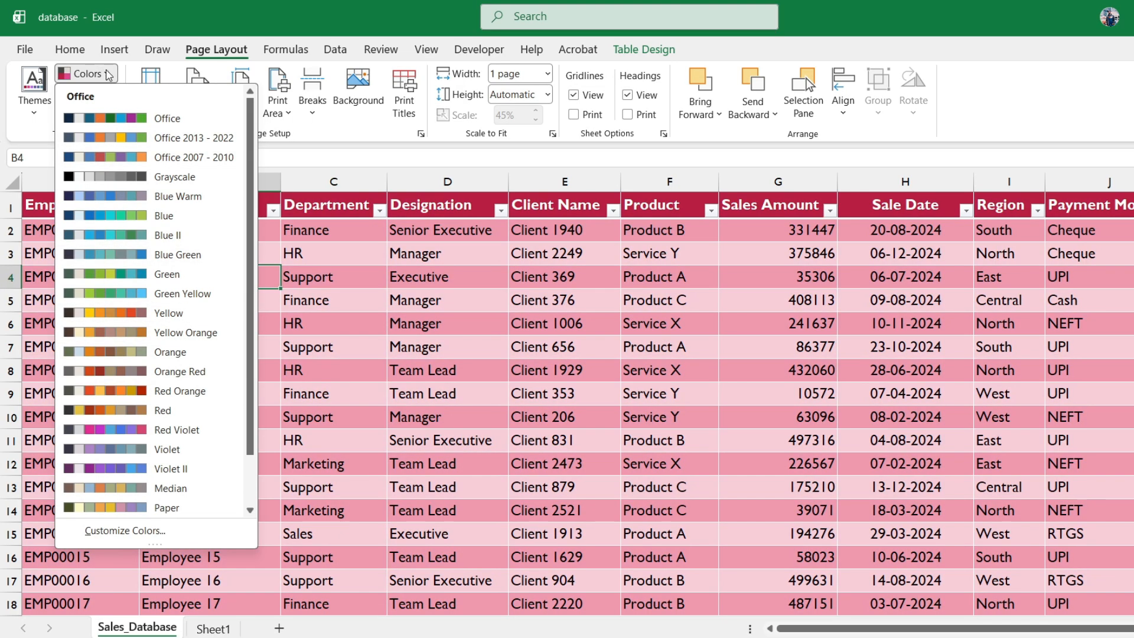
click(108, 75)
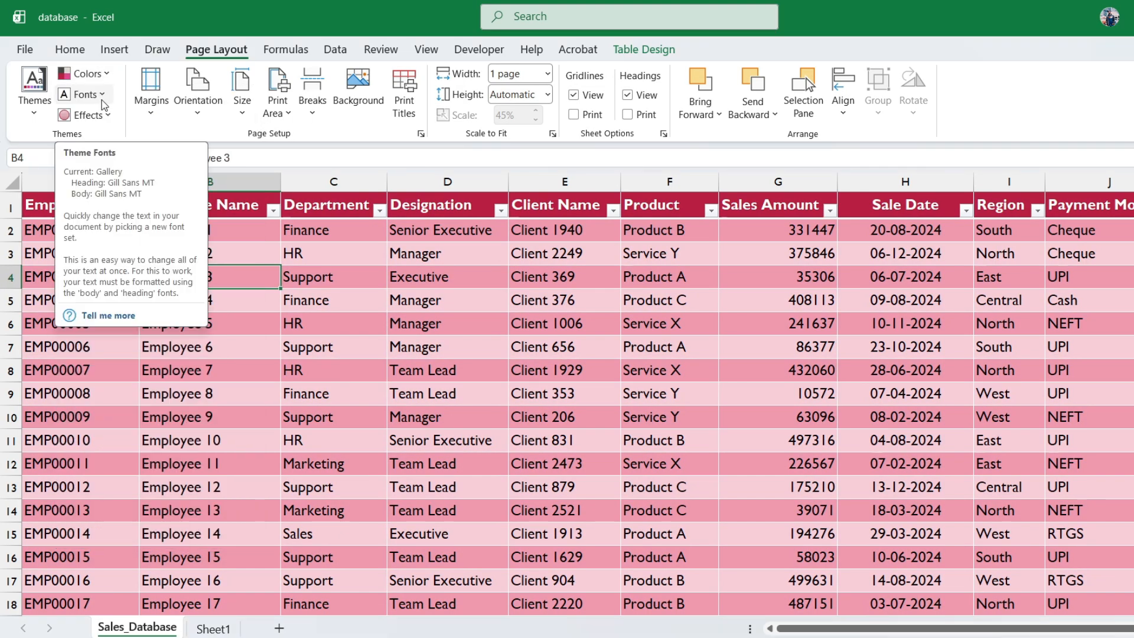
Set the theme fonts to Calibri and apply the Top Shadow theme effects to the drawn shapes
click(102, 96)
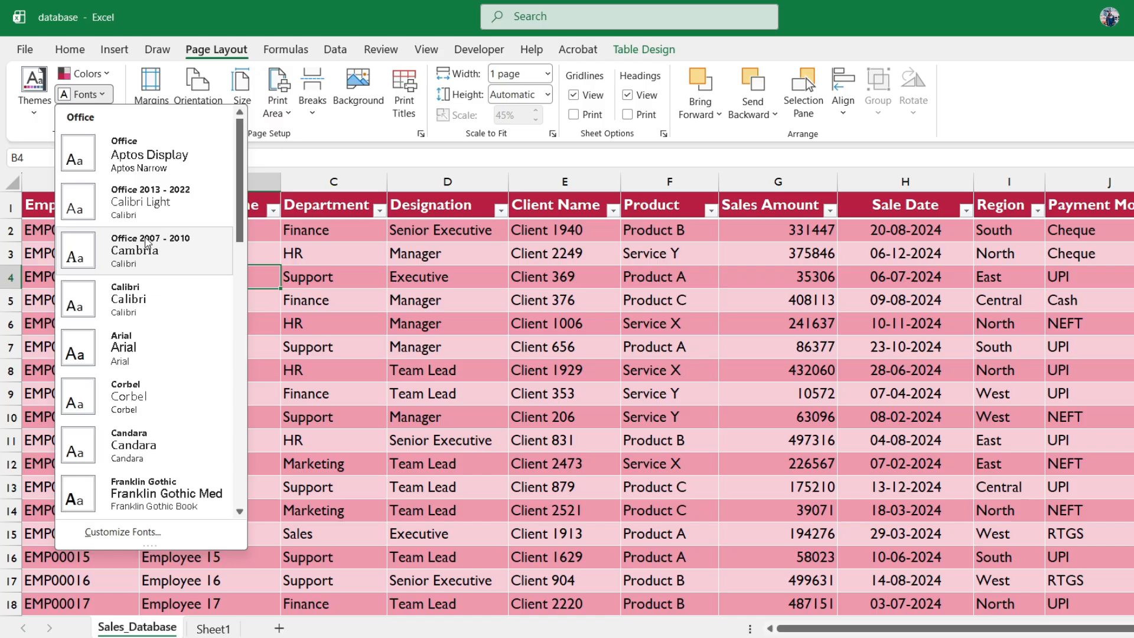
click(129, 299)
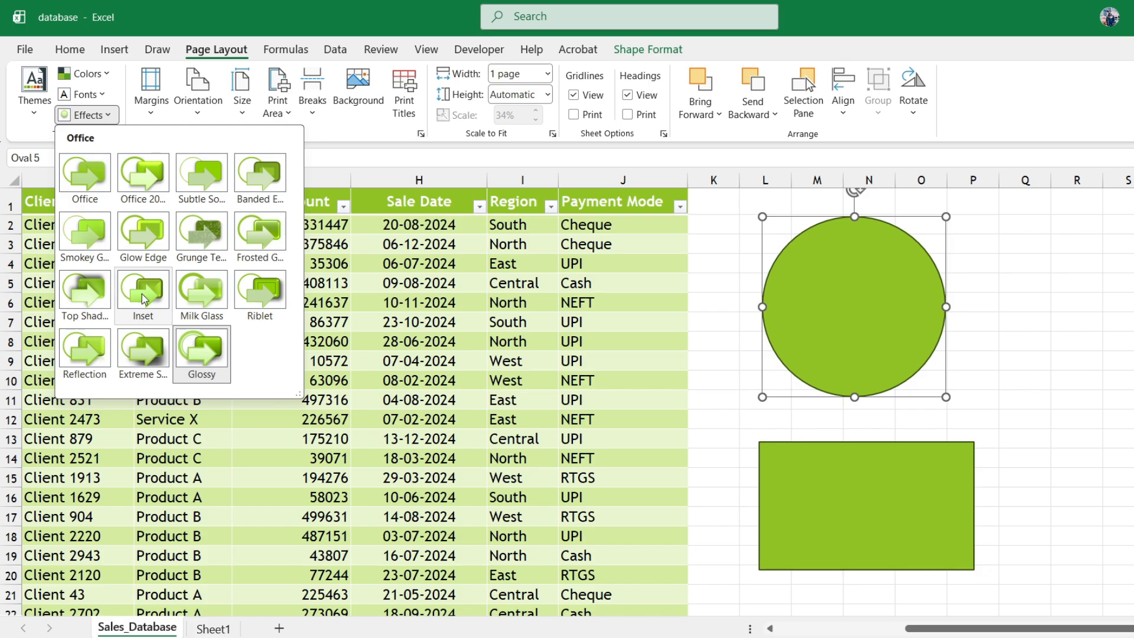
click(99, 290)
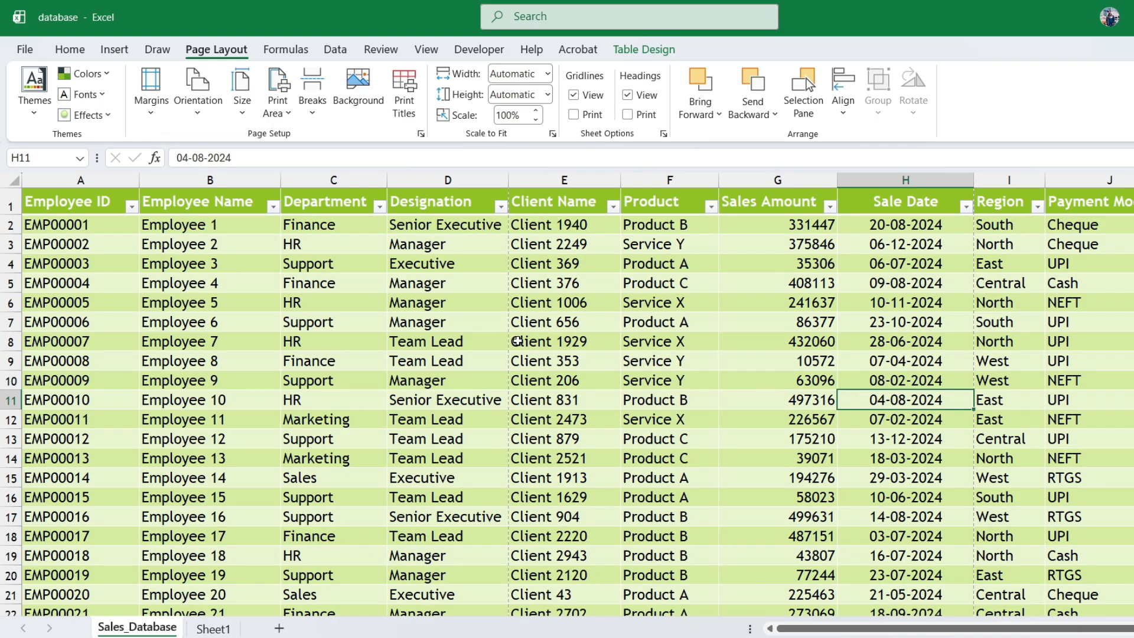
Scroll through the sales table and check its first portrait page in the print preview
scroll(519, 364, down, 3)
scroll(520, 365, down, 14)
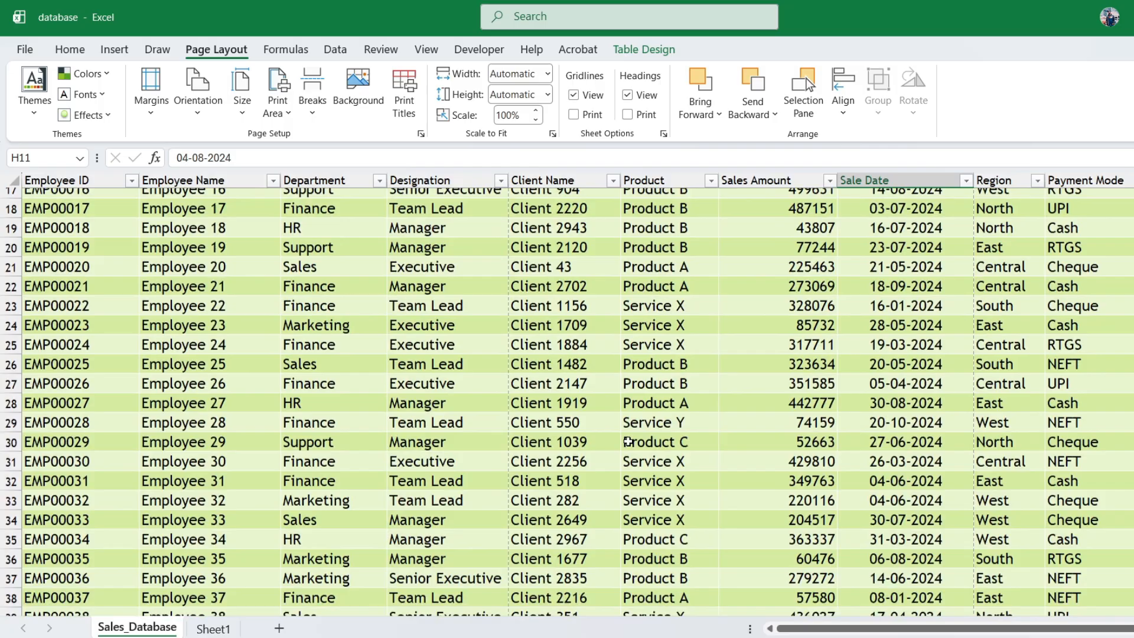
scroll(639, 437, up, 6)
scroll(639, 437, up, 11)
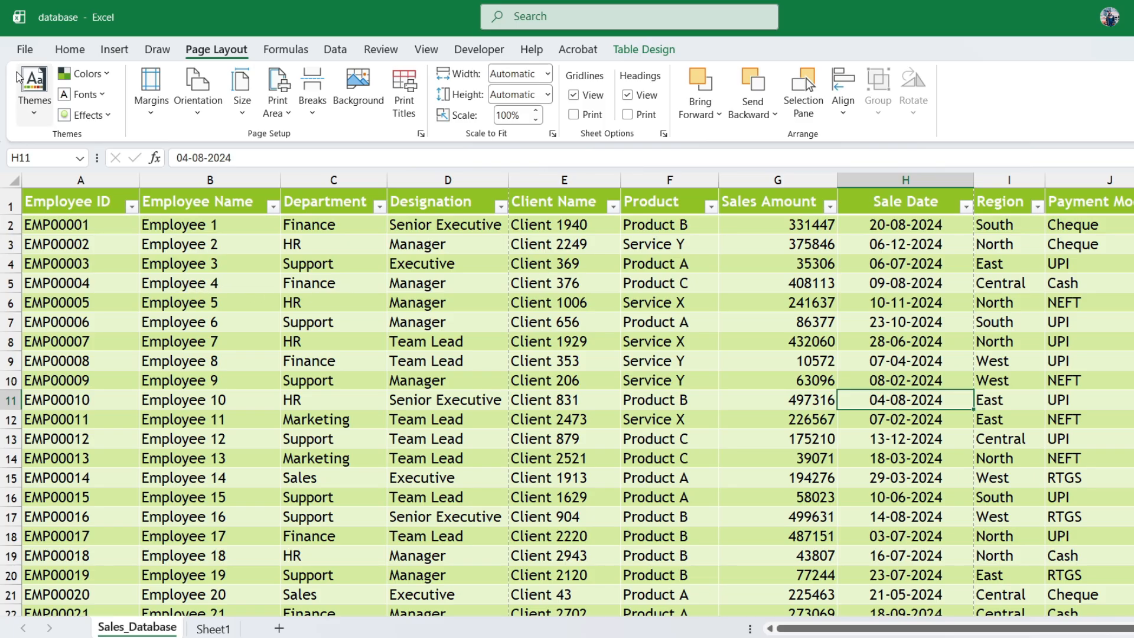
click(26, 50)
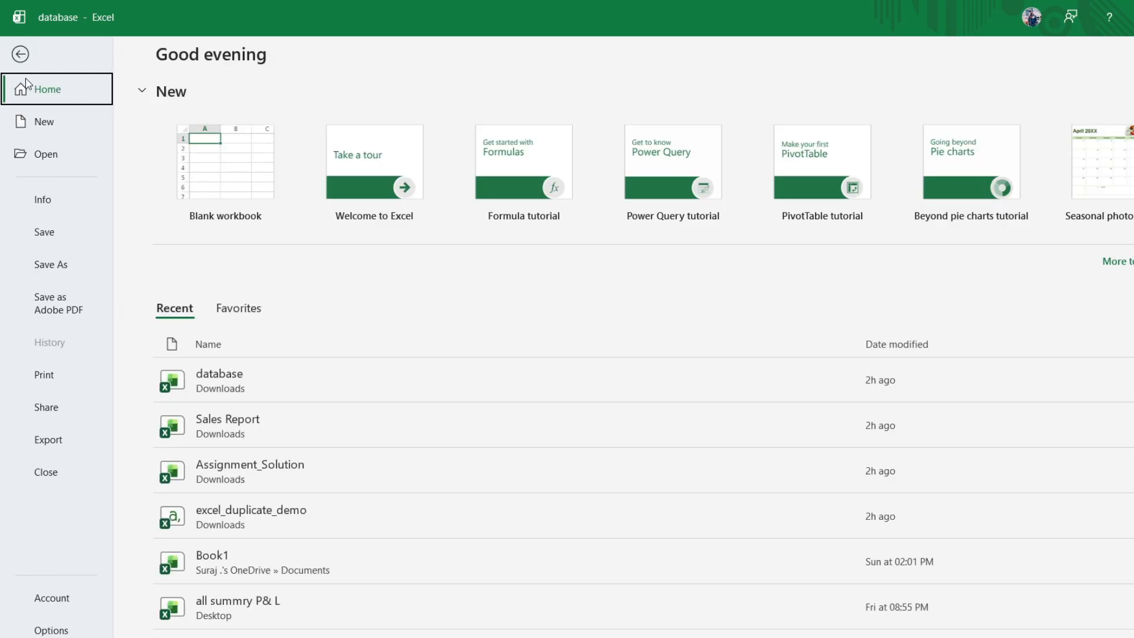
click(43, 377)
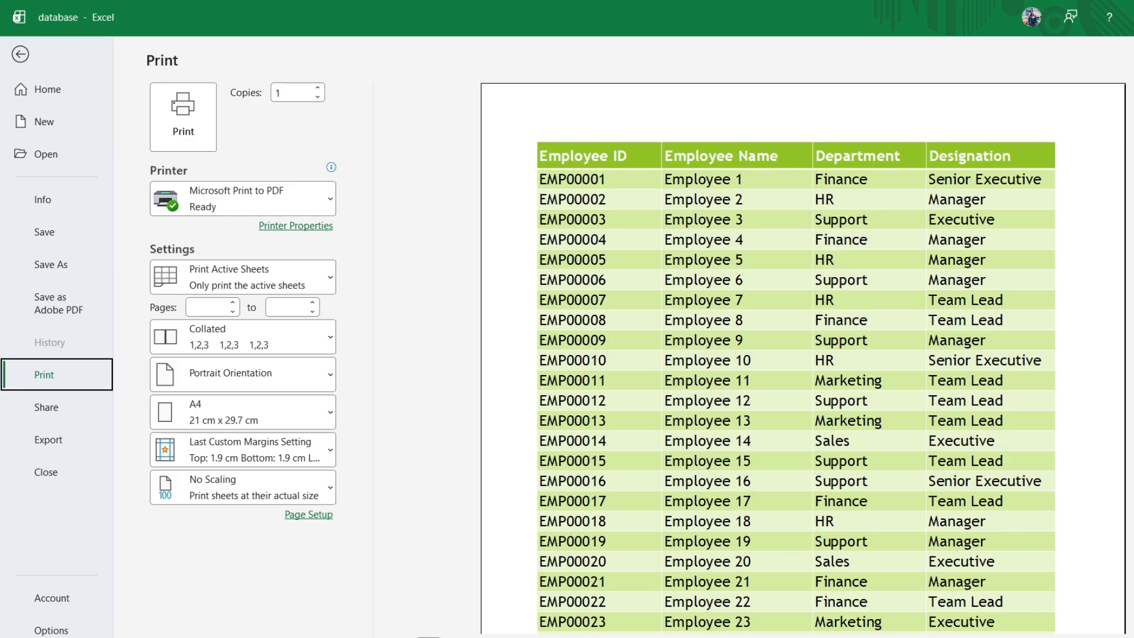
click(814, 341)
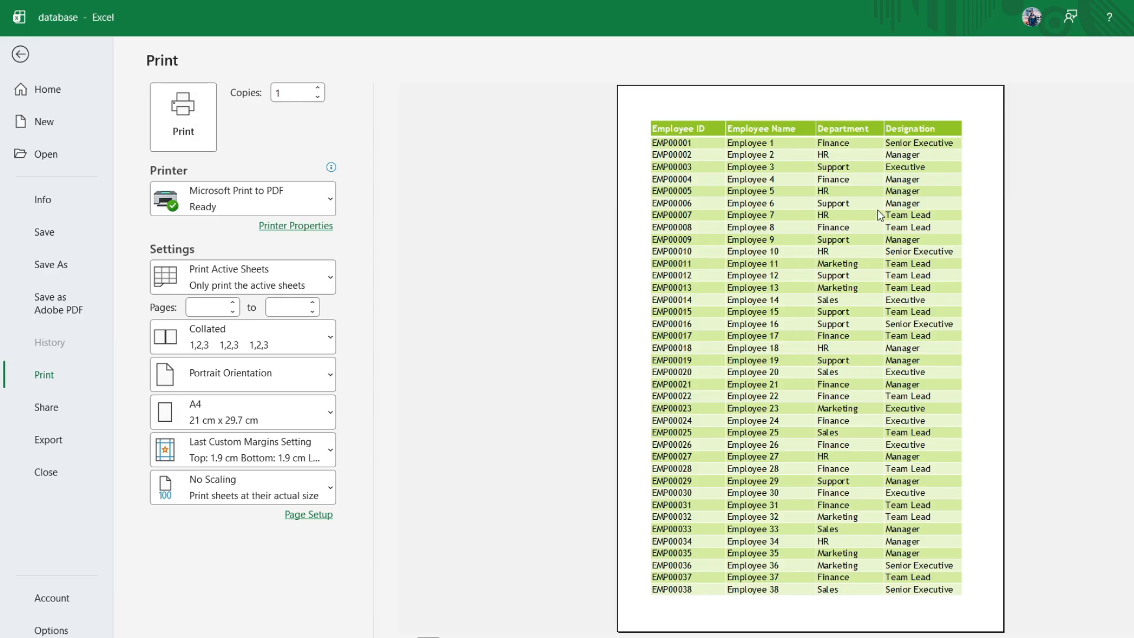
click(20, 55)
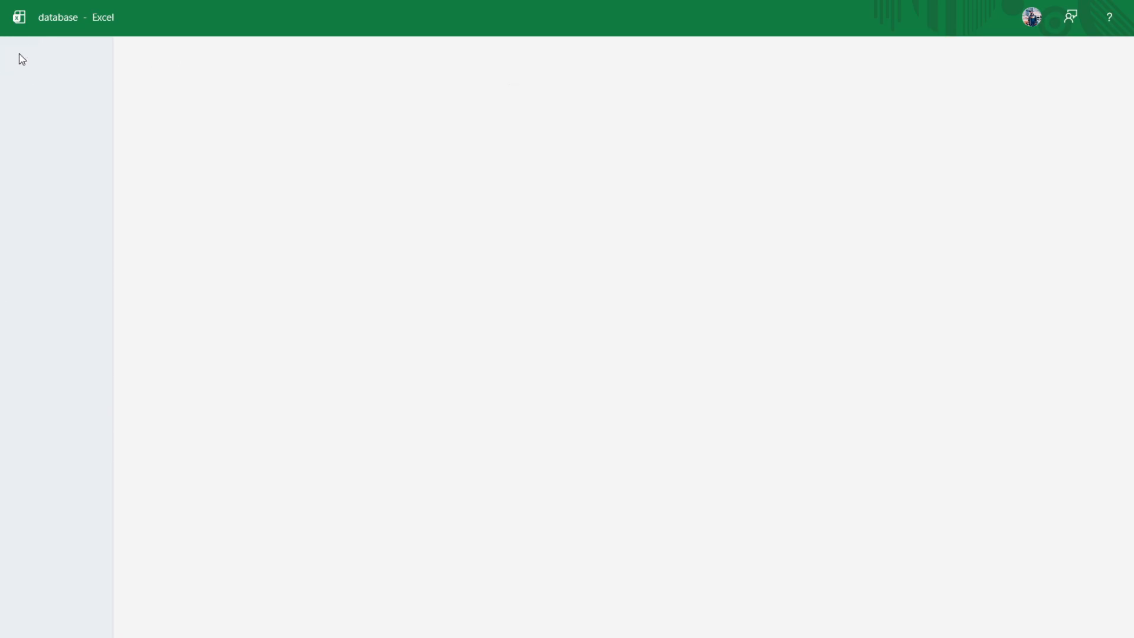
Compare the table's header columns with those that fit on the first page of the print preview
drag(59, 200, 1111, 204)
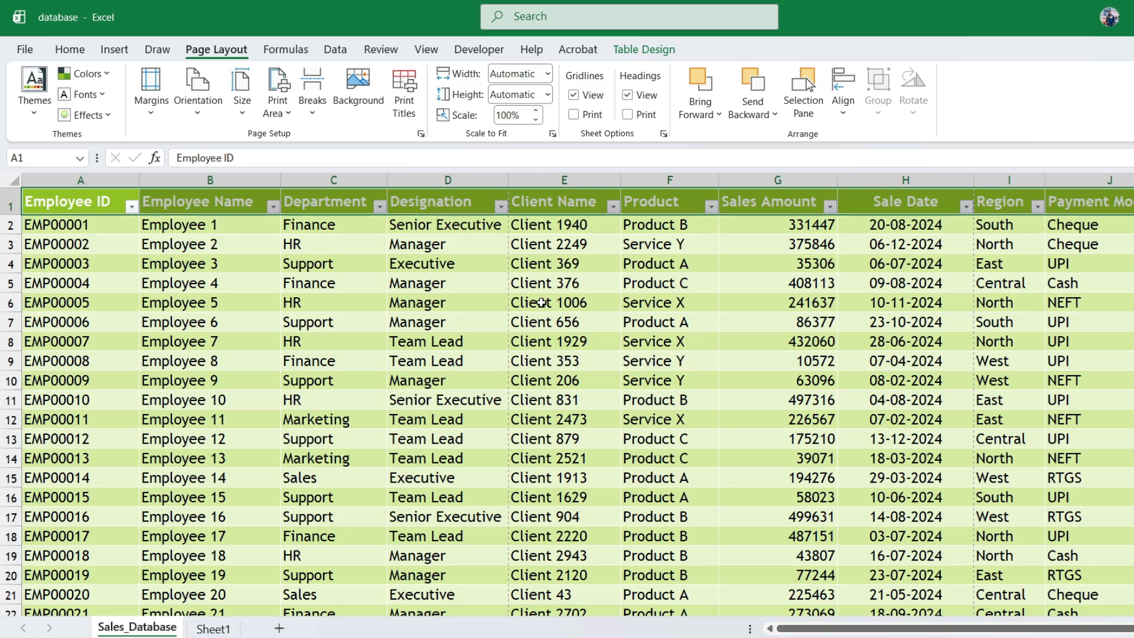
click(541, 302)
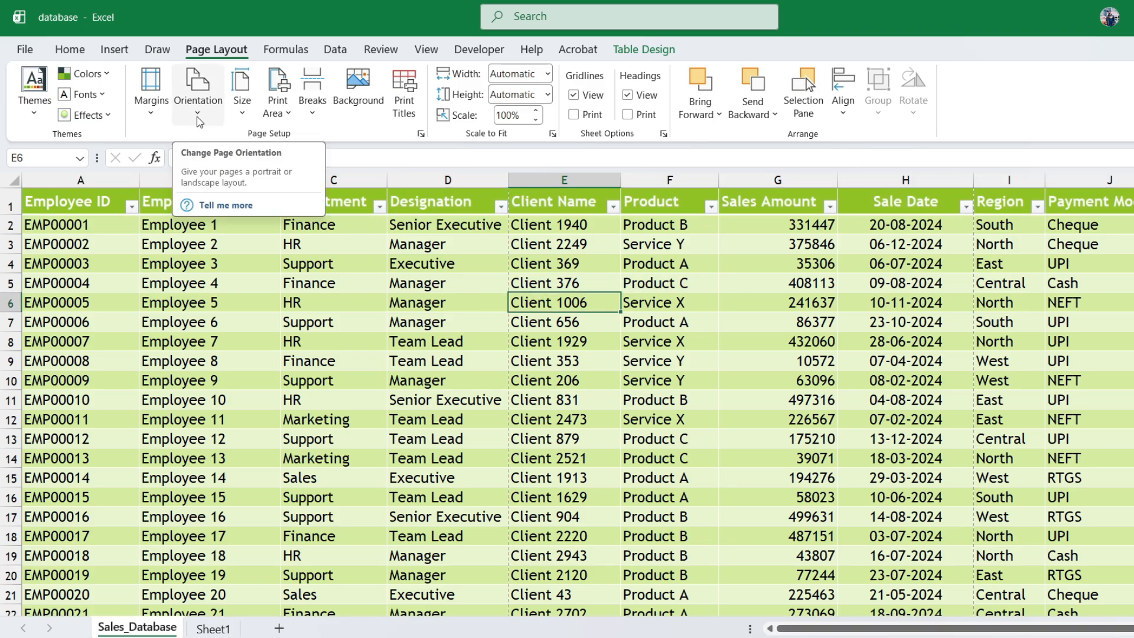
click(18, 55)
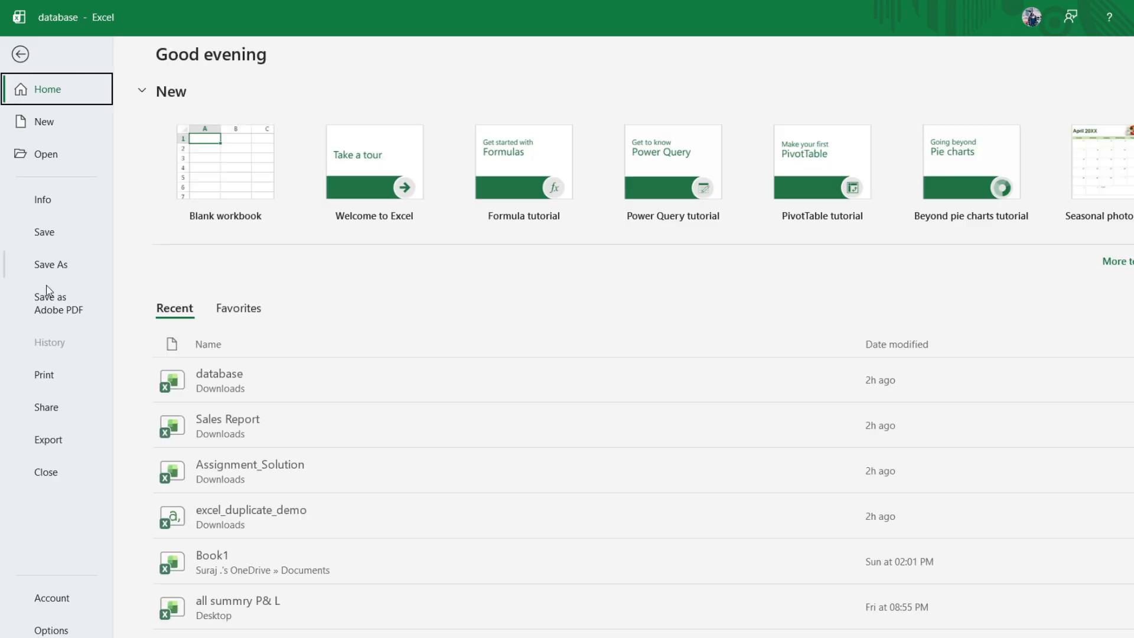
click(44, 370)
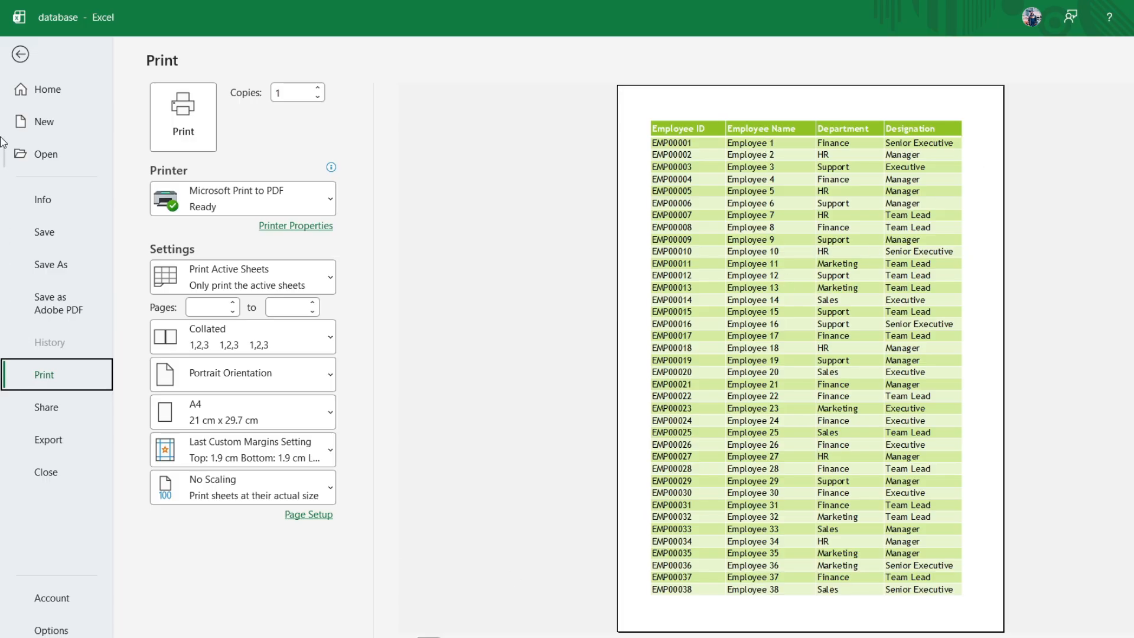
click(15, 58)
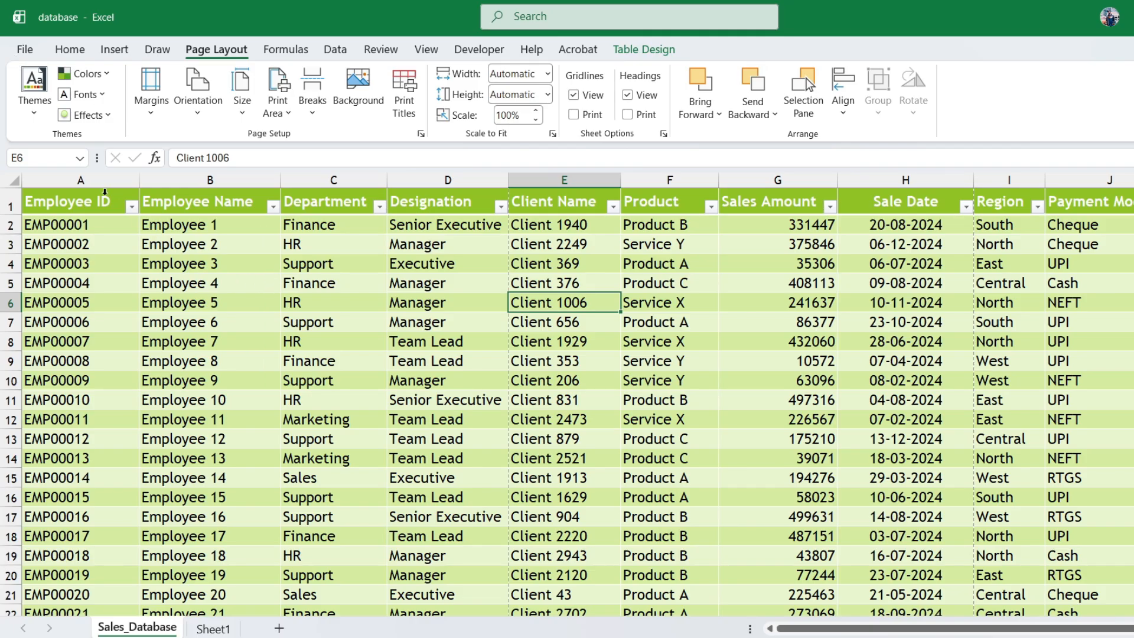
Change the page orientation of the Sales_Database sheet to Landscape
drag(105, 192, 813, 203)
click(745, 288)
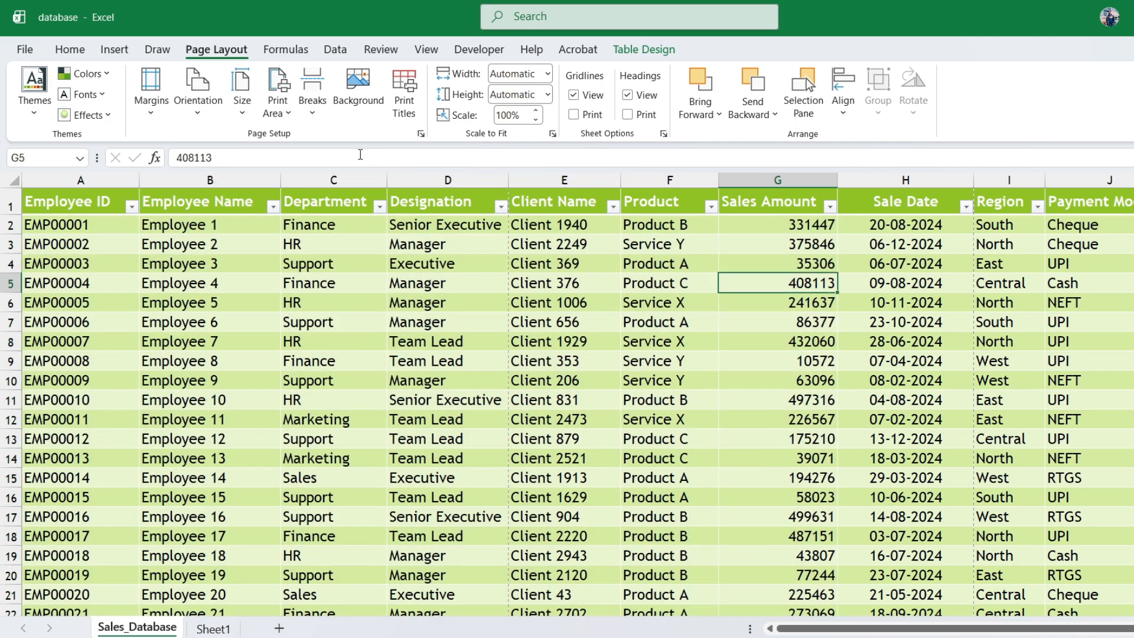
click(198, 115)
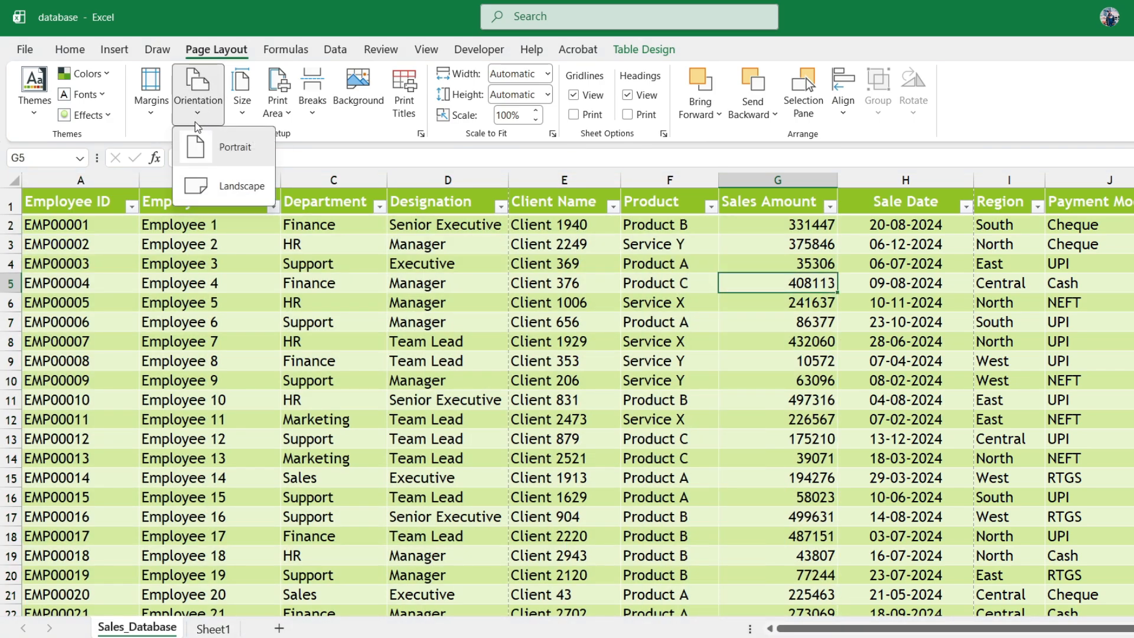
click(213, 194)
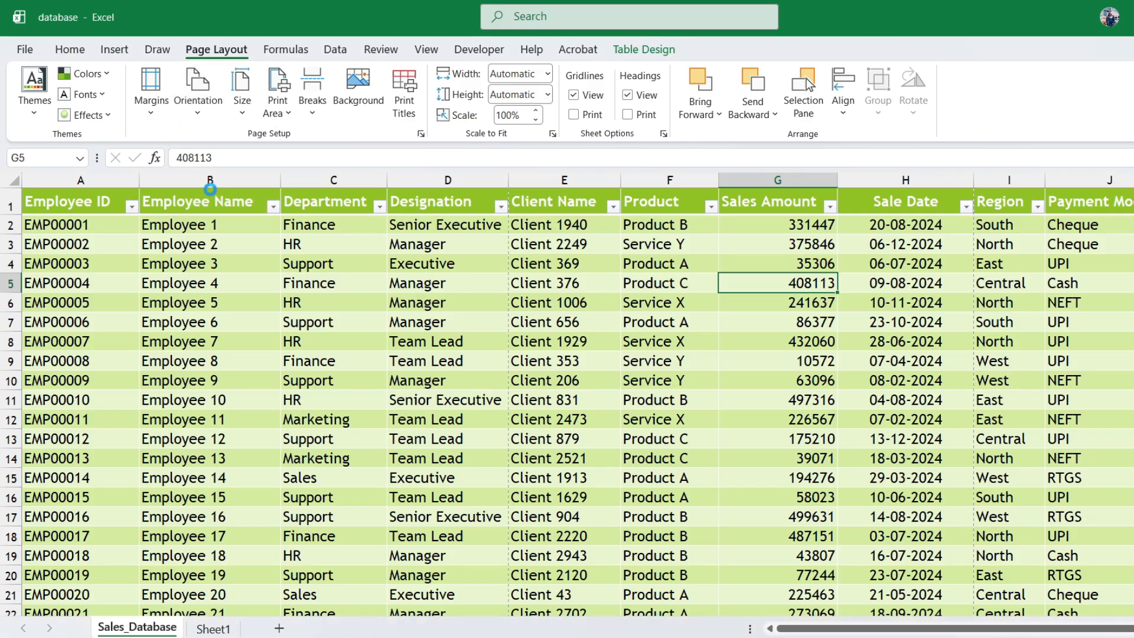
Check in the print preview how the table columns fit on the landscape page
drag(48, 201, 724, 340)
click(342, 357)
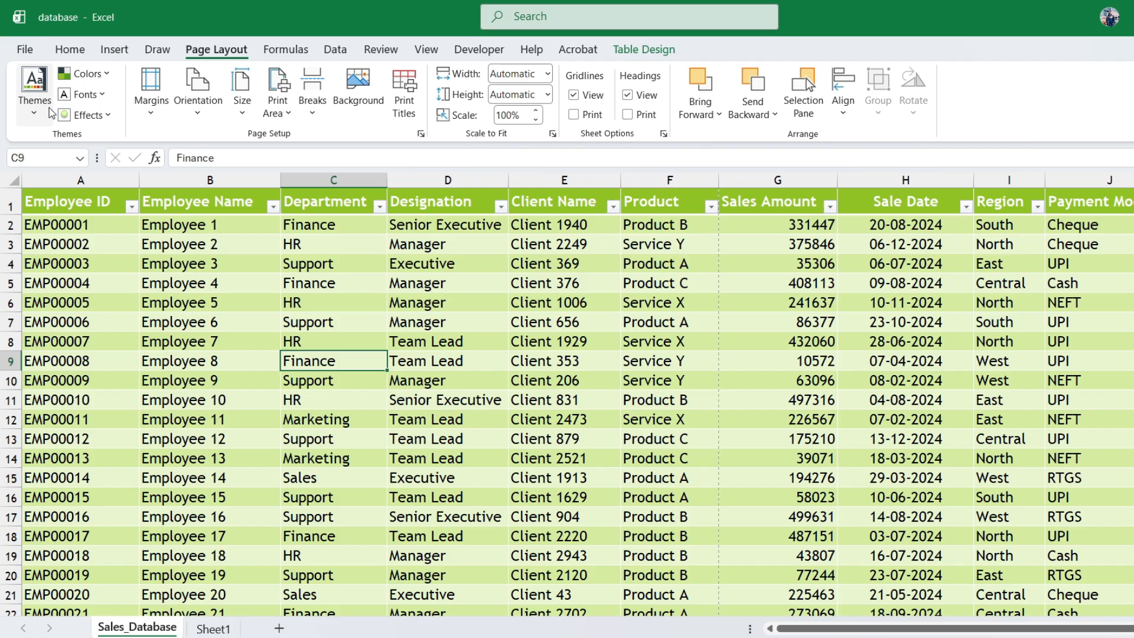
click(25, 52)
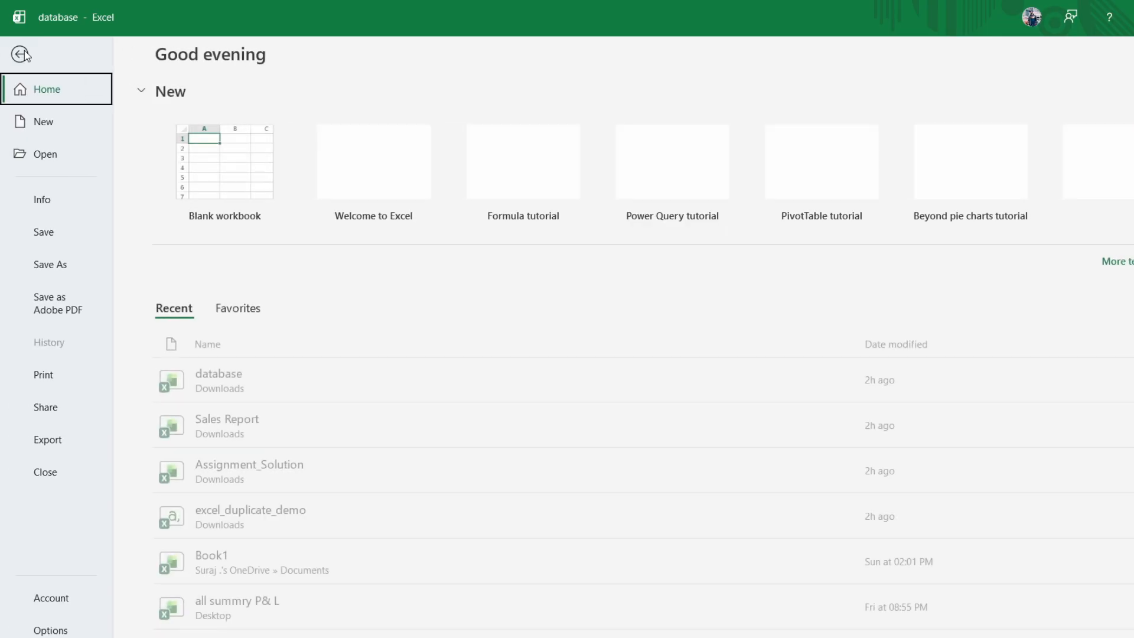
click(46, 382)
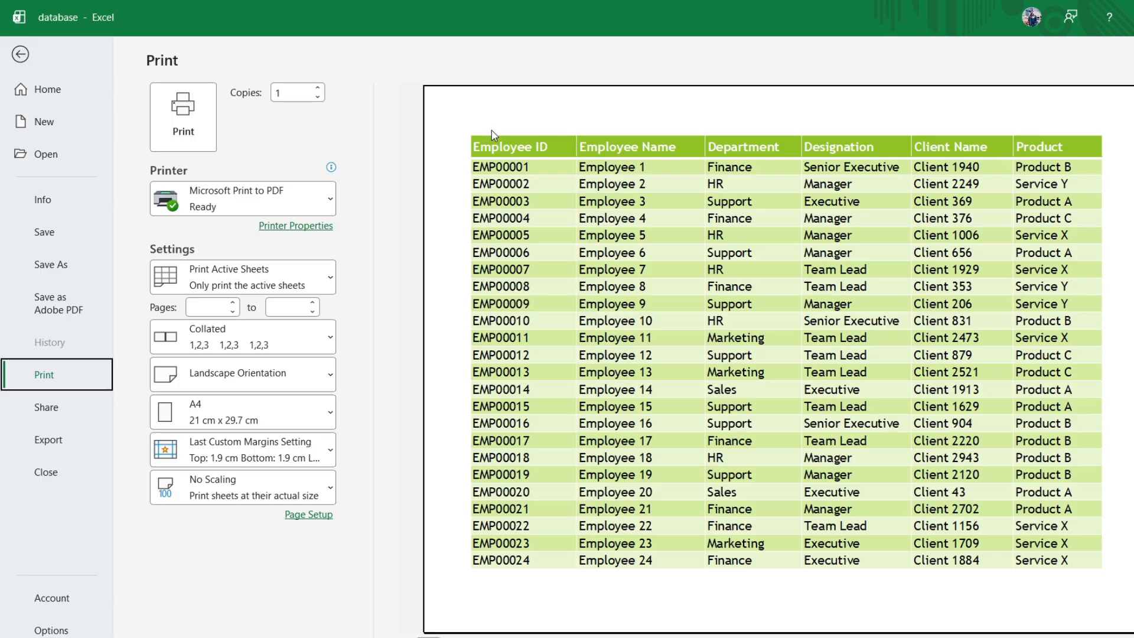
Leave the print preview and highlight the columns from Sales Amount to Payment Mode that fall beyond the vertical page break
click(20, 54)
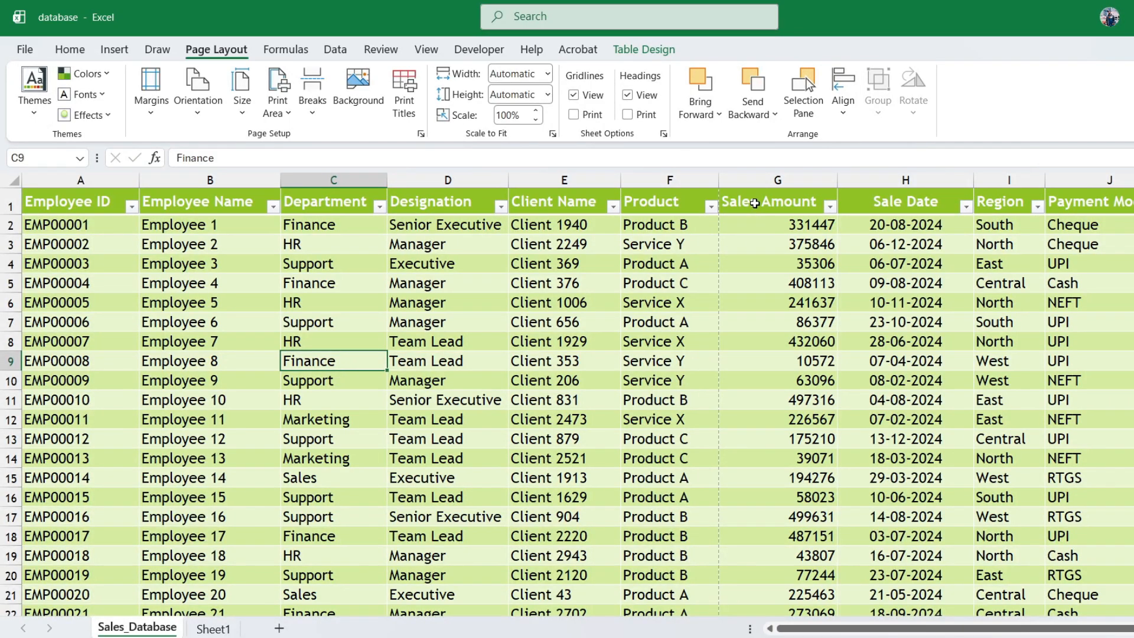
drag(755, 204, 1128, 341)
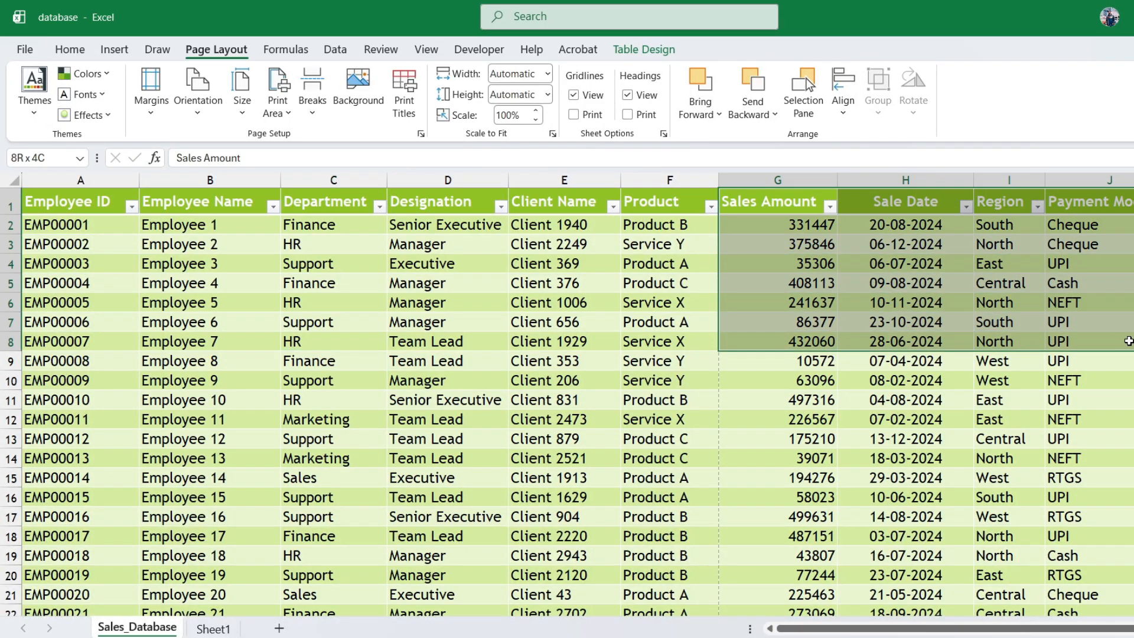
click(699, 270)
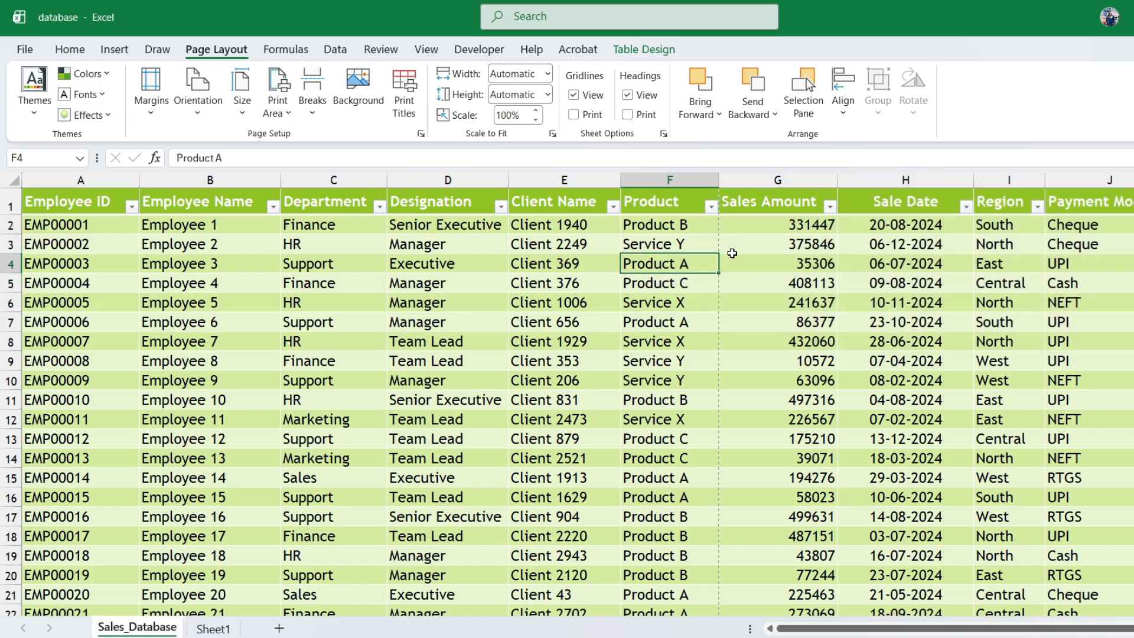
drag(735, 204, 1061, 366)
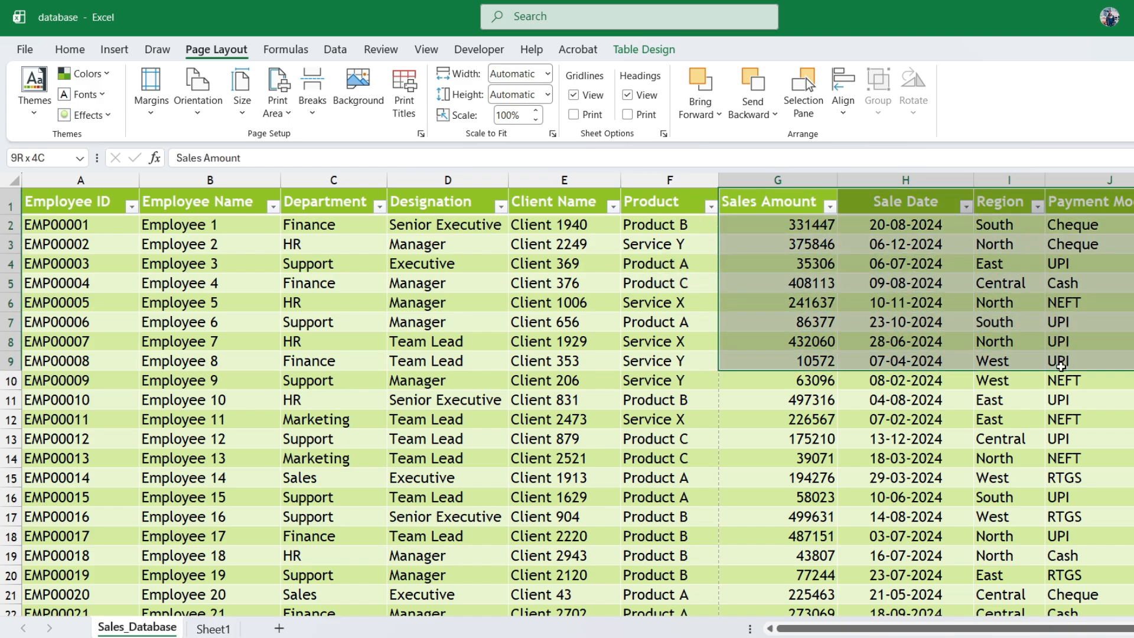
click(1028, 318)
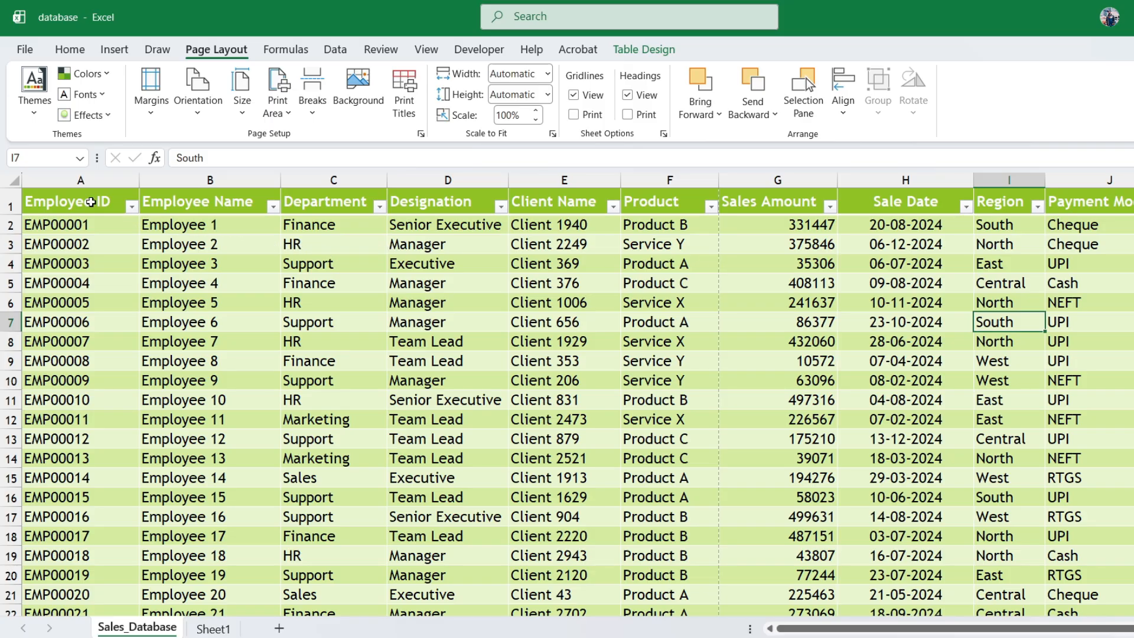
Highlight the table across its columns from Employee ID to Payment Mode as the range wanted on one page
click(89, 195)
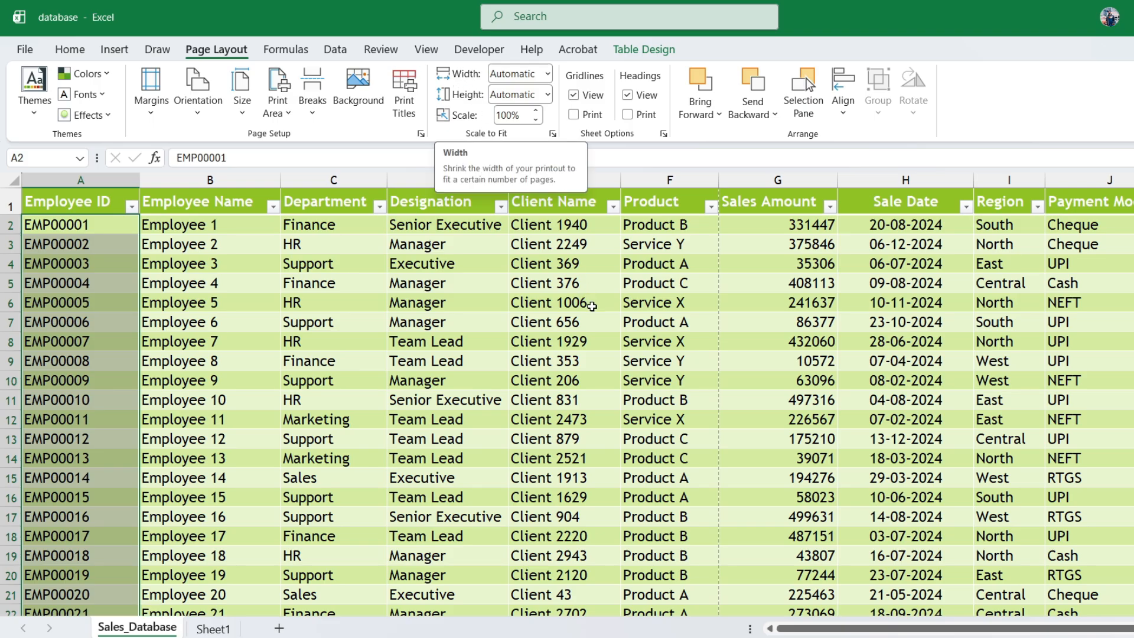
click(655, 322)
drag(94, 202, 1066, 436)
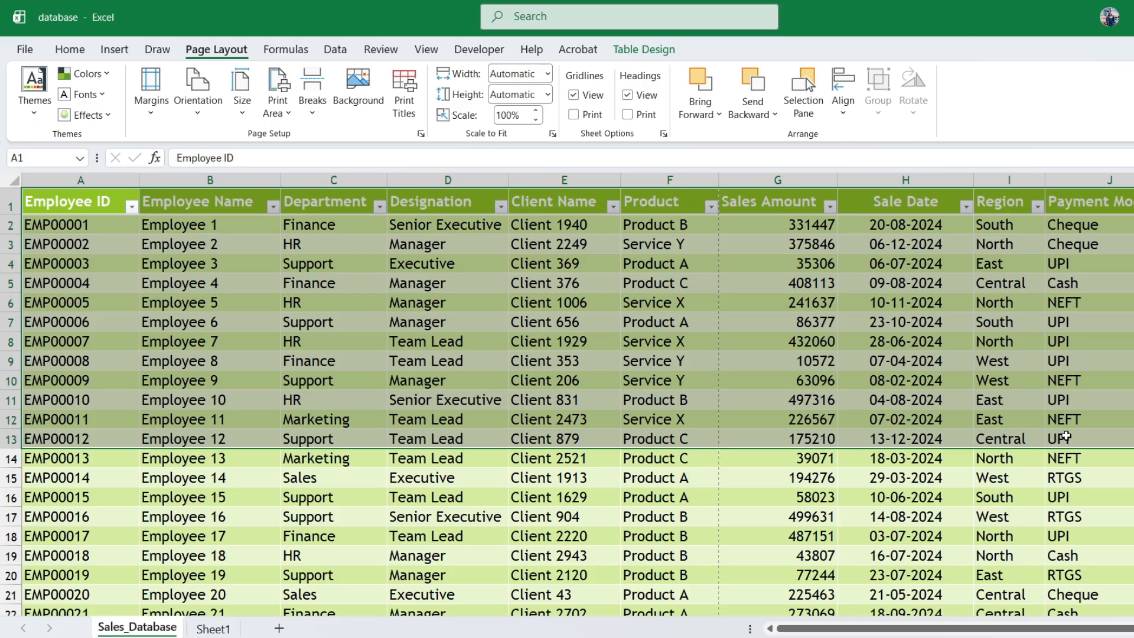
click(819, 304)
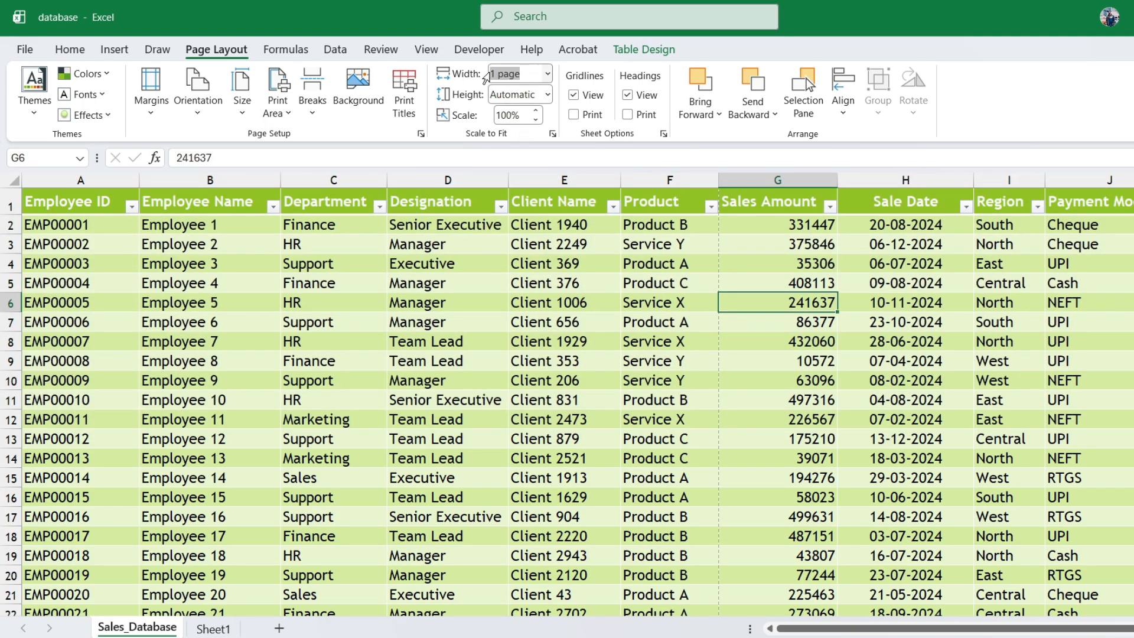
Set the printout width of the Sales_Database sheet to 1 page, leaving the height on Automatic
click(547, 79)
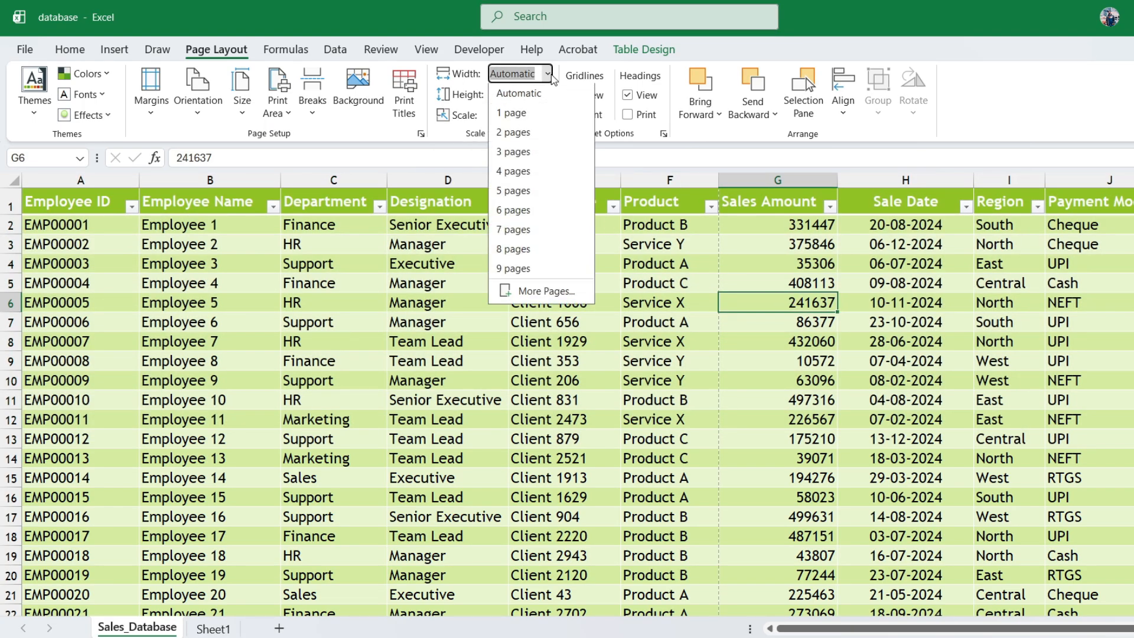
click(508, 115)
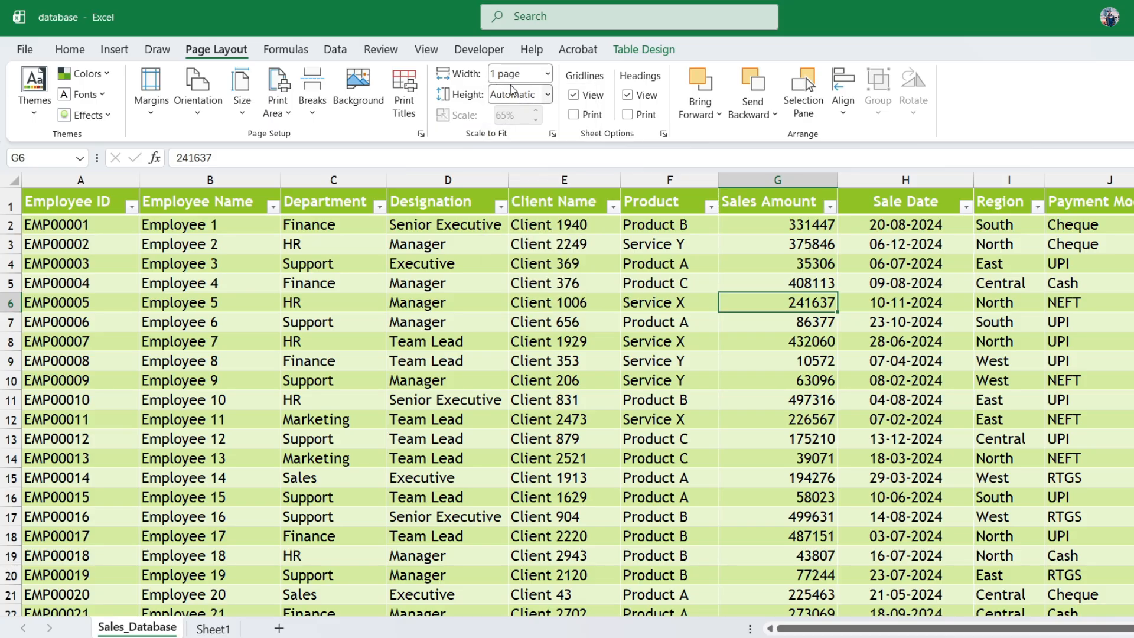
click(548, 75)
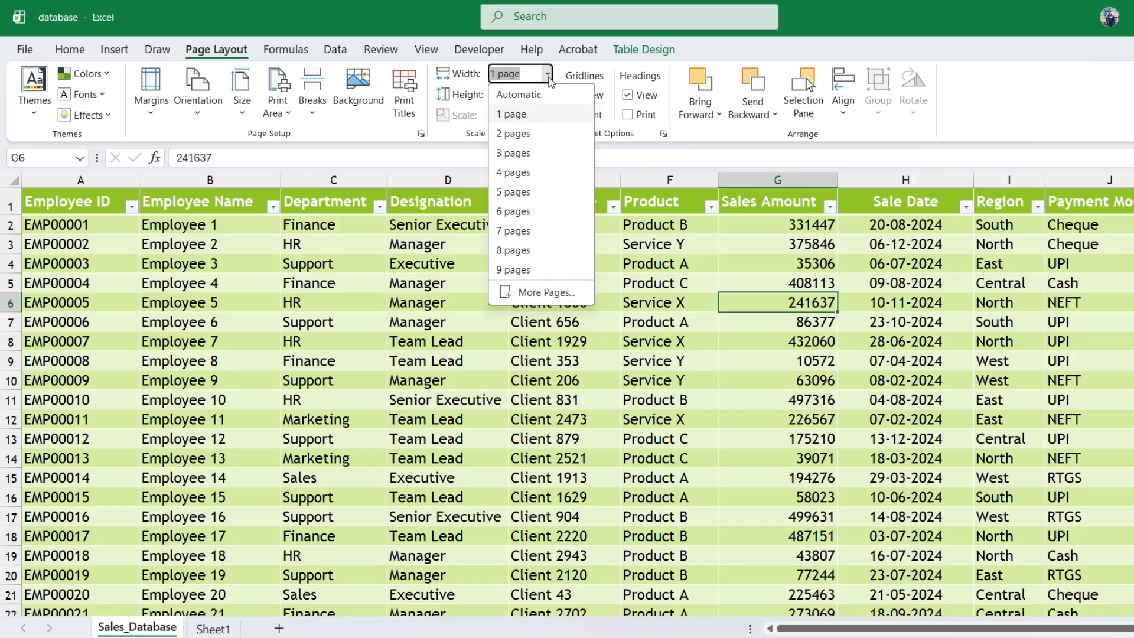
click(457, 101)
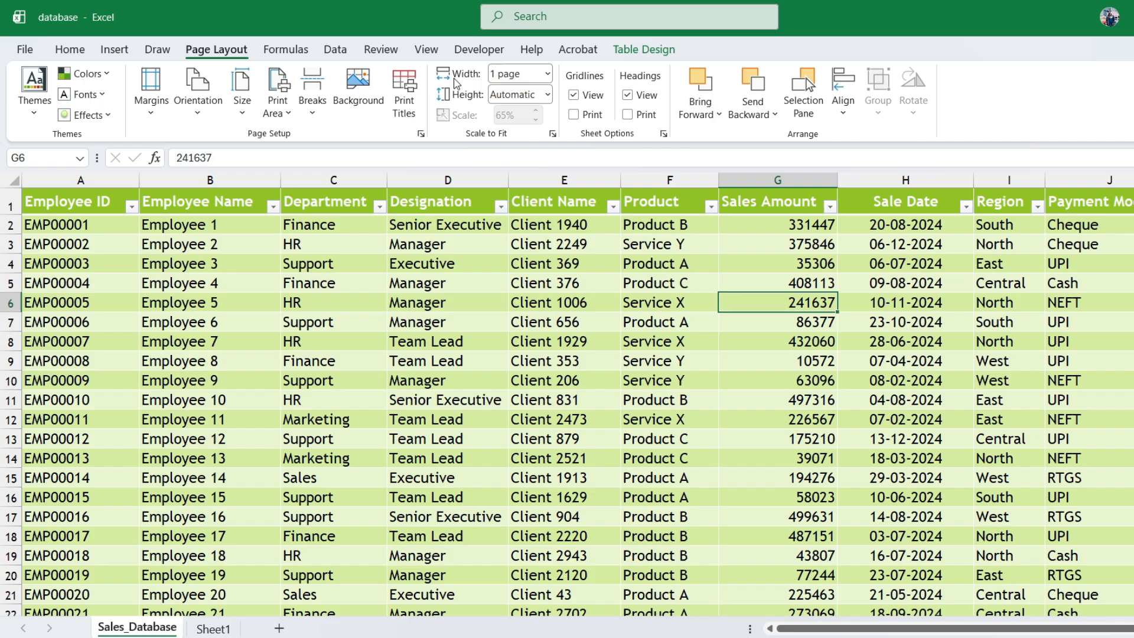
click(548, 75)
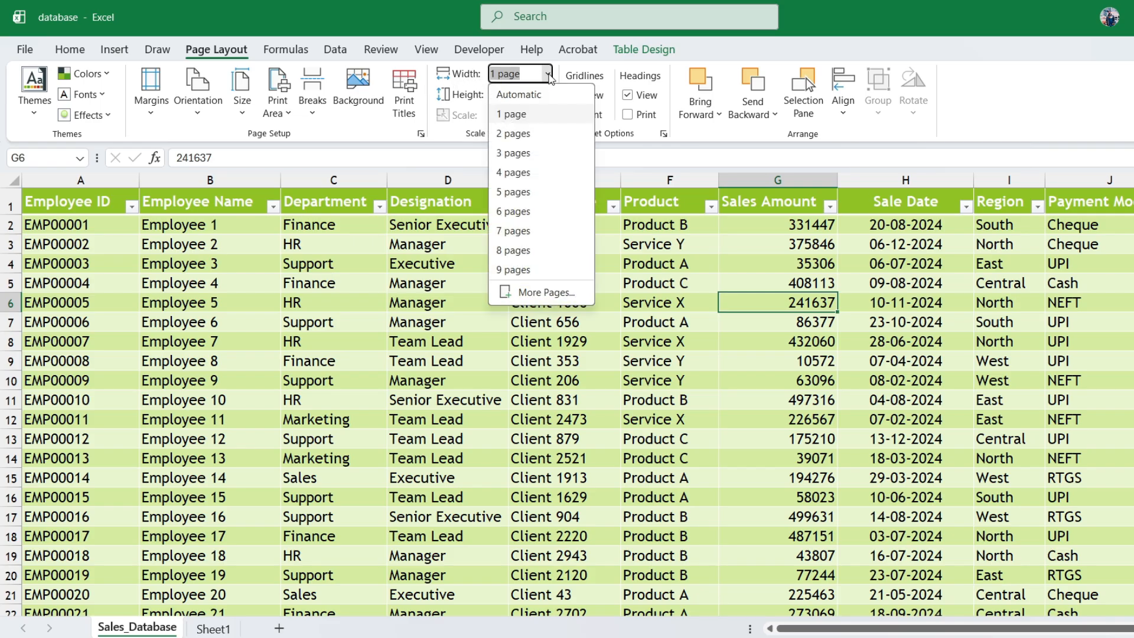
click(549, 76)
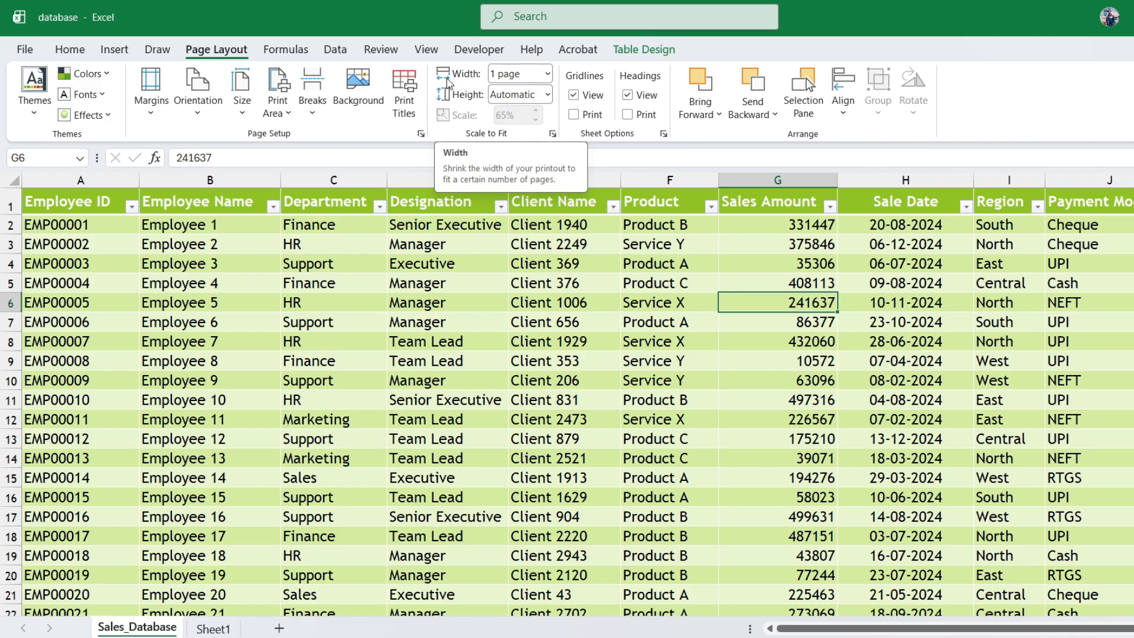
click(548, 75)
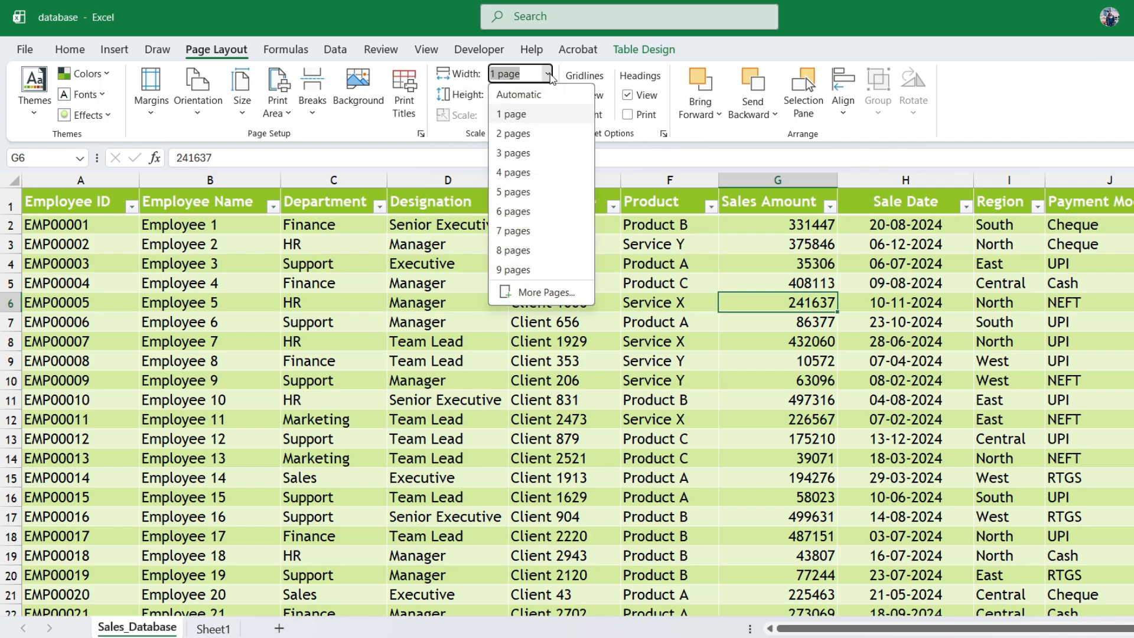
click(513, 116)
click(472, 303)
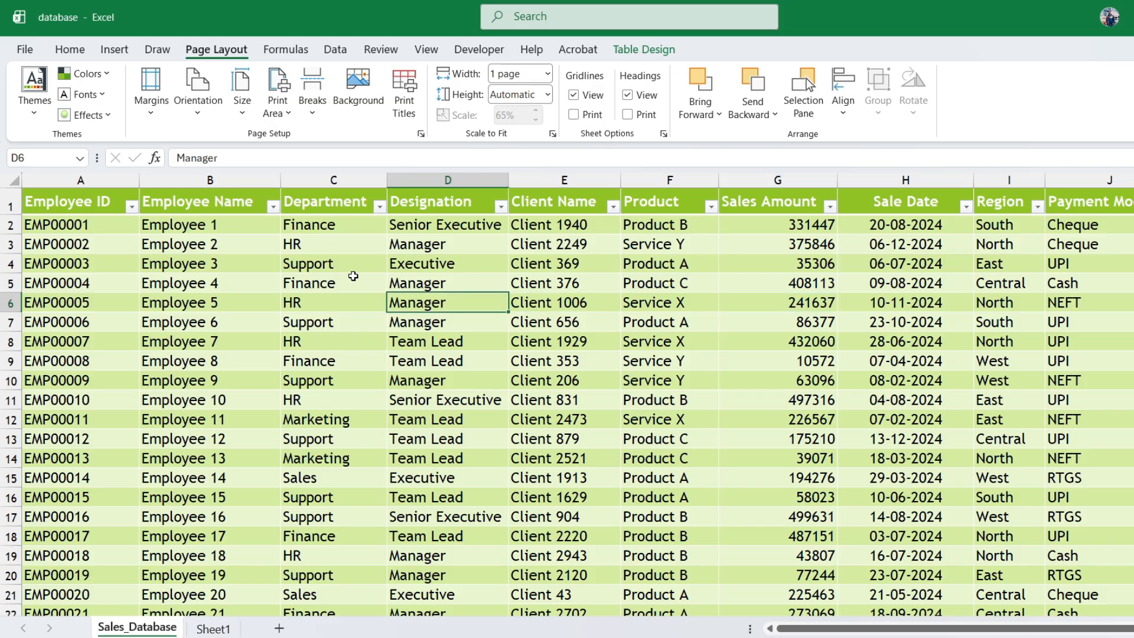
Check in the enlarged print preview how the table columns fit on the first landscape page, and return to the sheet
click(24, 49)
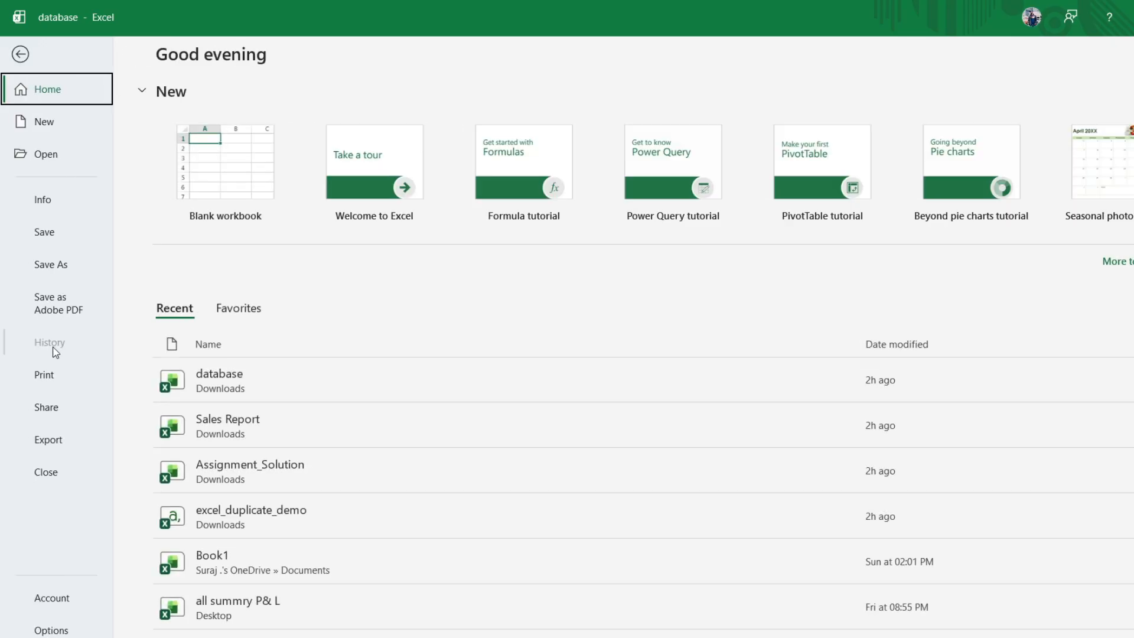
click(44, 374)
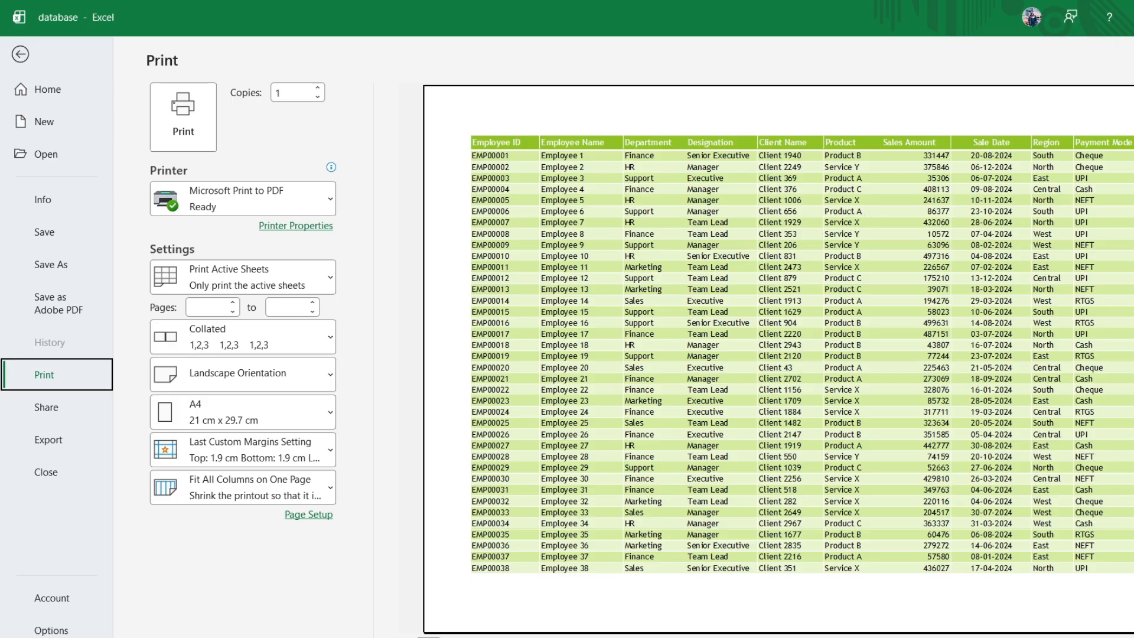
click(1132, 636)
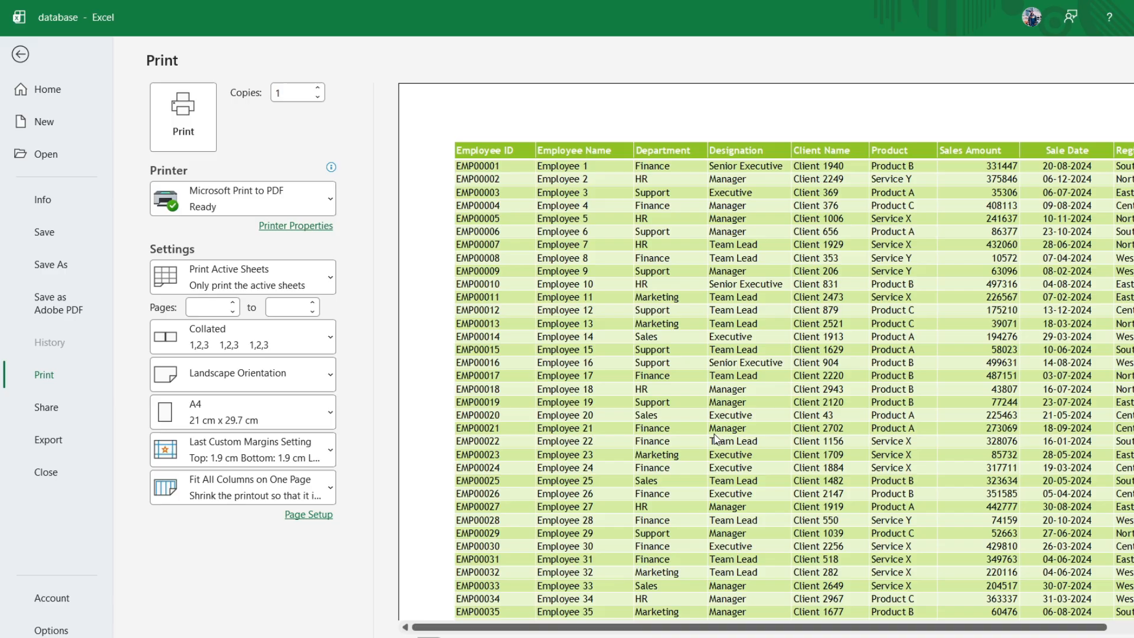
click(21, 57)
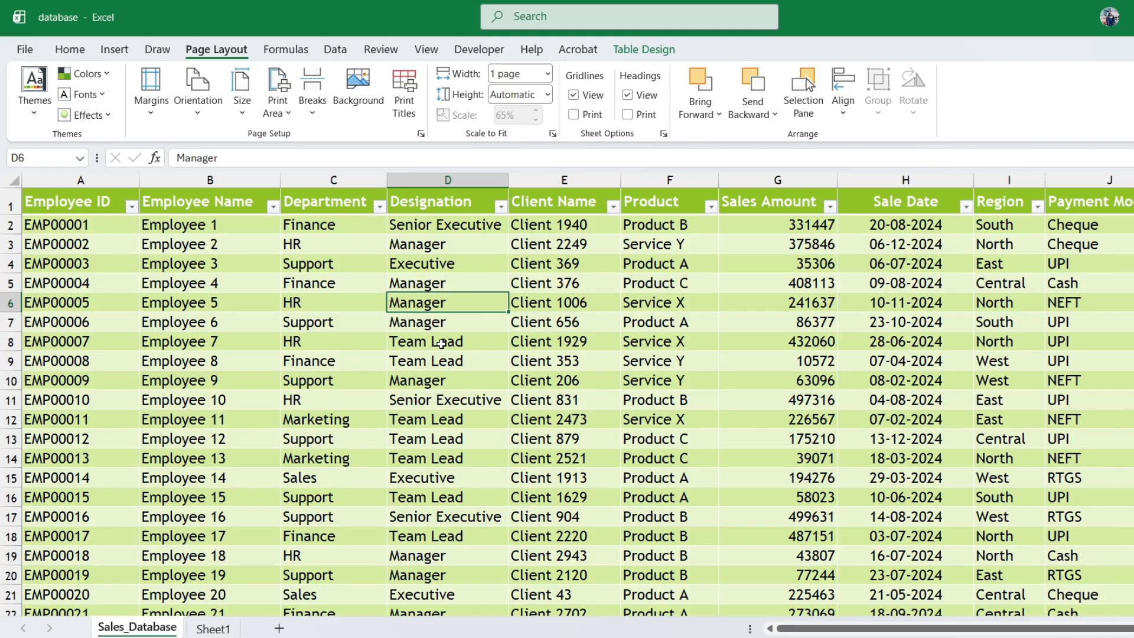
Examine where the horizontal page break falls among the rows of the sales table
scroll(443, 349, down, 4)
scroll(341, 448, down, 7)
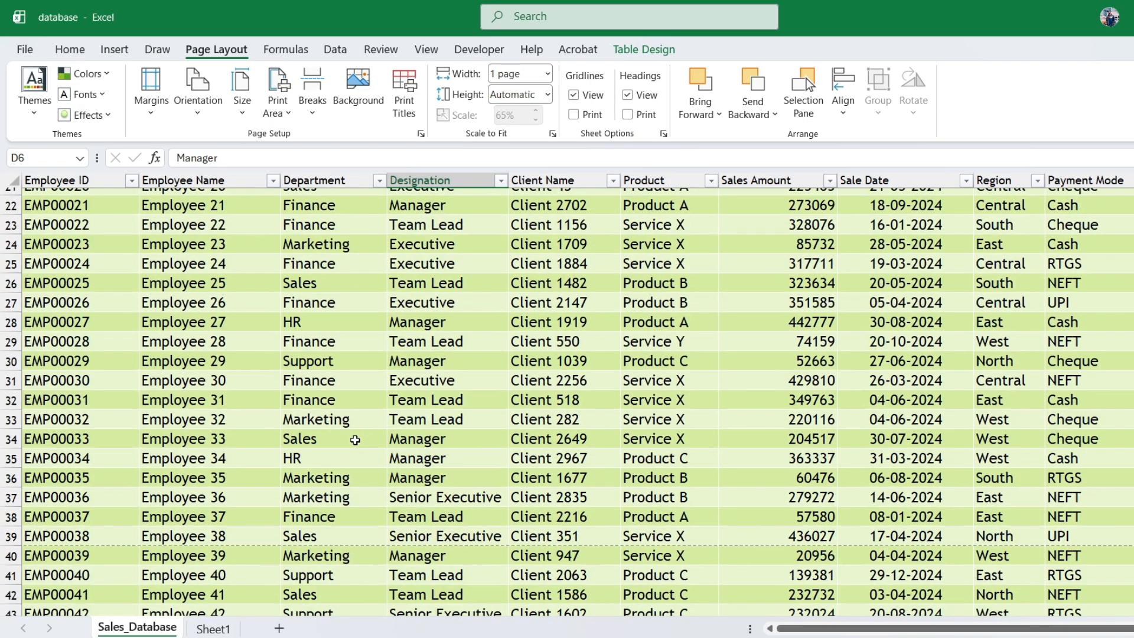
scroll(360, 429, up, 1)
scroll(360, 429, up, 8)
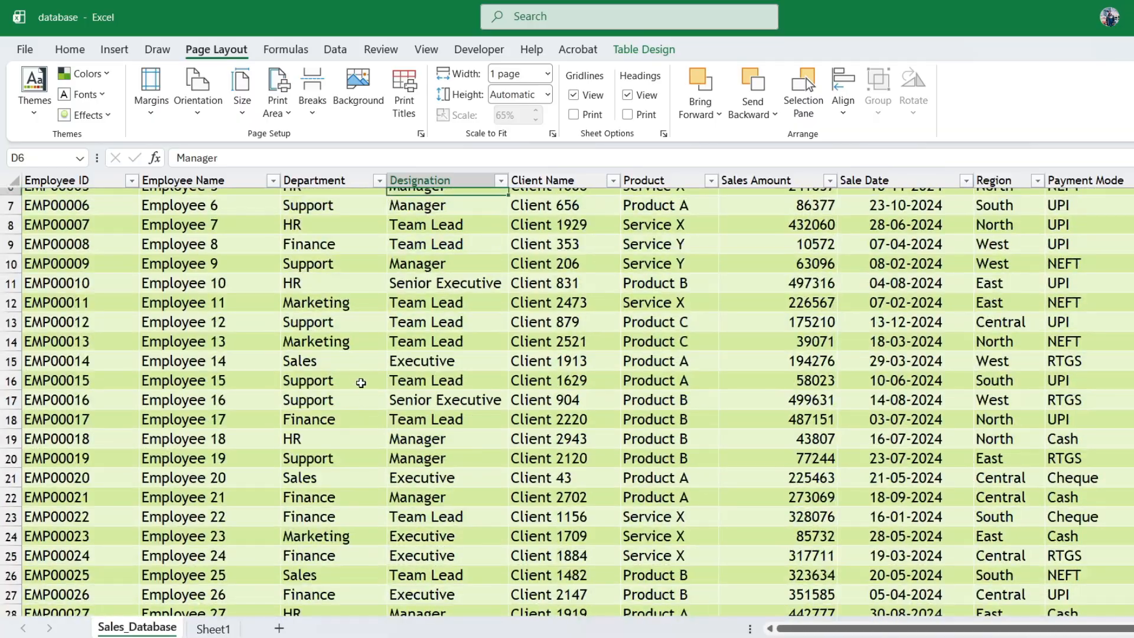
Examine the first and last table rows on the first page of the print preview, and return to the sheet
click(24, 49)
click(42, 377)
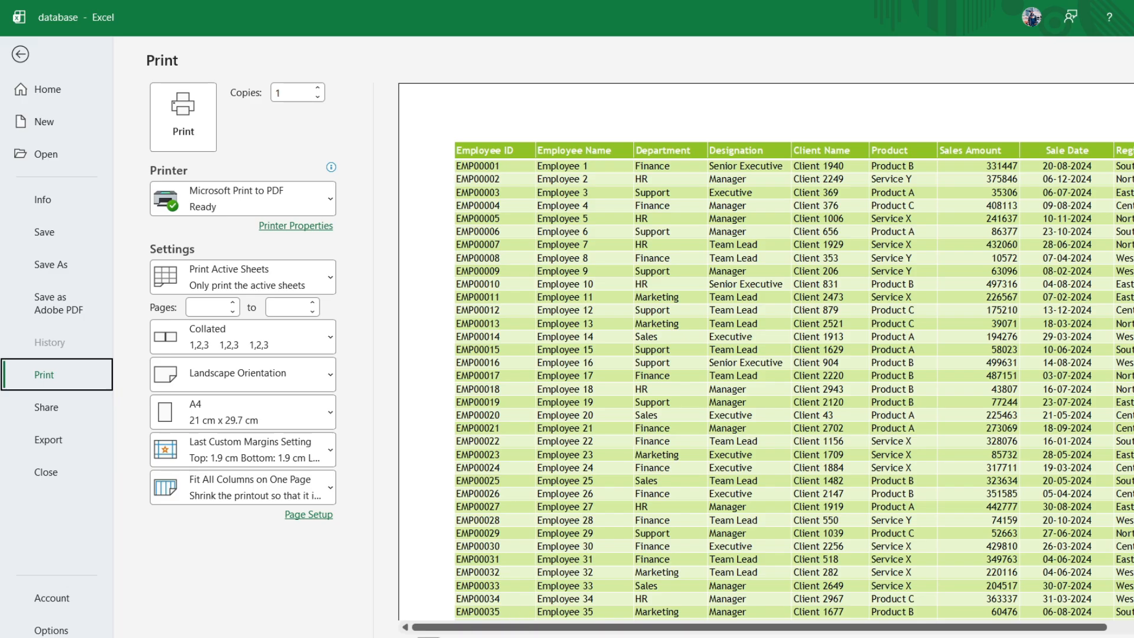
scroll(479, 559, down, 3)
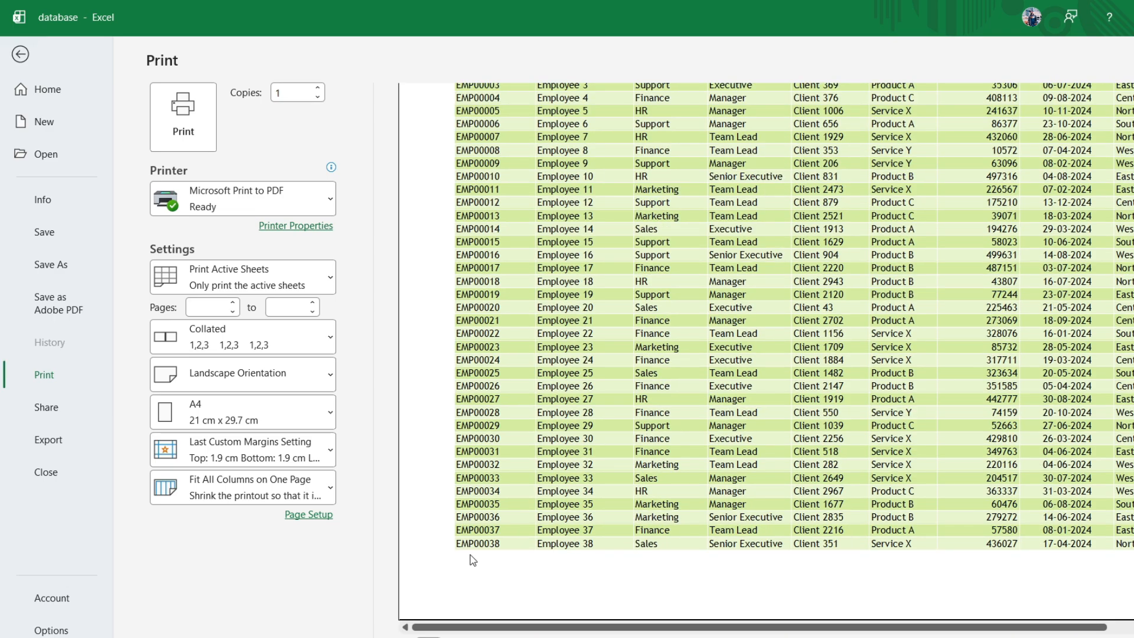
scroll(490, 414, up, 3)
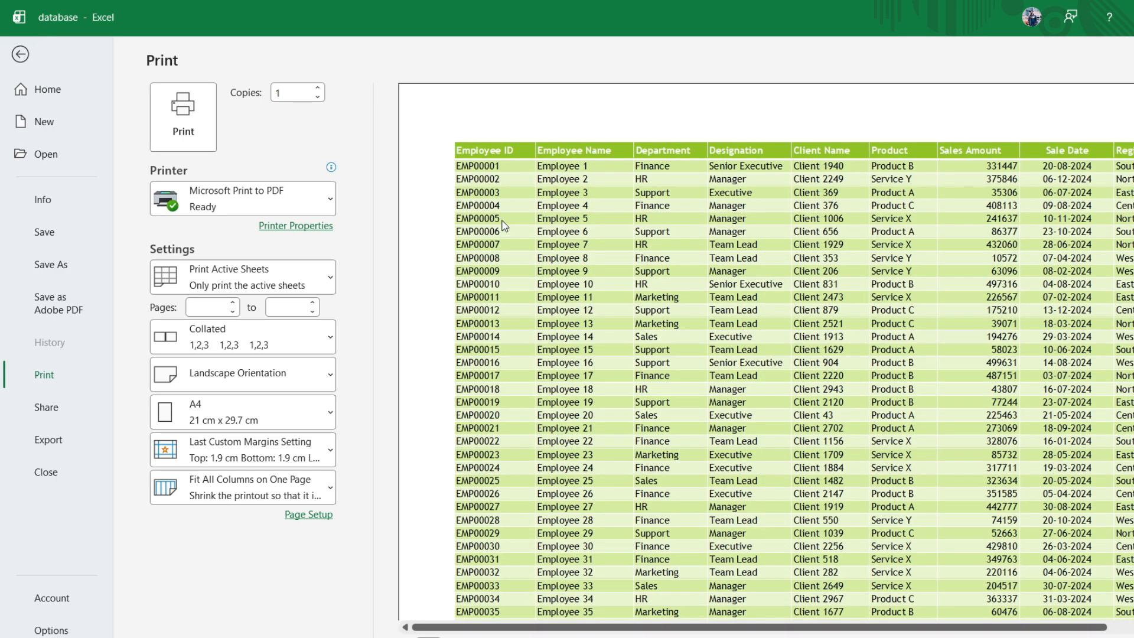
scroll(501, 343, down, 3)
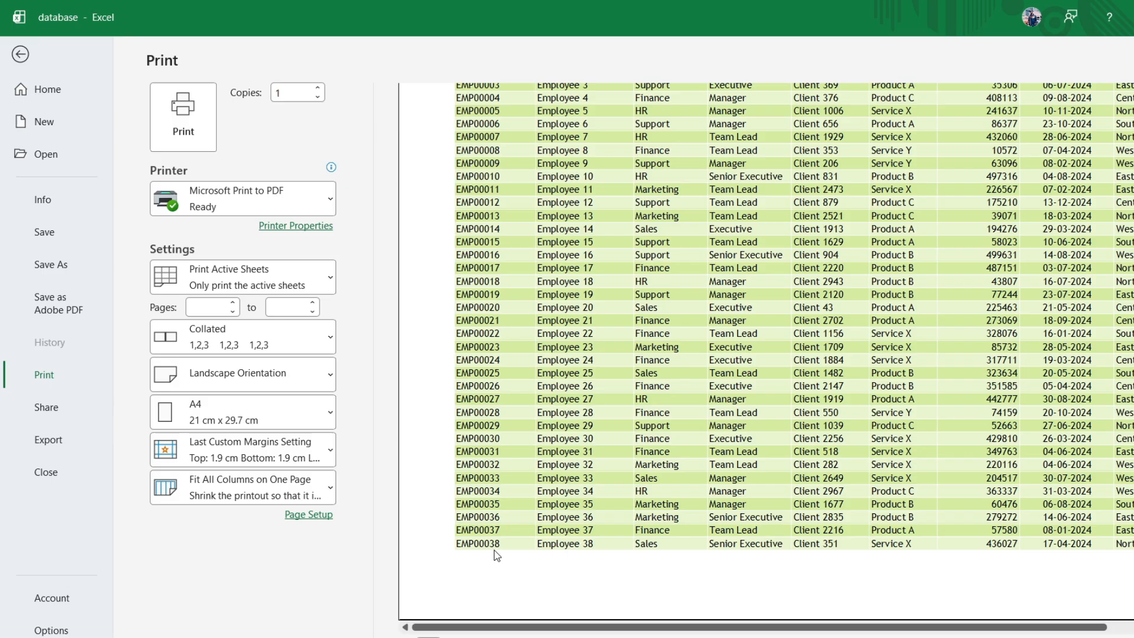
scroll(525, 517, up, 3)
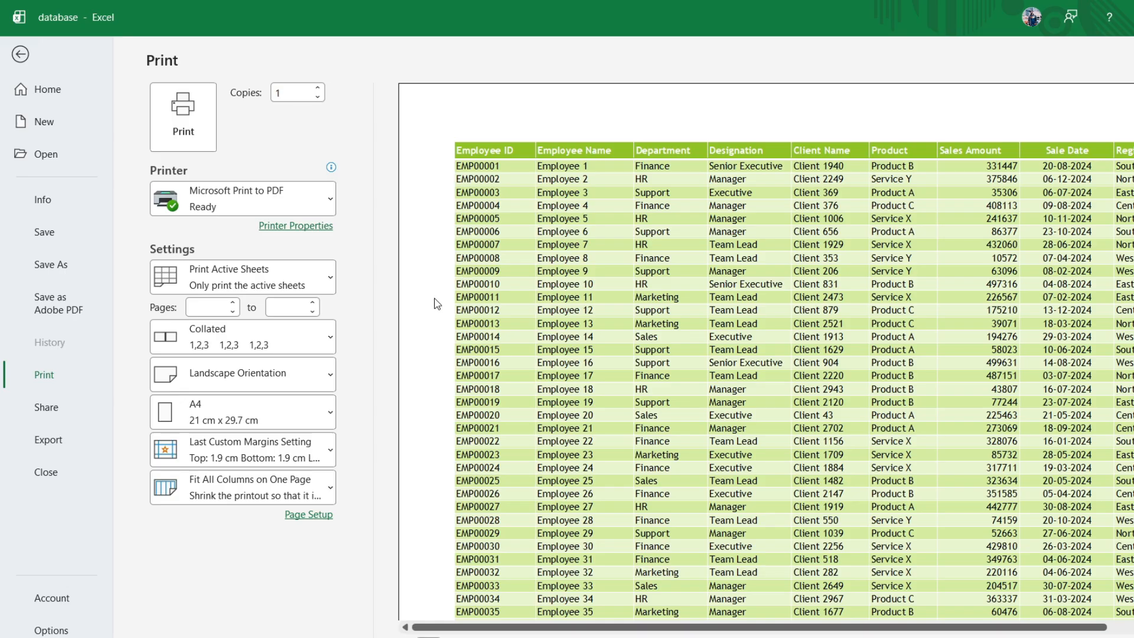
scroll(571, 357, down, 3)
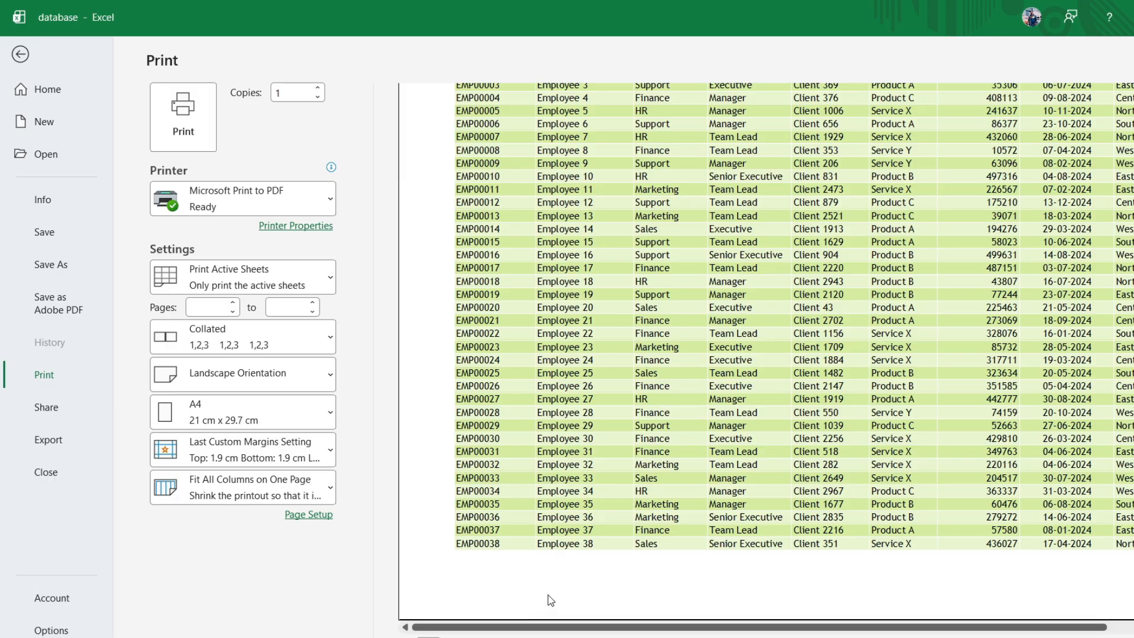
key(Escape)
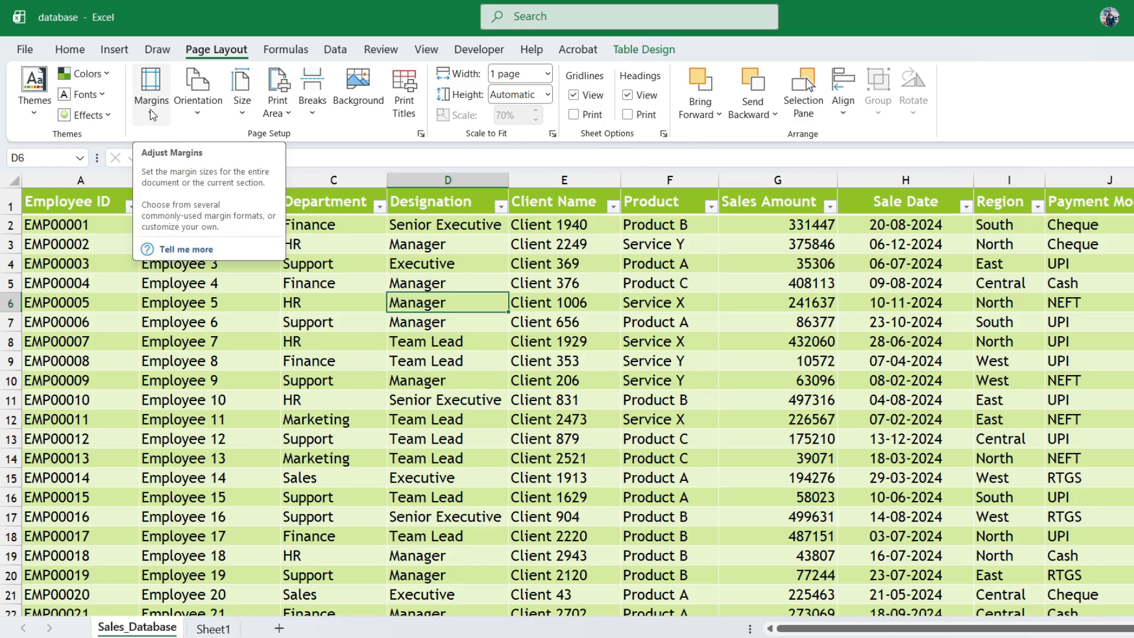
Review the custom margin settings in the Page Setup dialog and close it without making changes
click(151, 100)
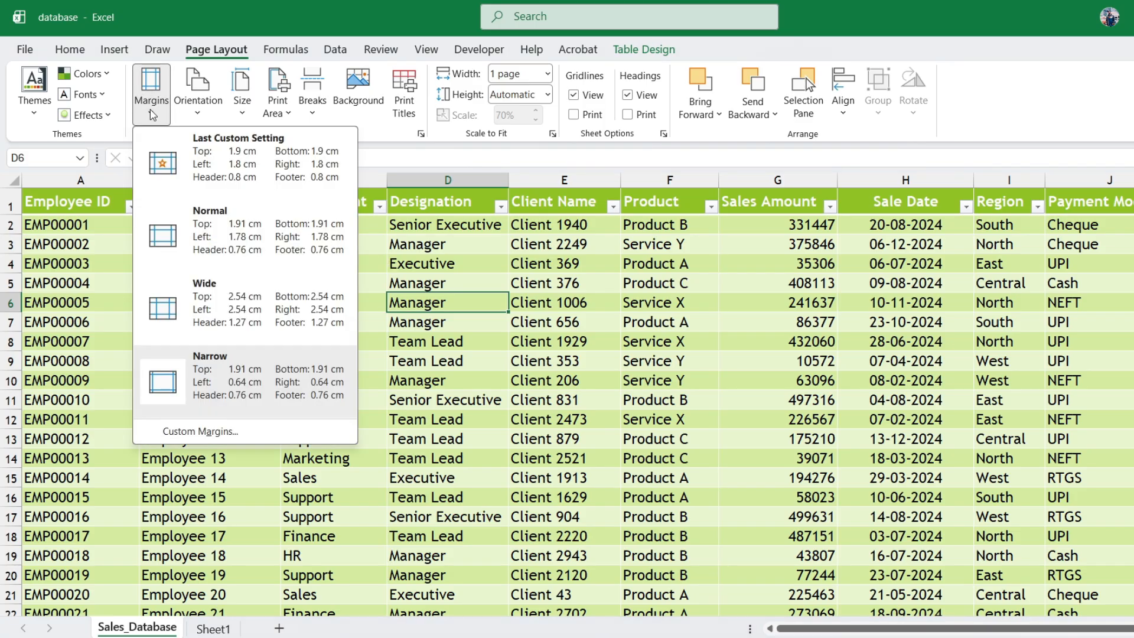
click(187, 432)
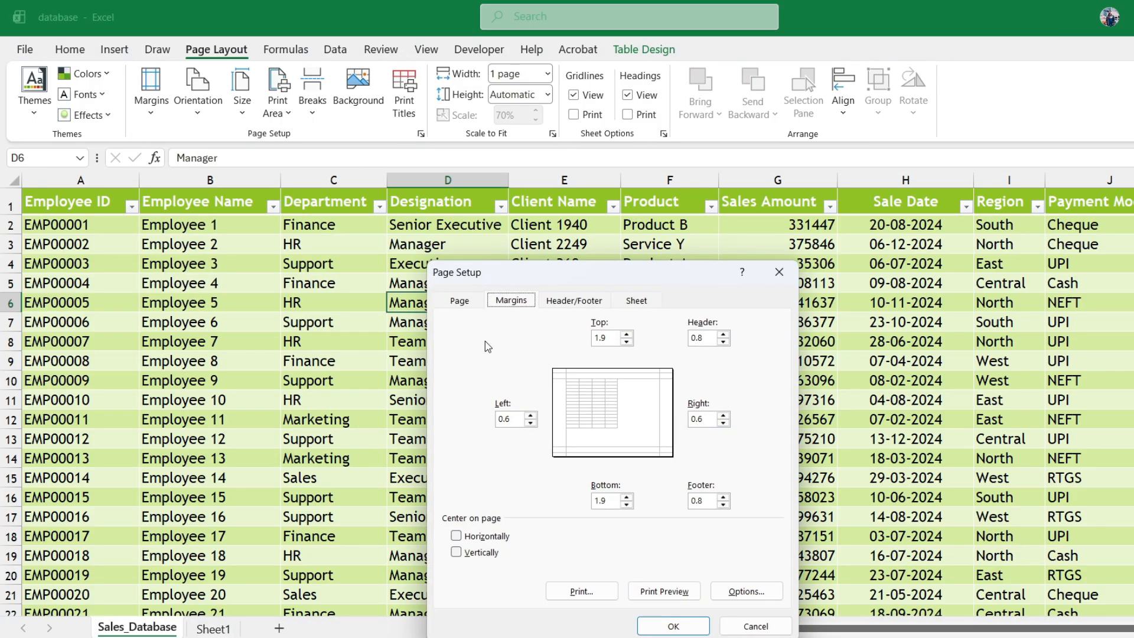
drag(524, 281, 411, 188)
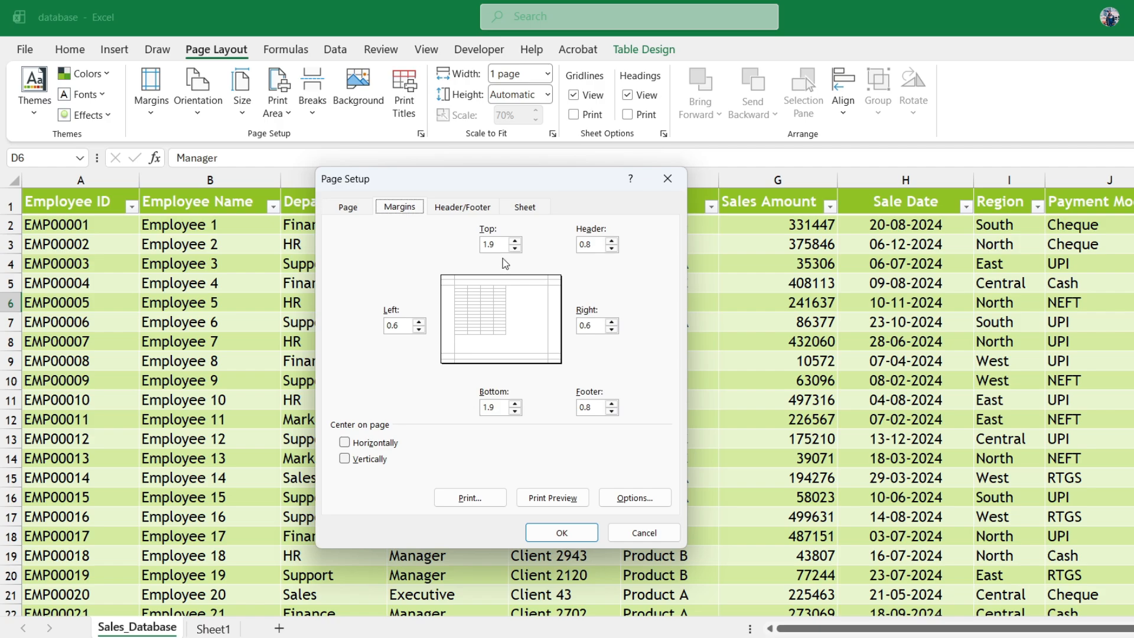
click(668, 177)
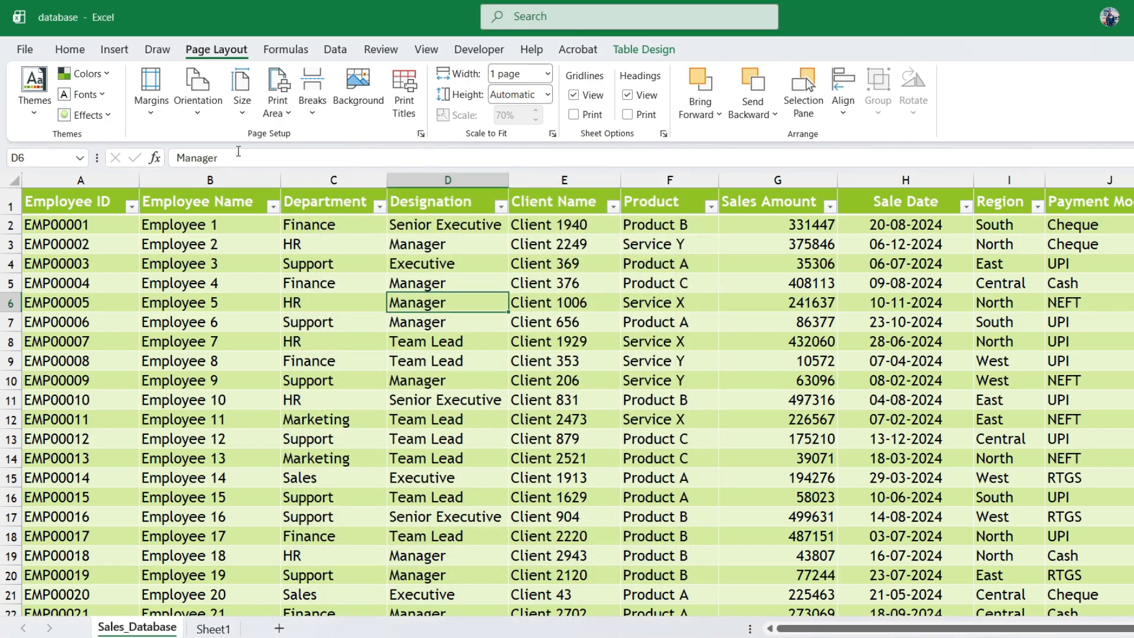
Set custom page margins of 0.4 cm top, 0.5 cm bottom, 0.1 cm left and 0 cm right
click(155, 110)
click(73, 276)
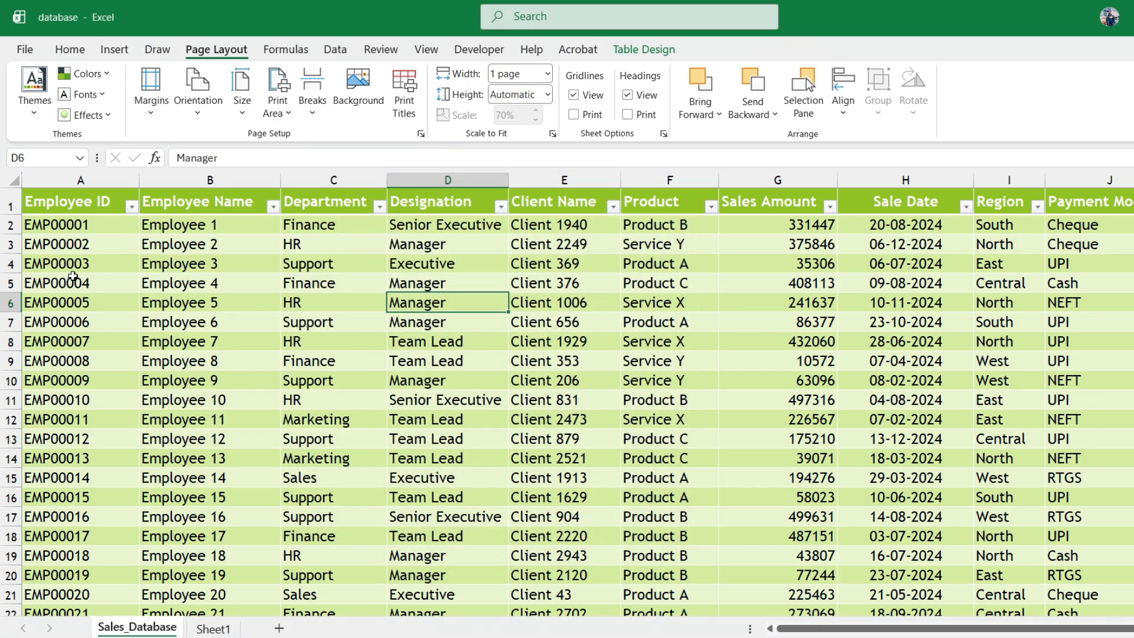
click(150, 110)
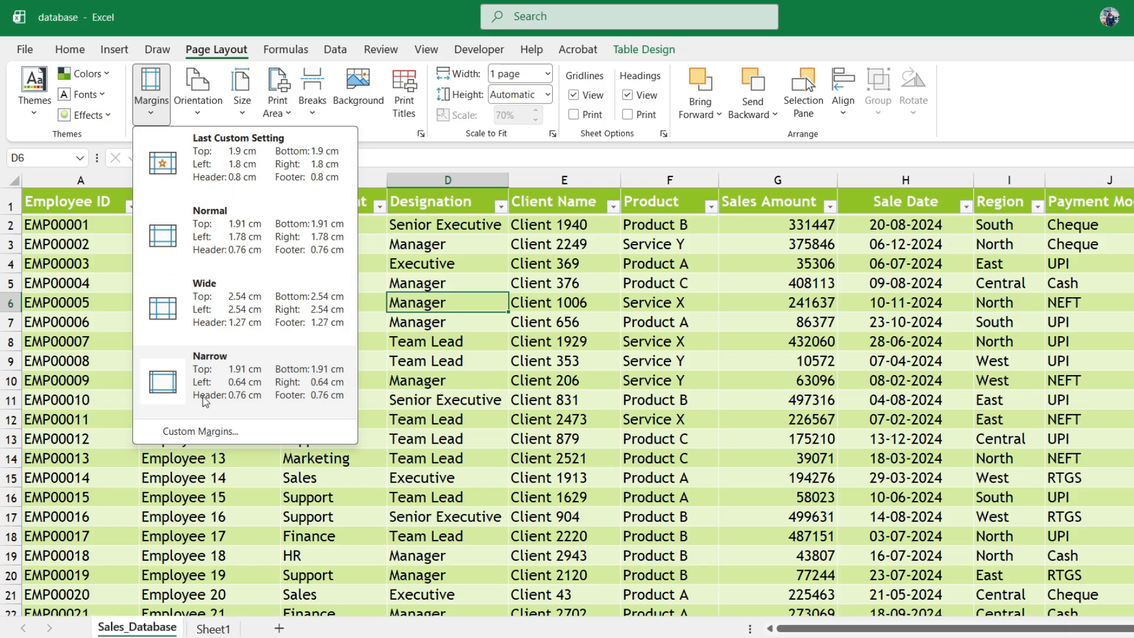
click(180, 437)
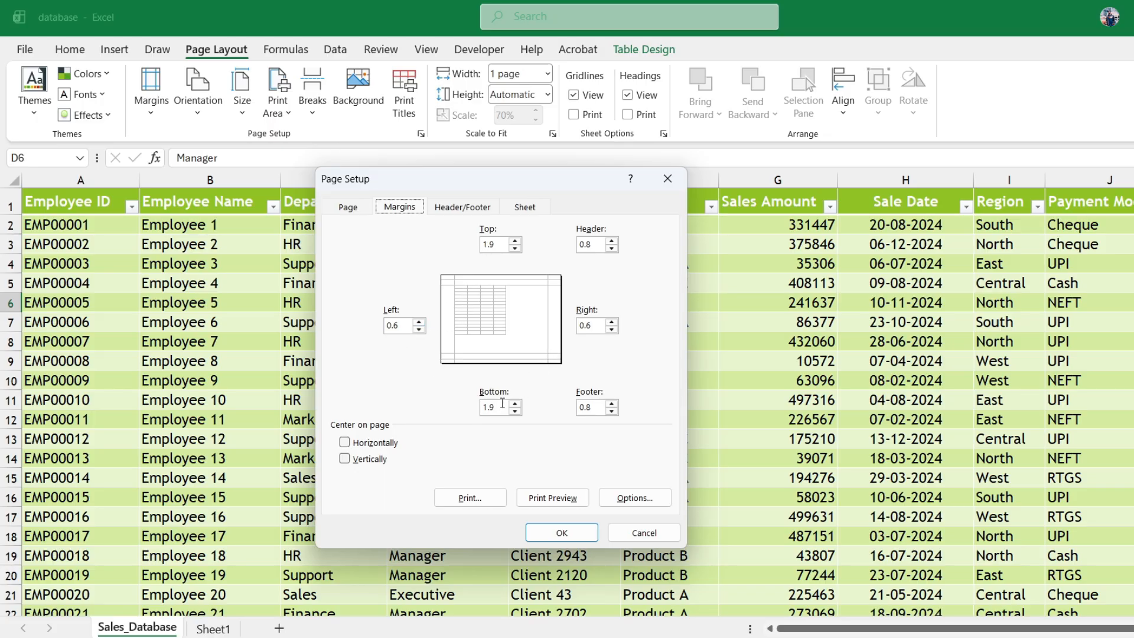
click(419, 329)
click(515, 248)
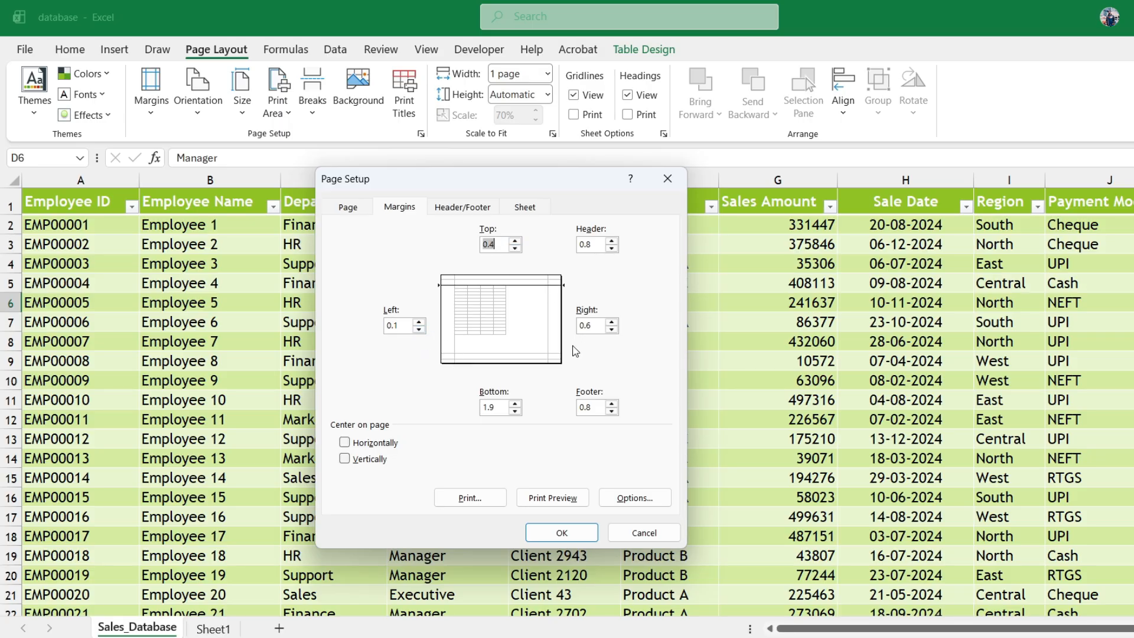
click(612, 329)
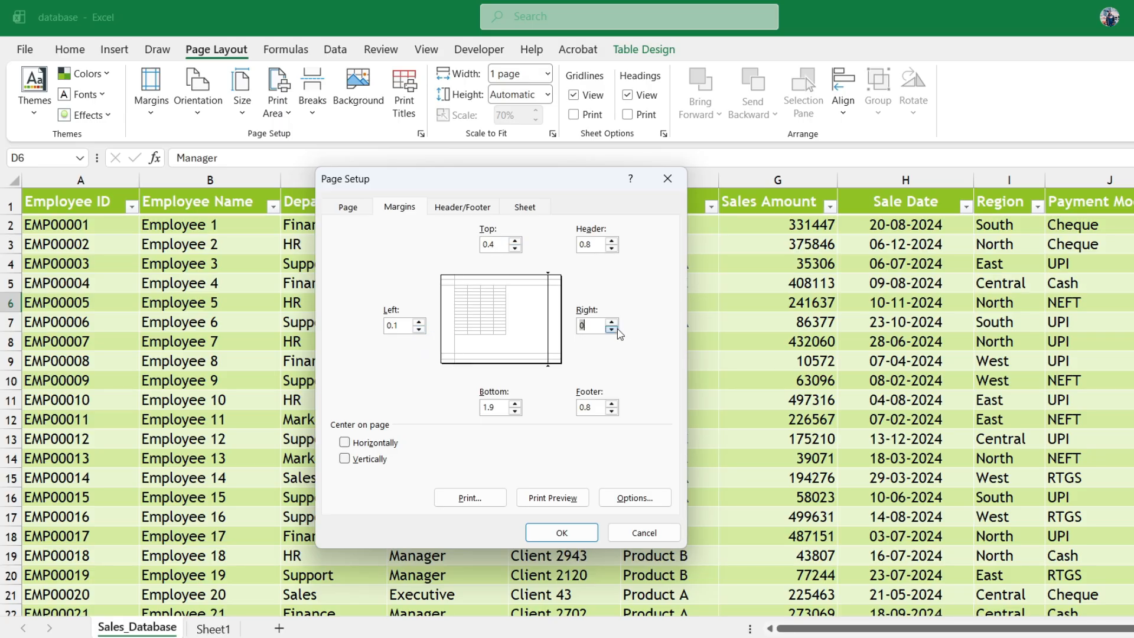
click(515, 410)
click(515, 404)
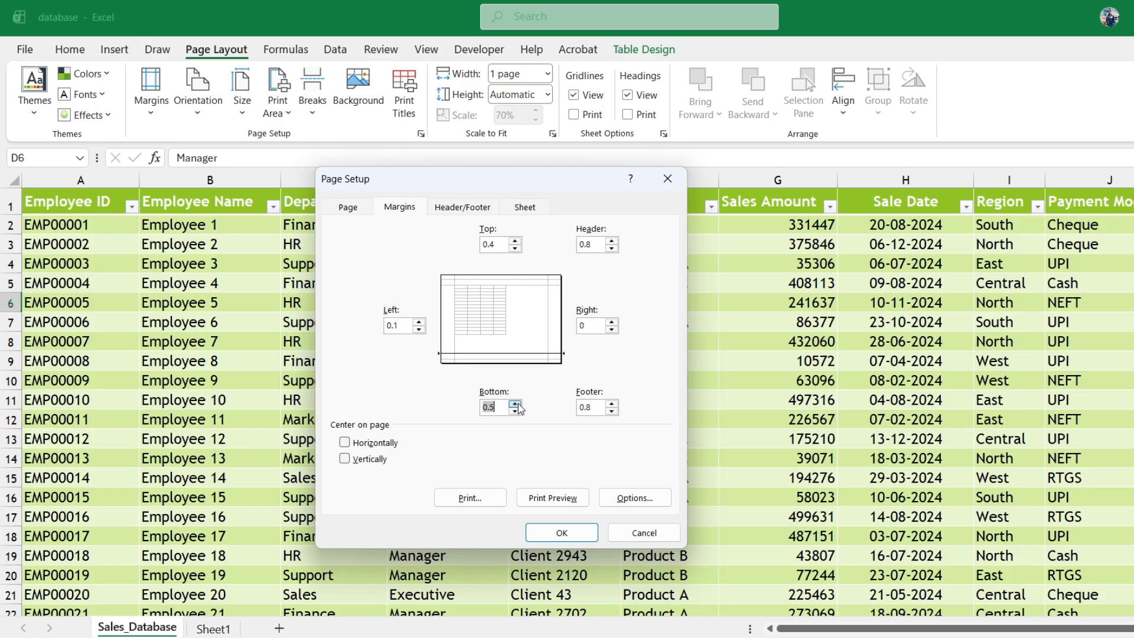
click(556, 537)
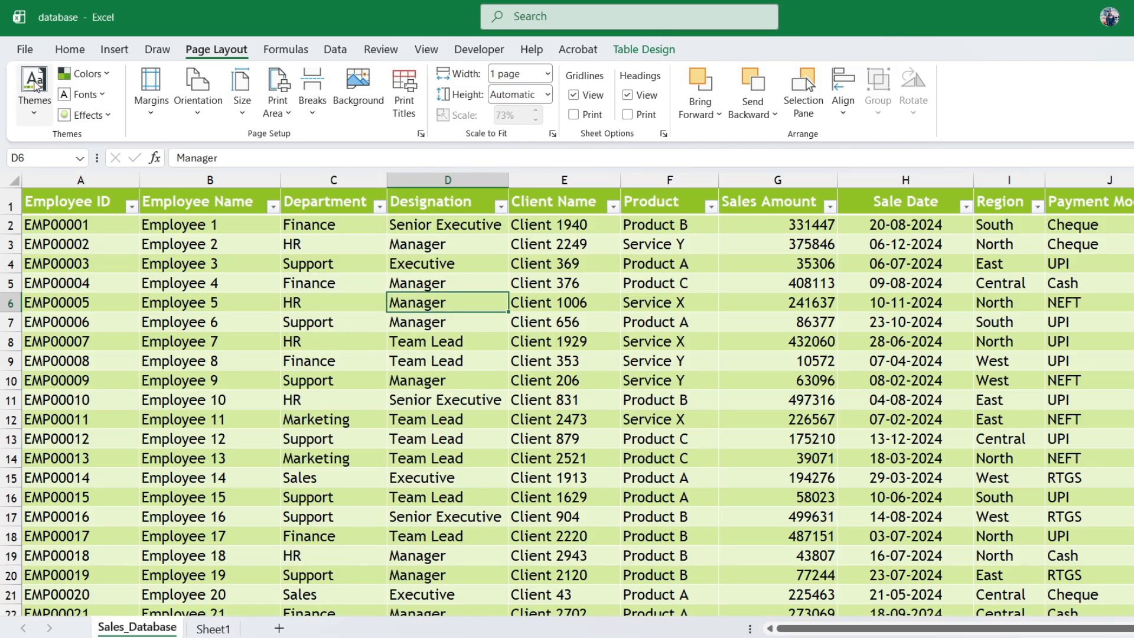
Check in the print preview which table rows fit on the first page with the custom margins, and return to the sheet
click(29, 50)
click(41, 378)
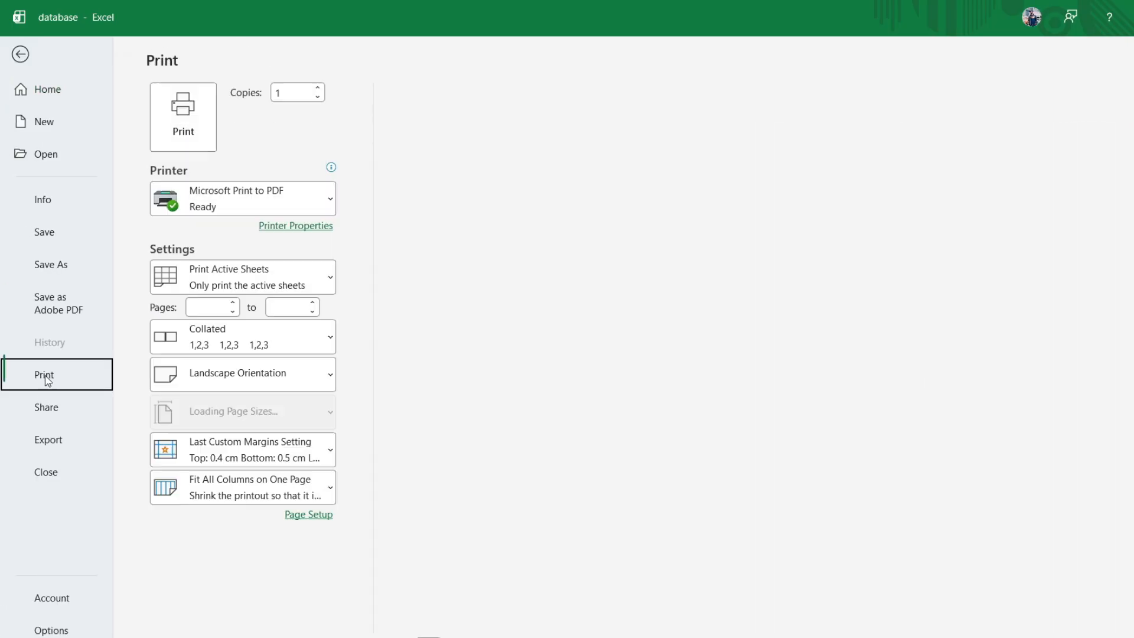
scroll(549, 437, down, 3)
scroll(538, 545, down, 1)
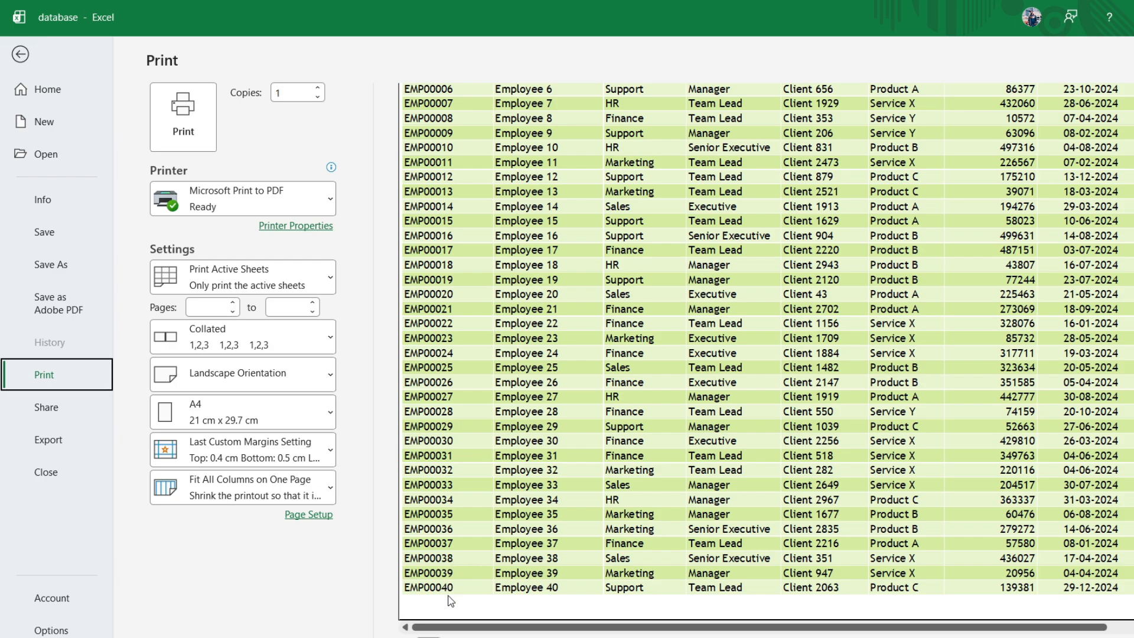
scroll(502, 413, up, 2)
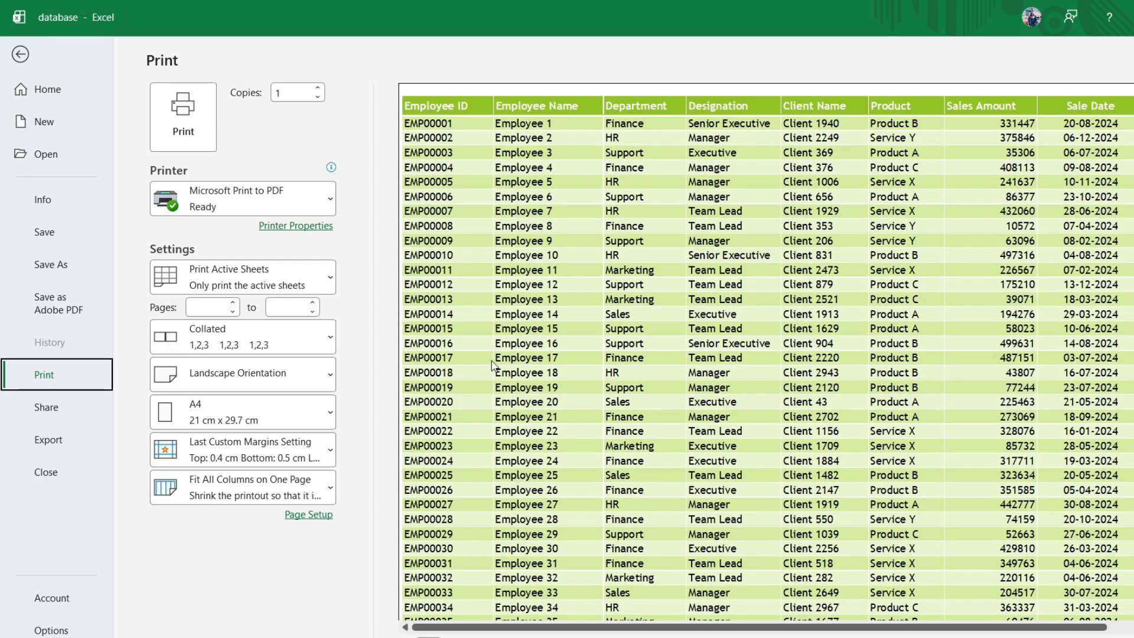
scroll(494, 362, down, 2)
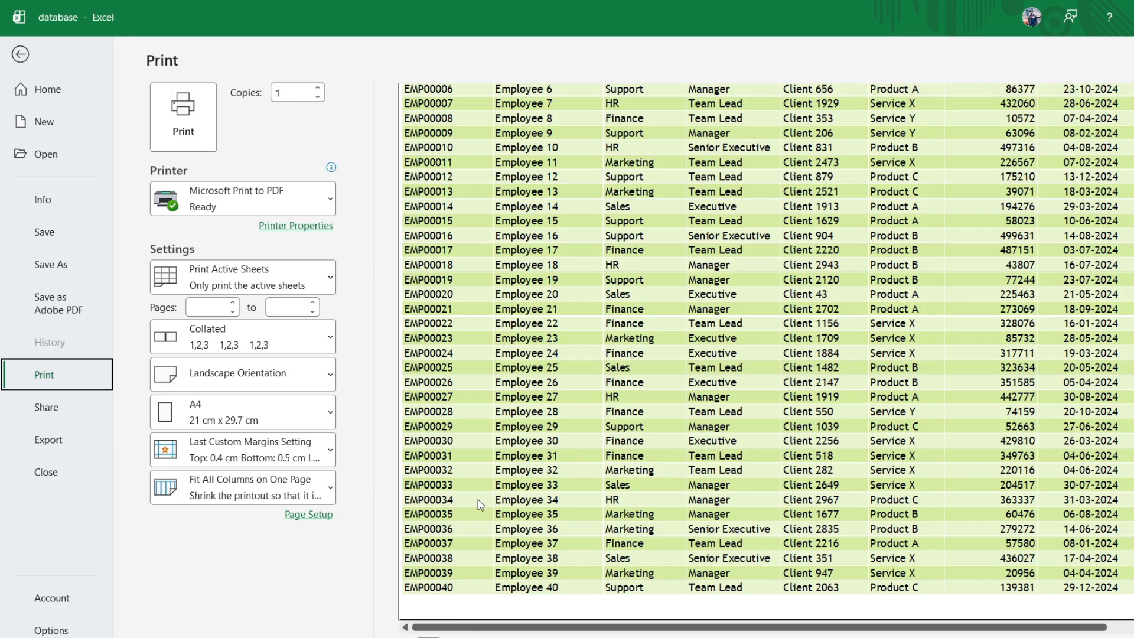
scroll(479, 498, up, 2)
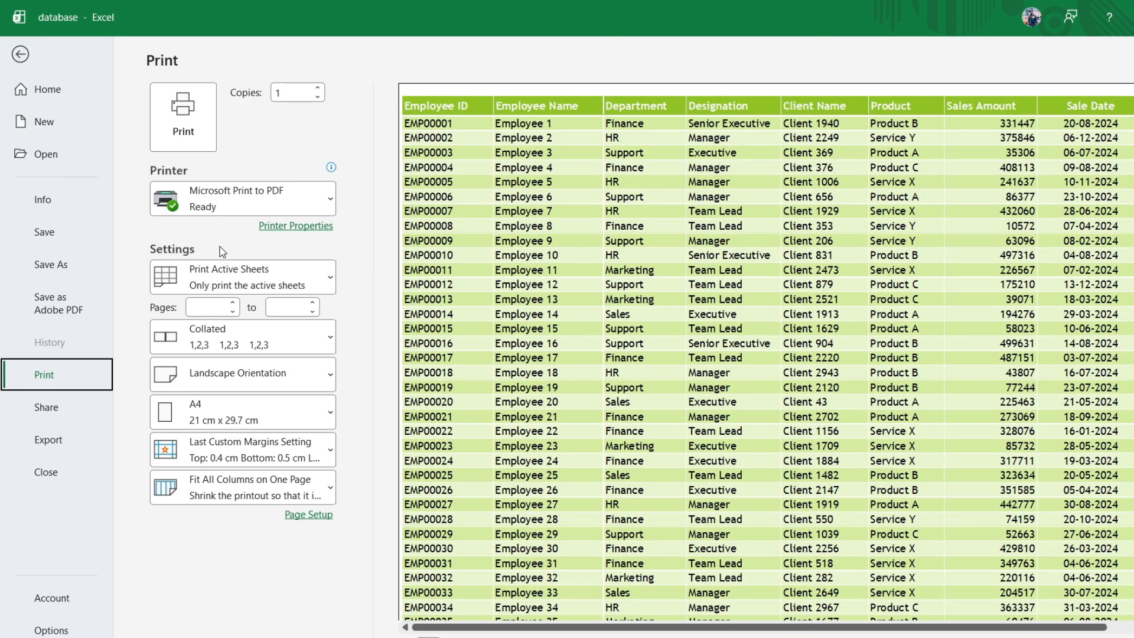
click(21, 55)
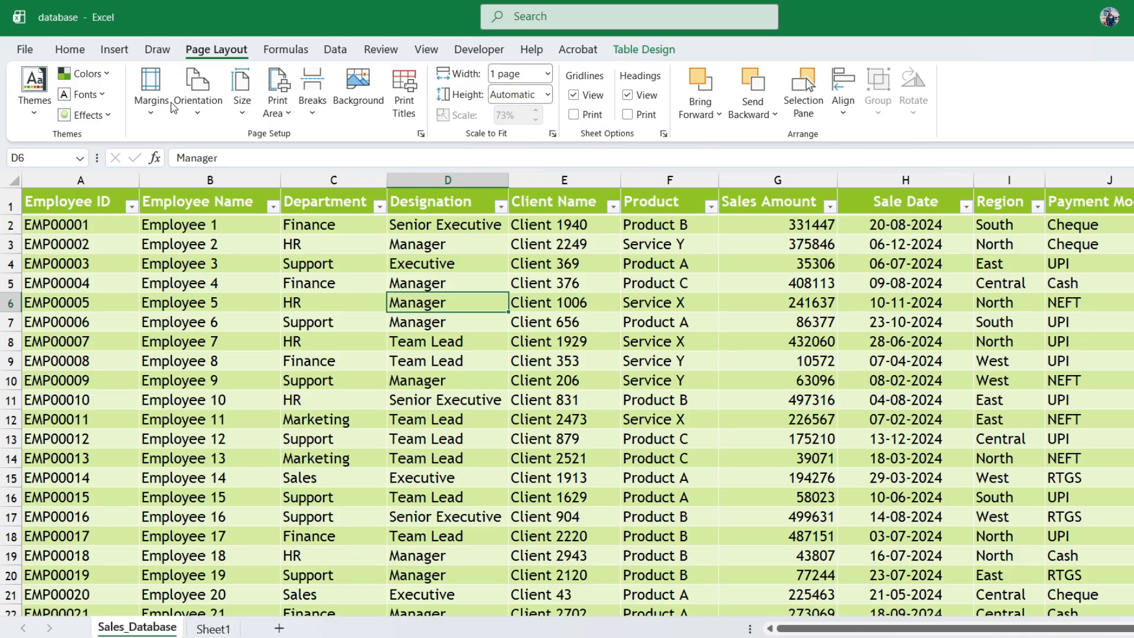
Apply the Normal margin preset to the sales sheet
click(154, 114)
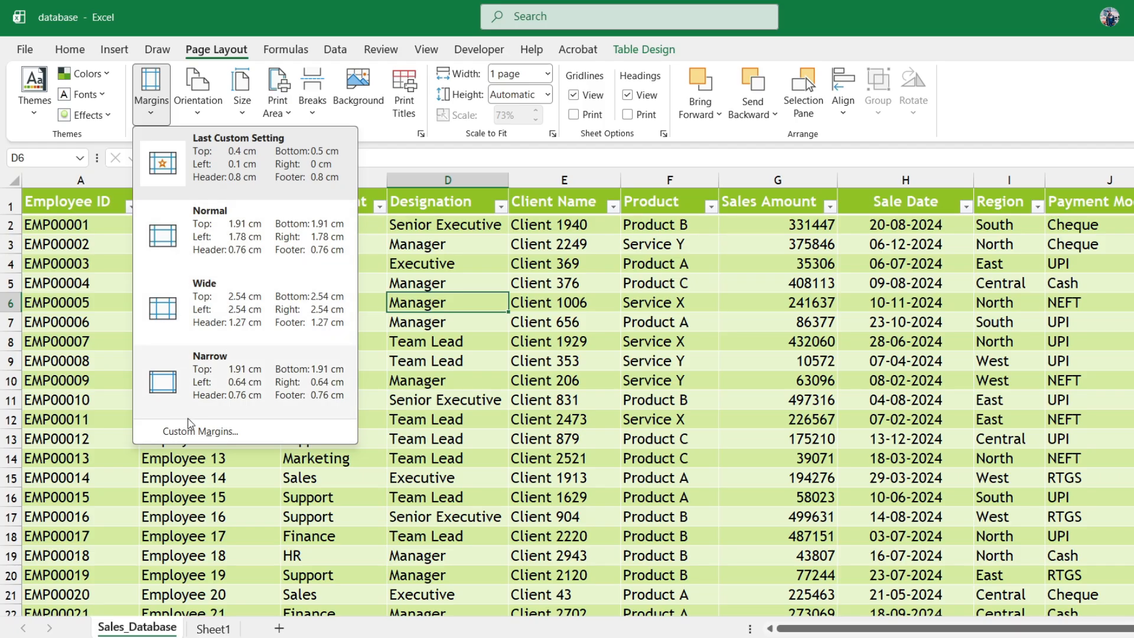
click(220, 247)
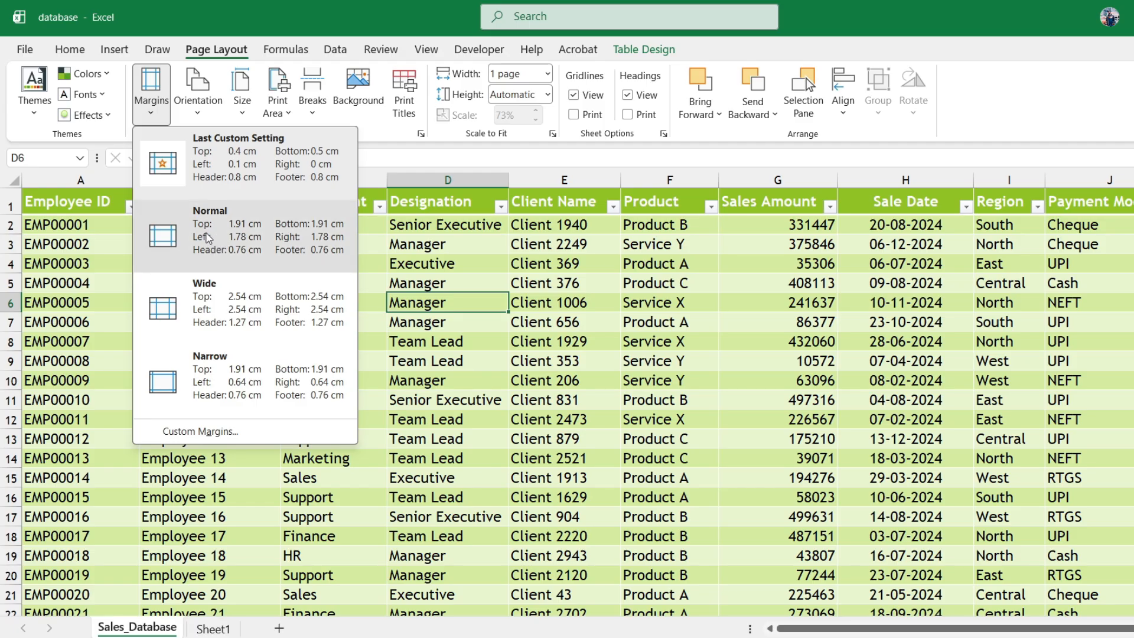
click(205, 234)
Examine the page edges and the last row of the first page in the print preview with Normal margins, and return to the sheet
click(27, 49)
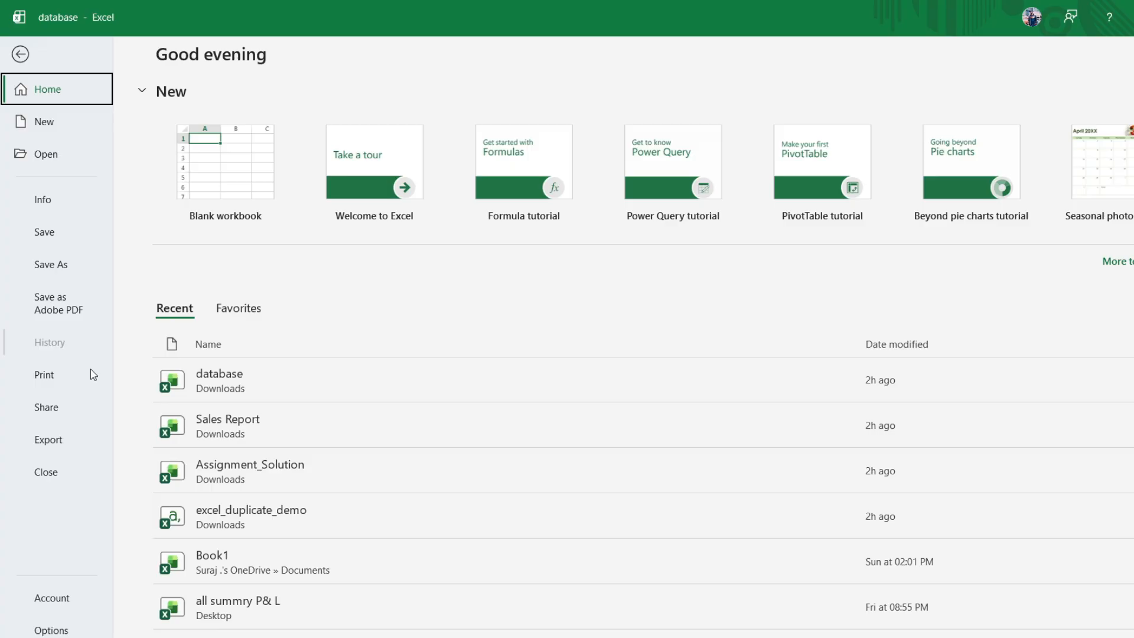
click(65, 378)
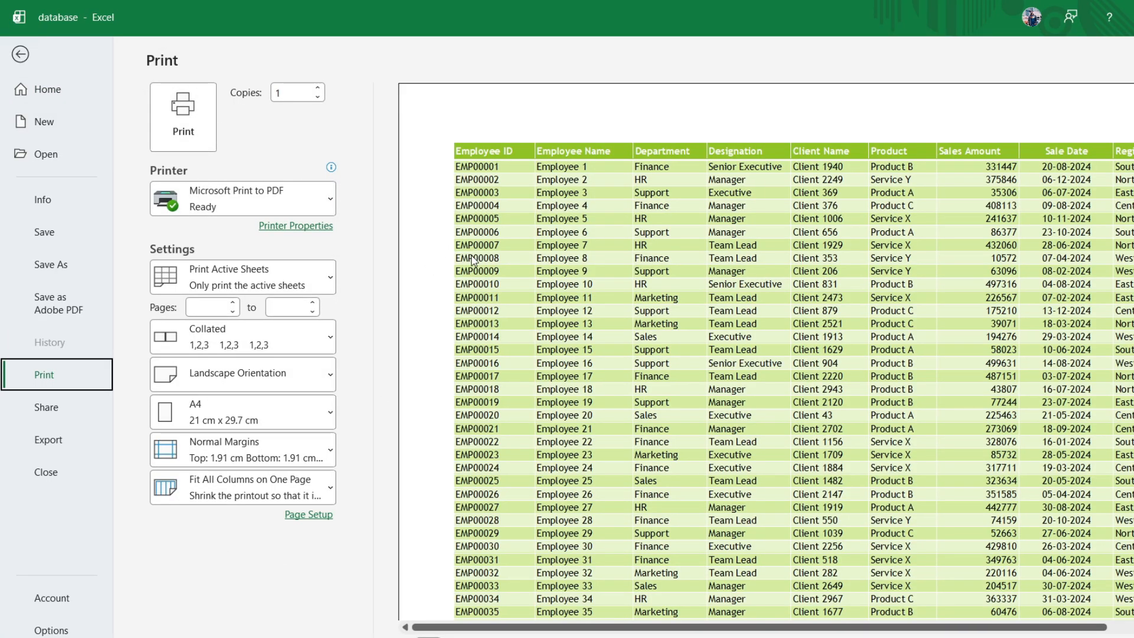
scroll(485, 296, down, 3)
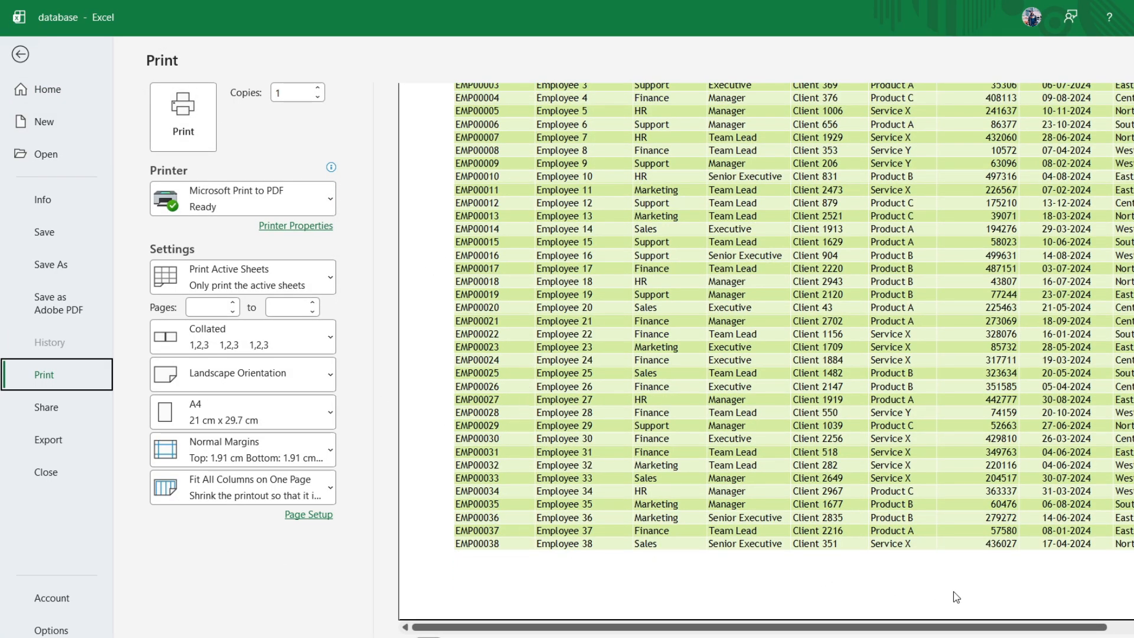
scroll(429, 320, up, 3)
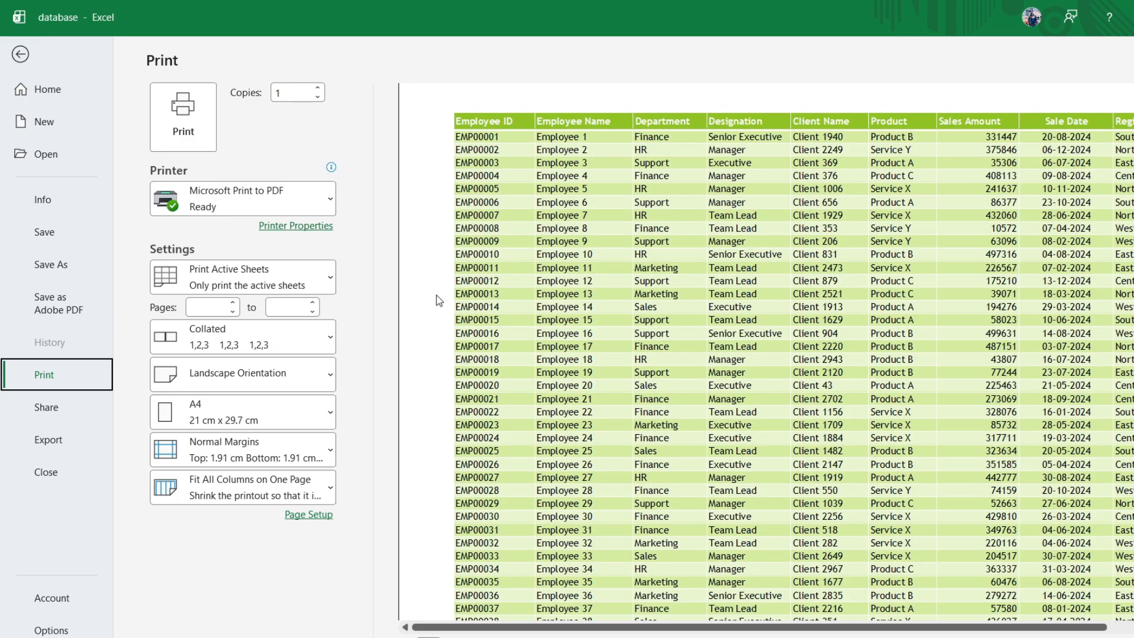
click(20, 54)
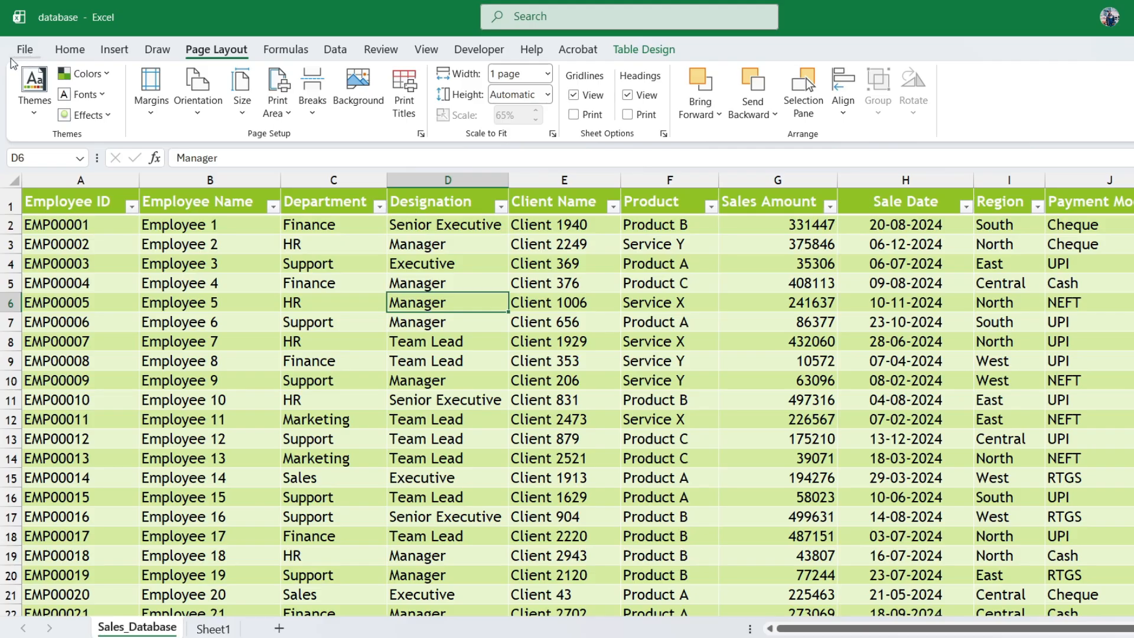
Review the margin presets, check the paper size in the print settings, and return to the sheet
click(151, 109)
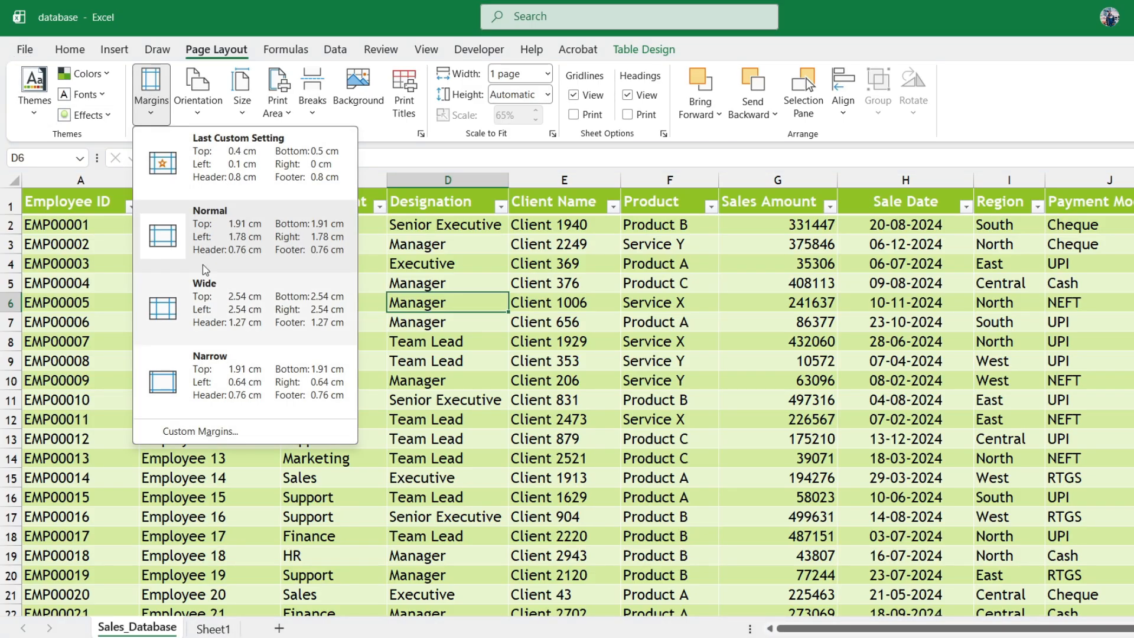
click(420, 362)
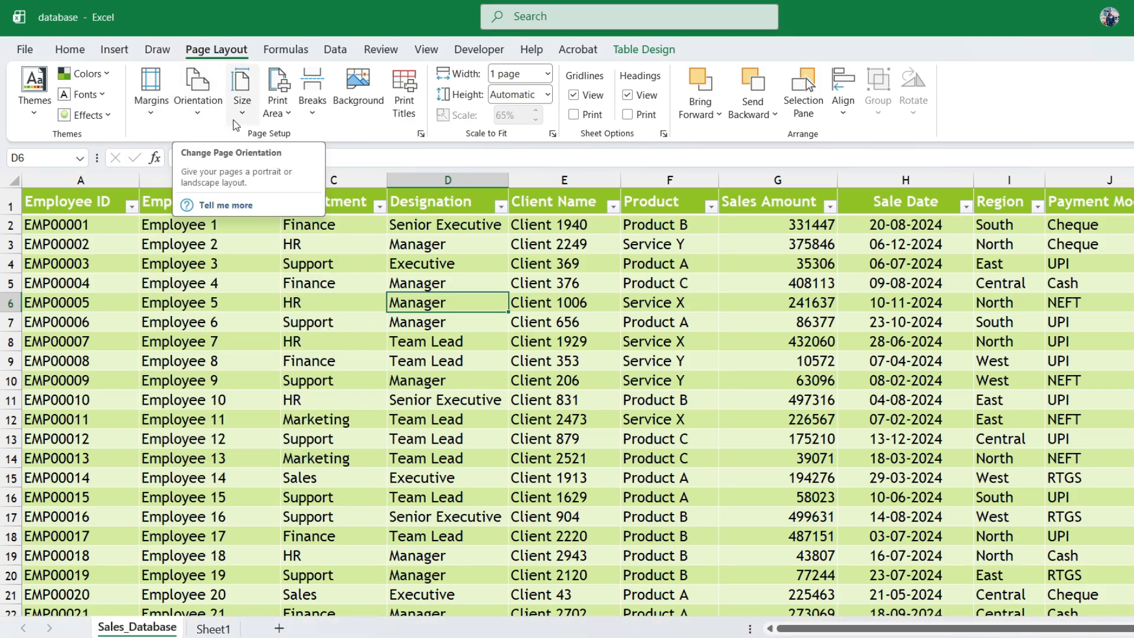
click(484, 376)
key(ctrl+p)
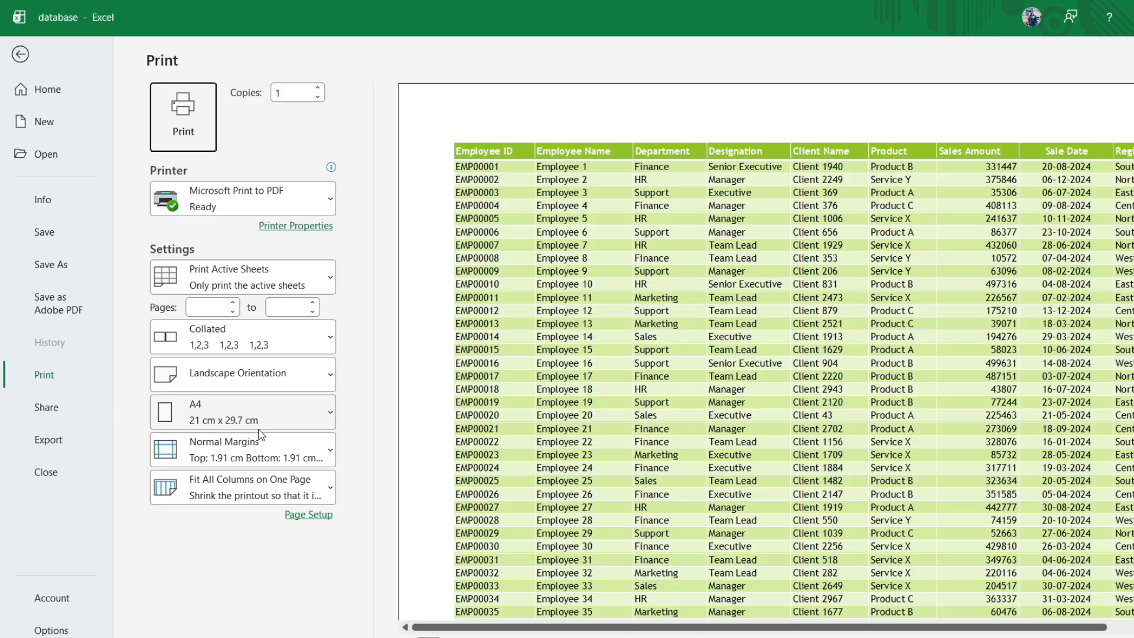
click(20, 54)
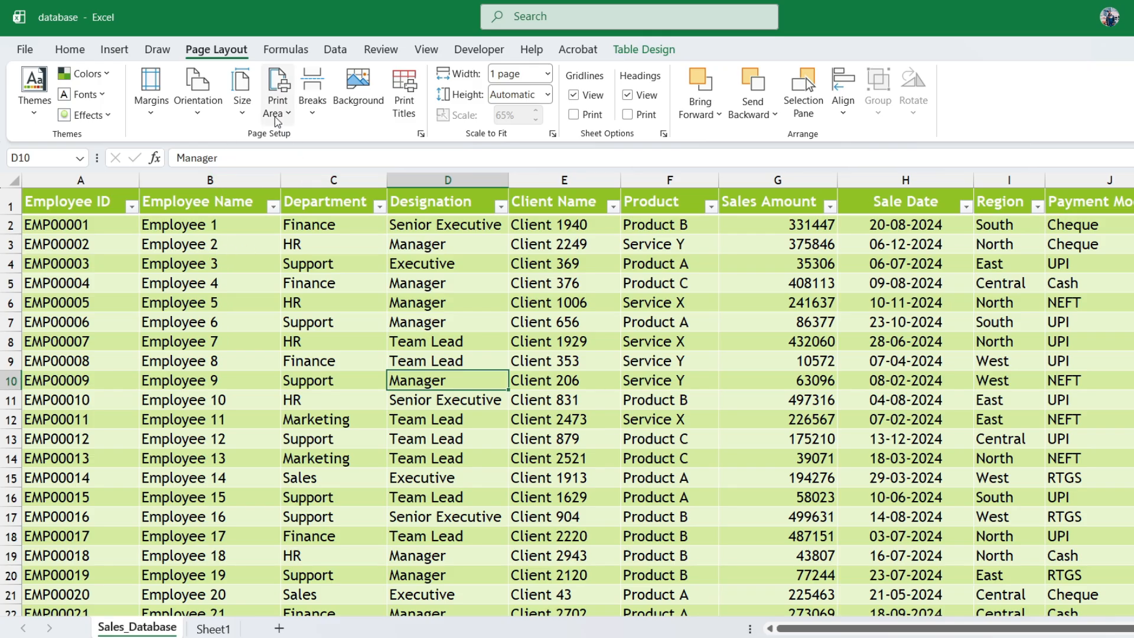
Browse the available paper sizes and select A4 for the sheet
click(239, 112)
scroll(360, 293, down, 1)
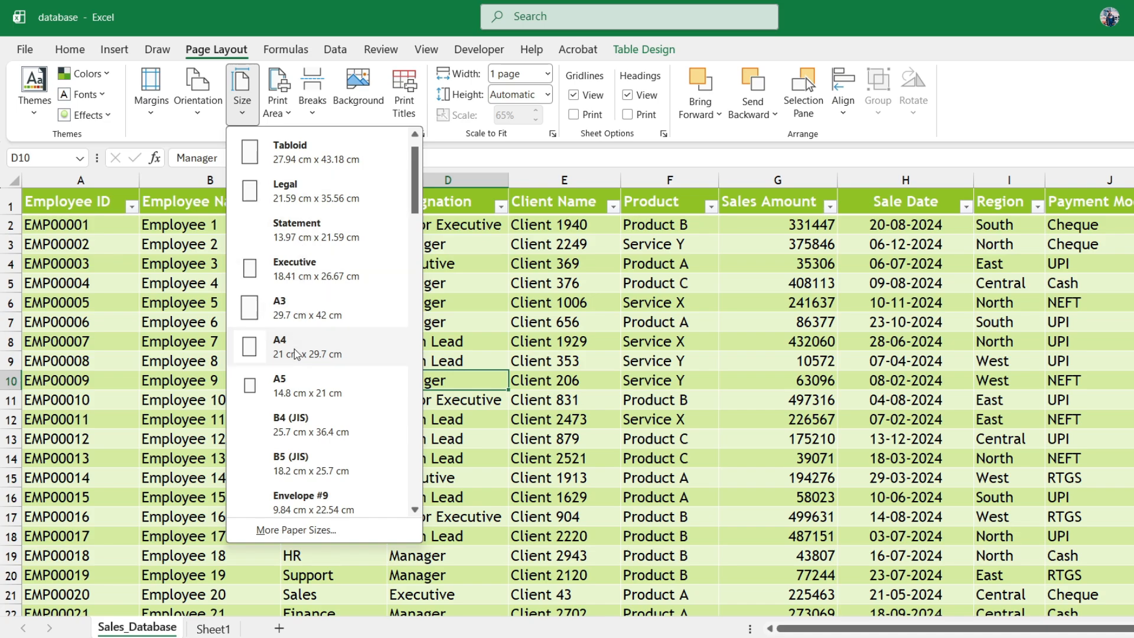
click(670, 379)
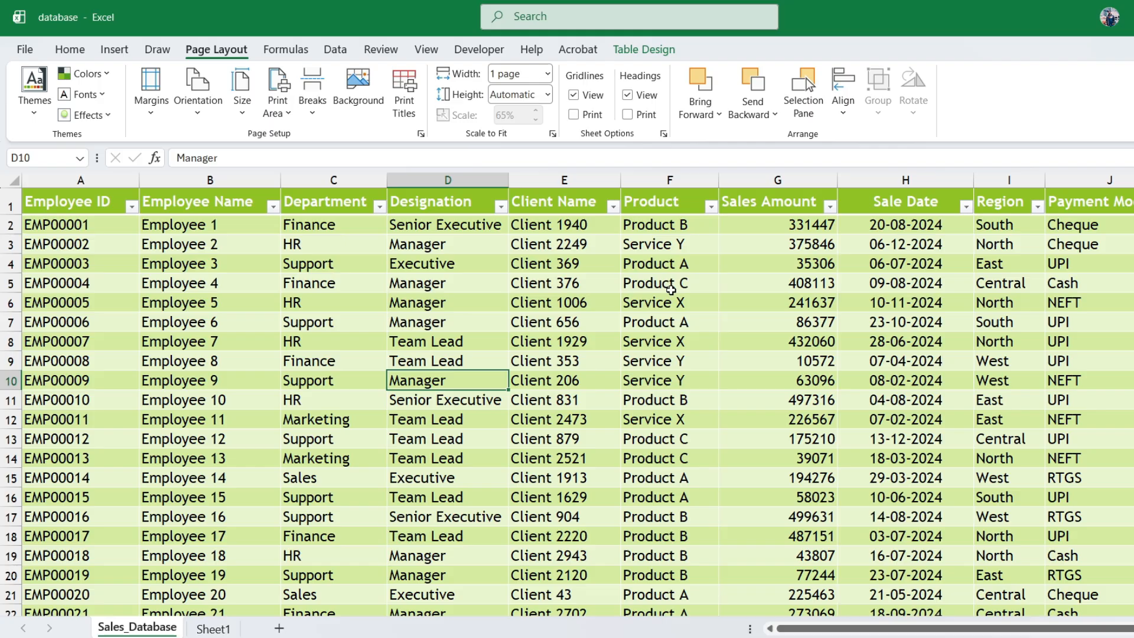
click(242, 98)
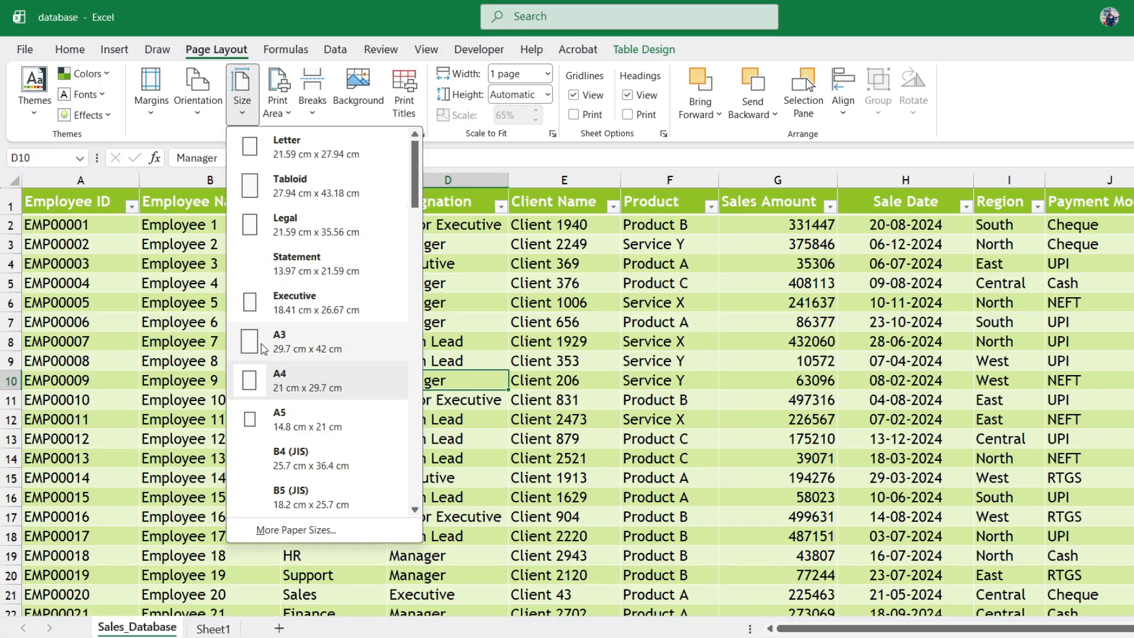
click(363, 387)
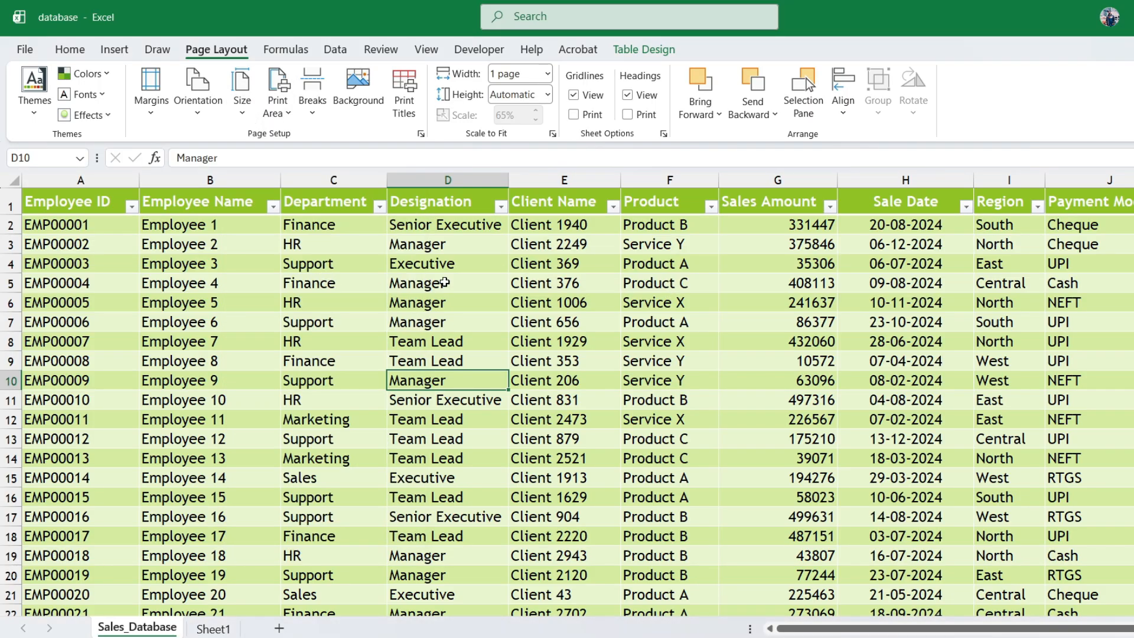
Check how the rows fit on the first A4 page in the print preview, and return to the sheet
click(24, 49)
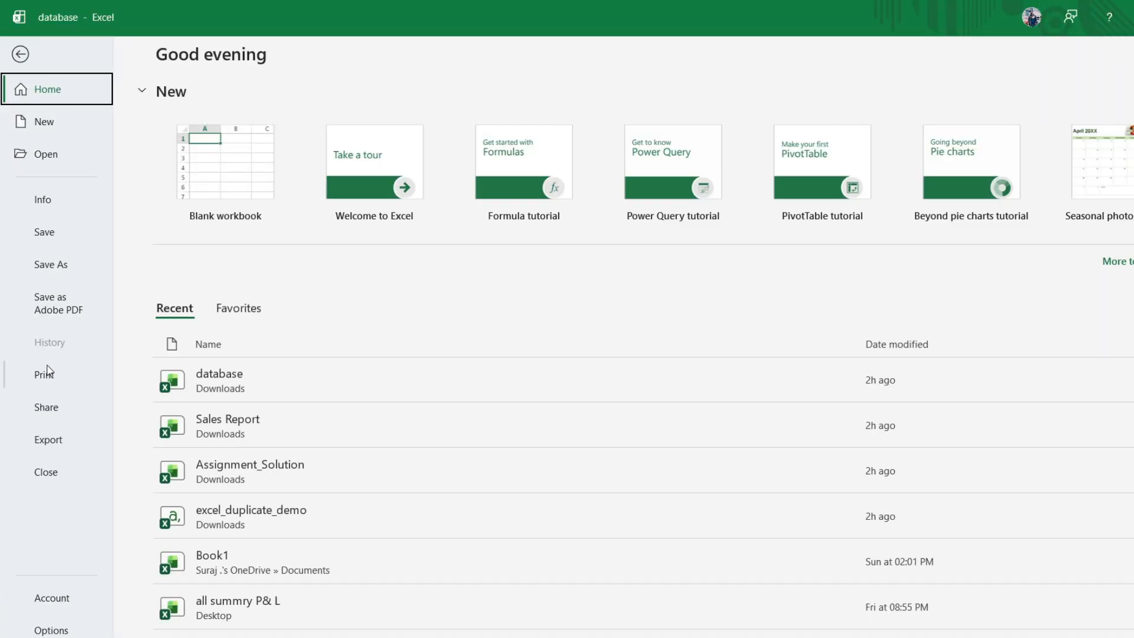
click(45, 377)
scroll(522, 515, down, 2)
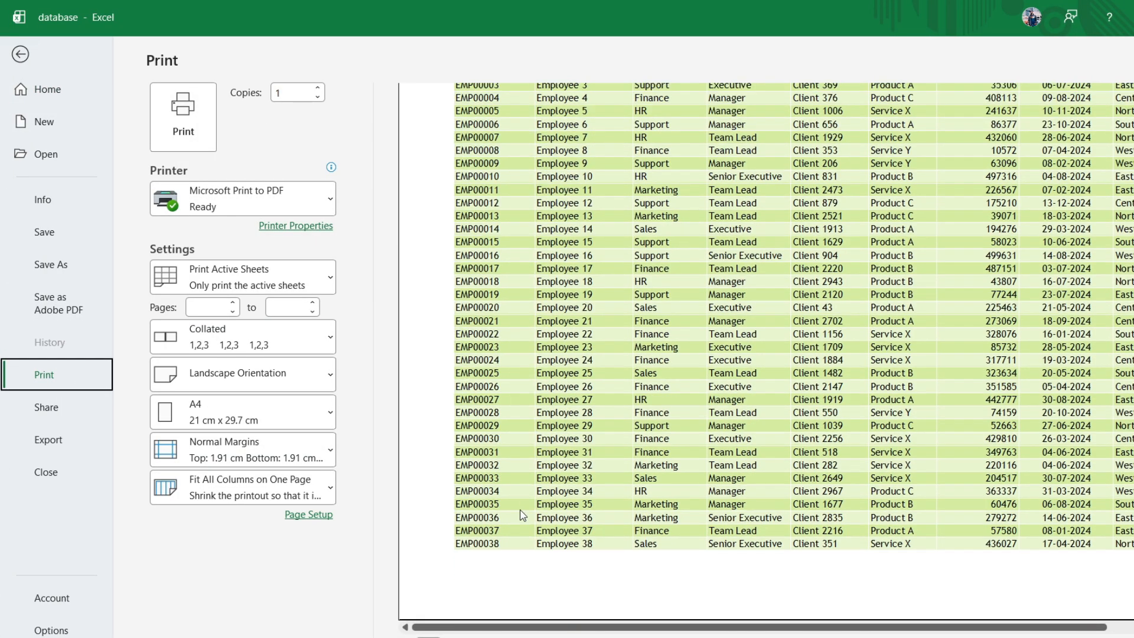
scroll(541, 525, up, 3)
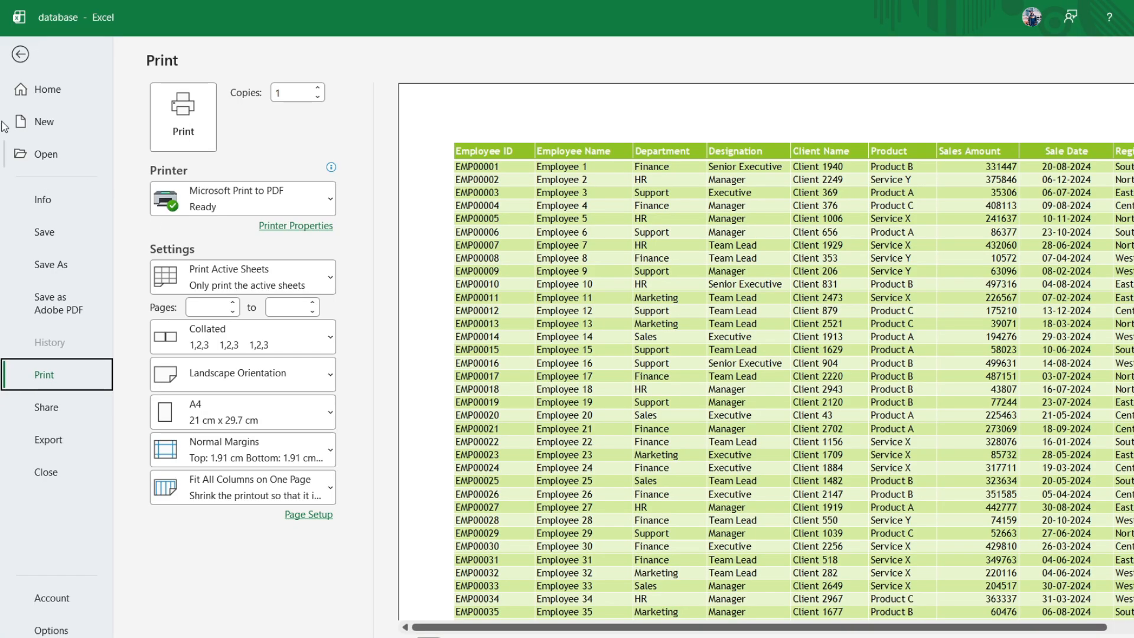
click(19, 57)
Change the paper size to A3 and display the sheet in the print preview
click(252, 112)
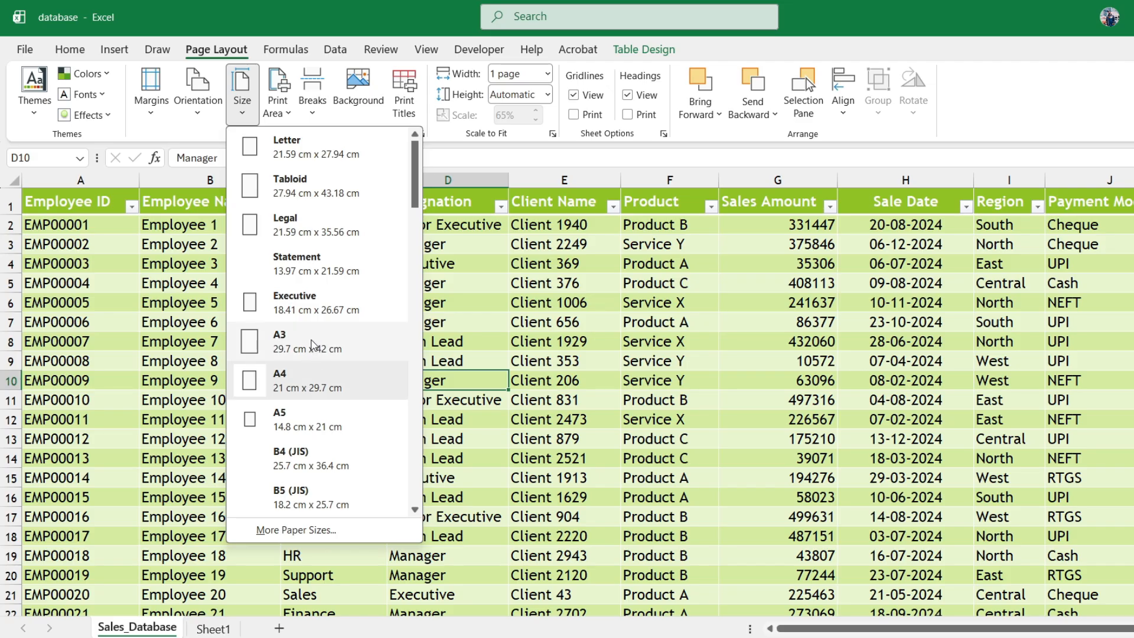
click(277, 343)
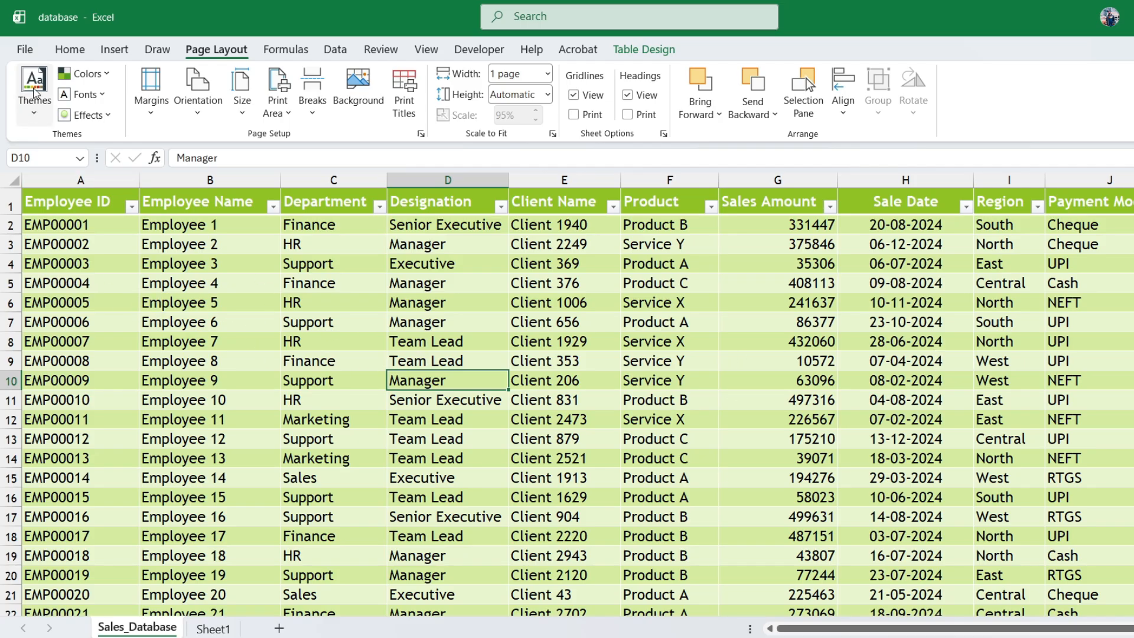
click(24, 52)
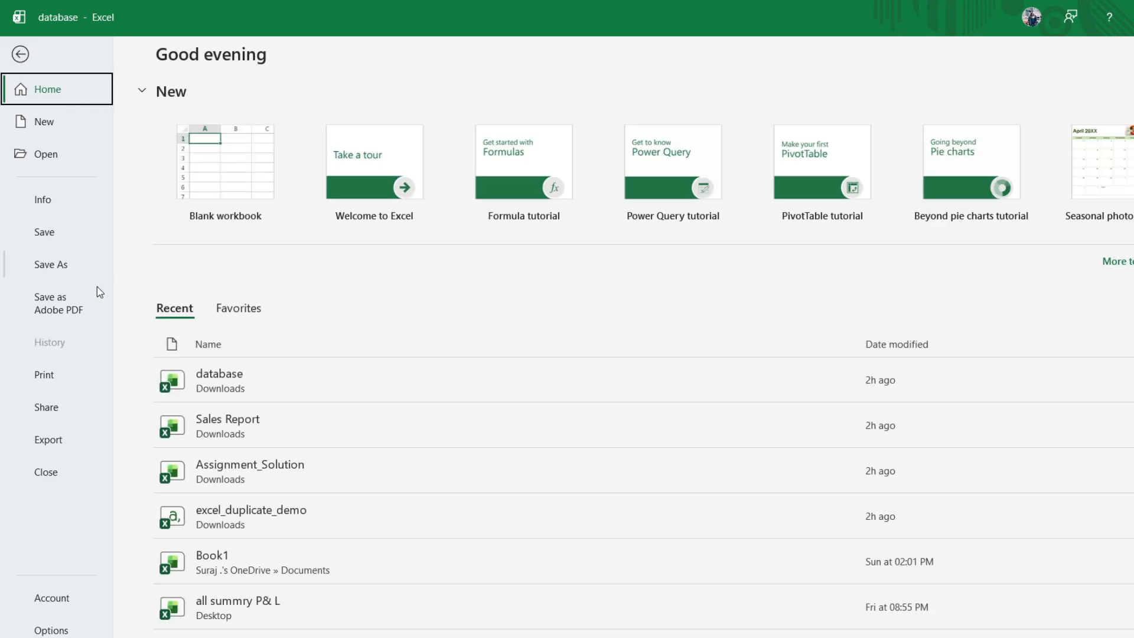
click(43, 373)
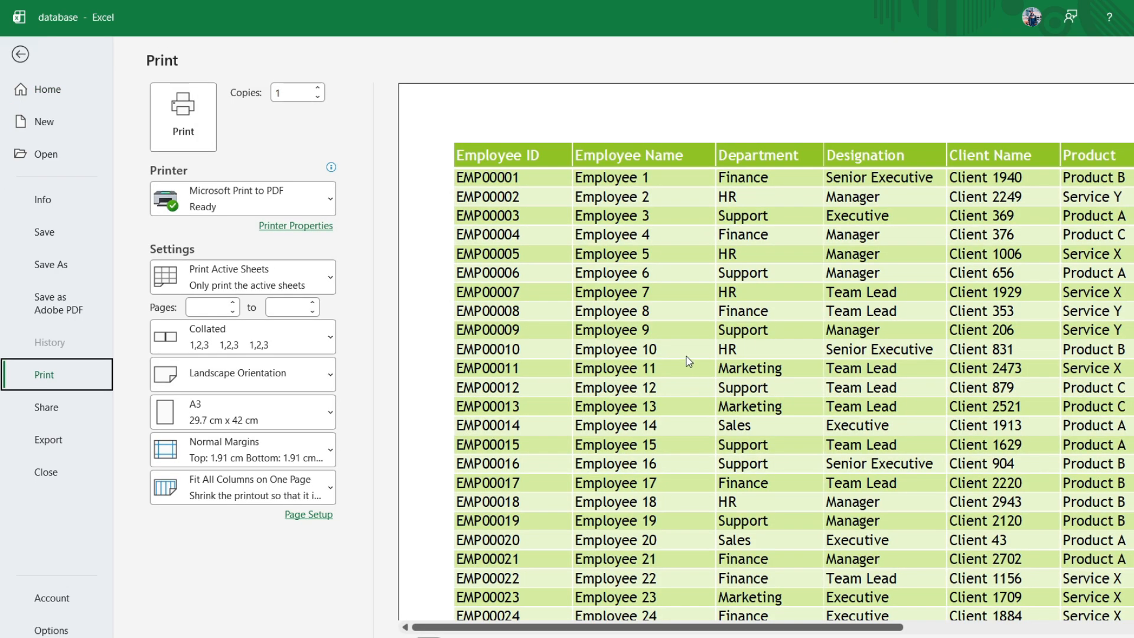
Check how the rows and columns fit on the A3 page in the print preview, return to the sheet and review the paper sizes
scroll(688, 361, down, 6)
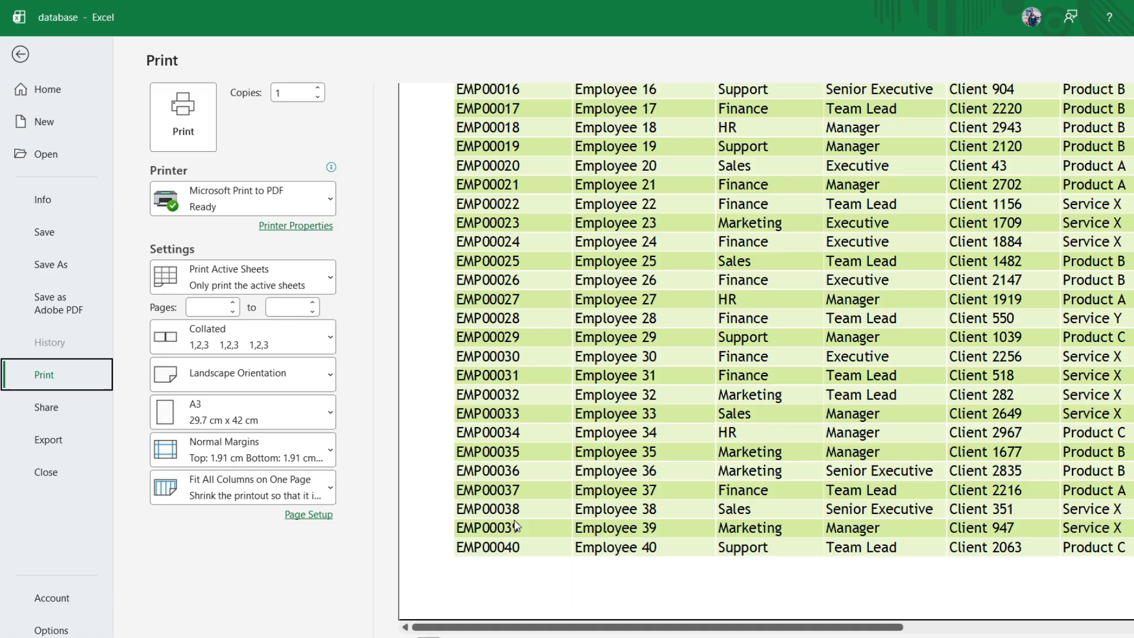
scroll(563, 518, up, 6)
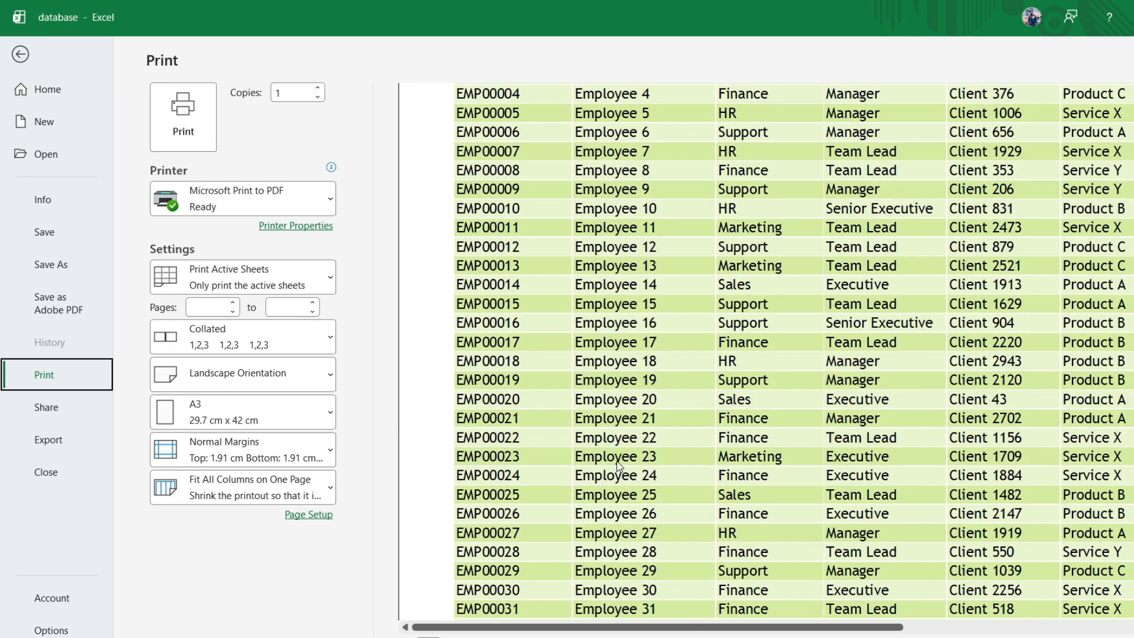
scroll(766, 384, right, 5)
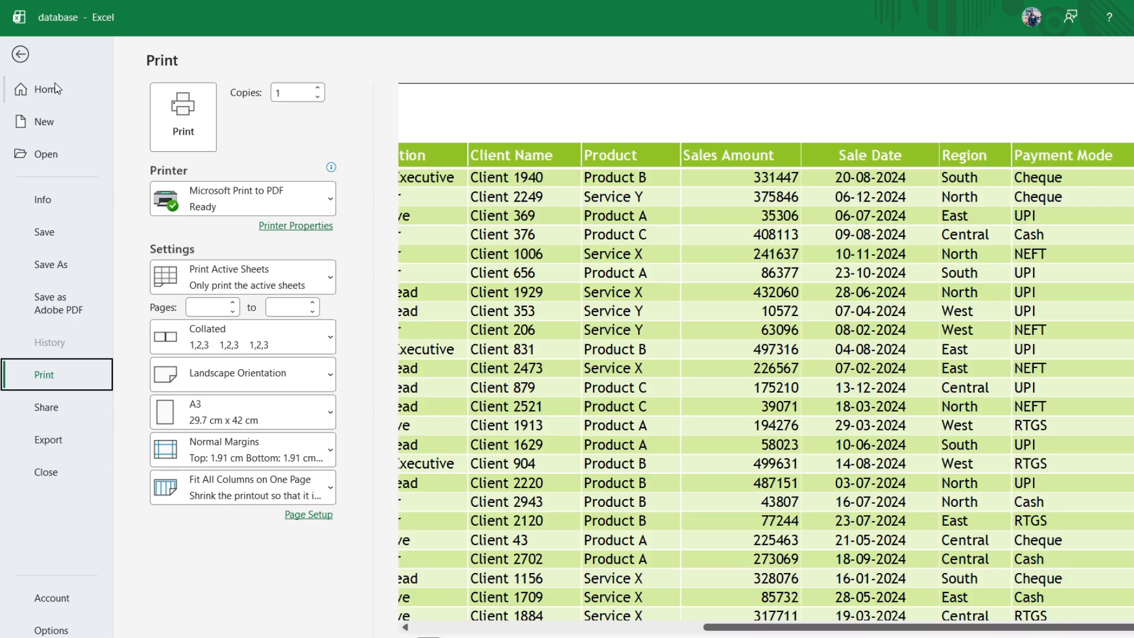
click(22, 58)
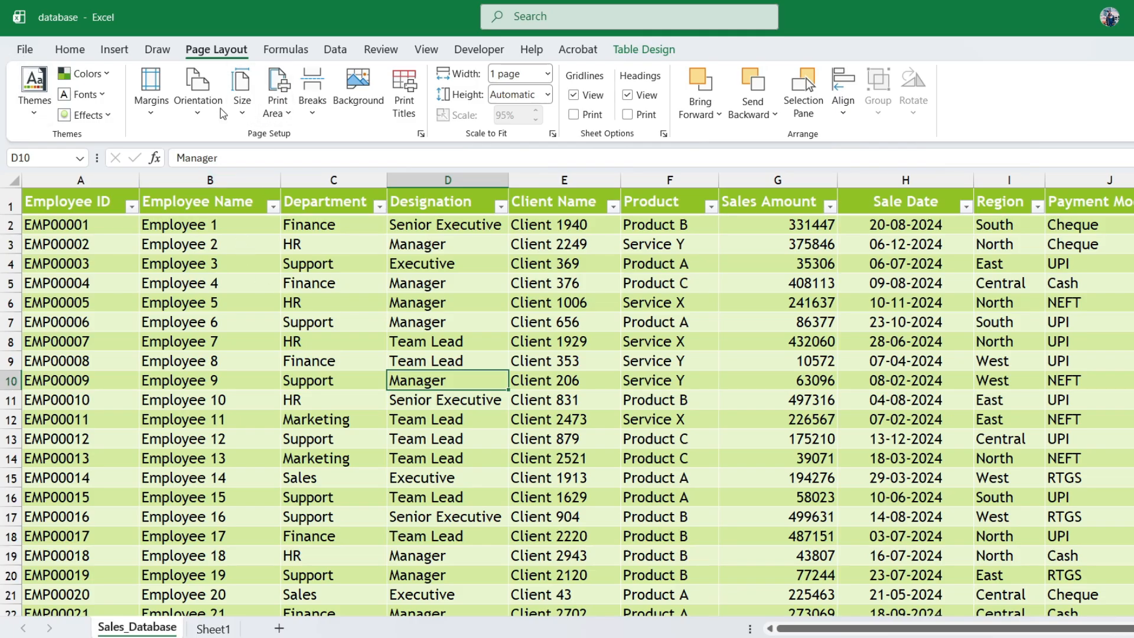
click(247, 110)
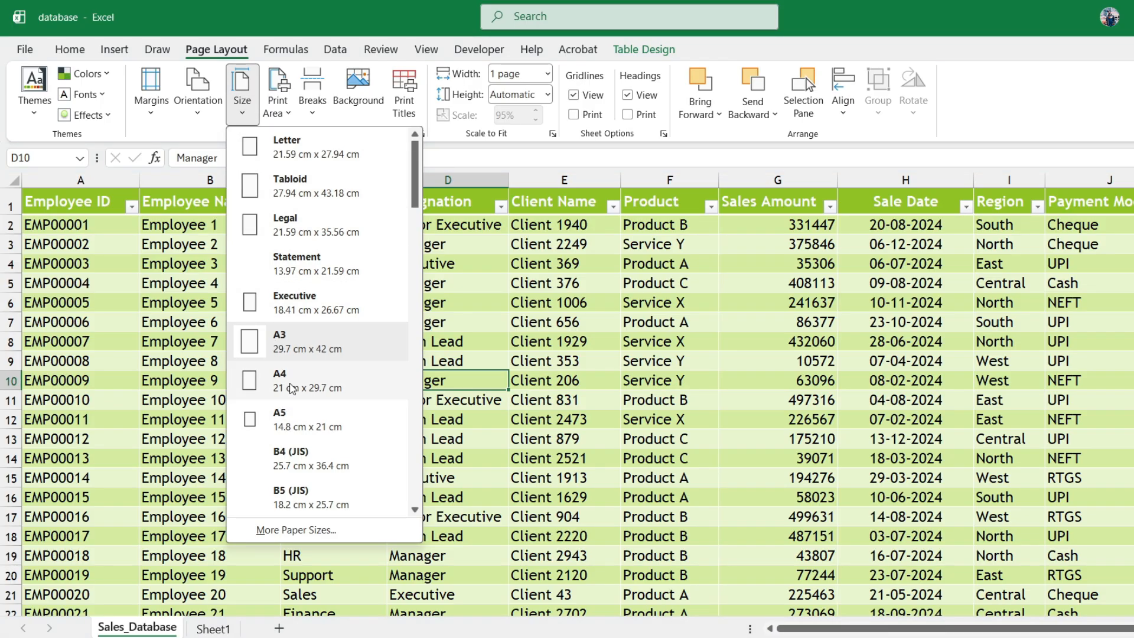
click(495, 303)
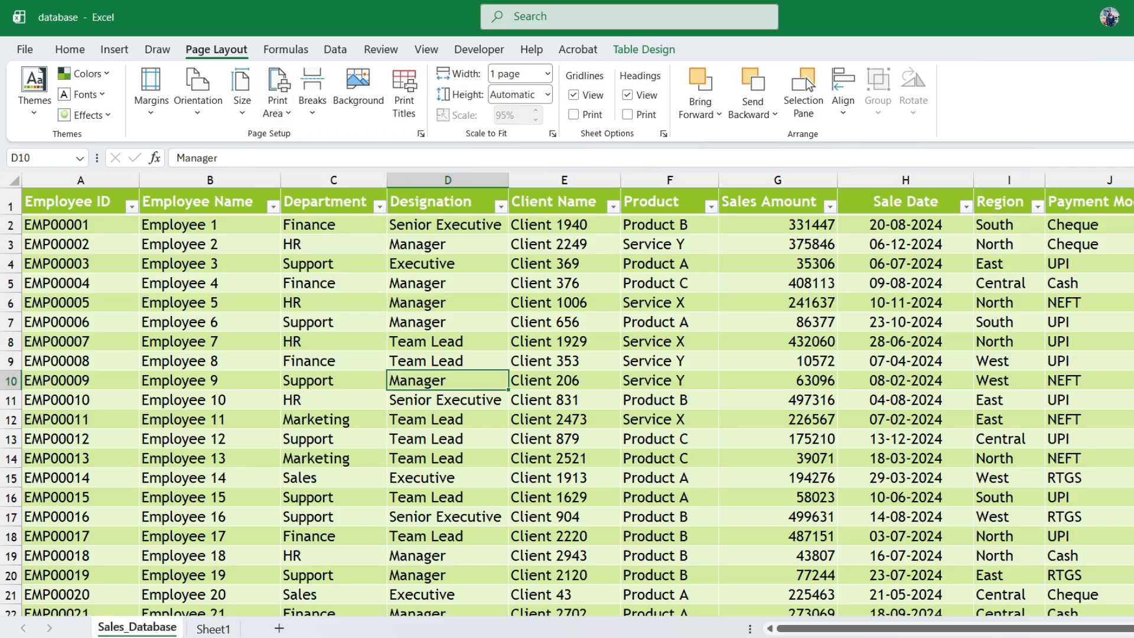
Set cells A1:F16, from Employee ID to Product, as the sheet's print area
scroll(833, 499, down, 1)
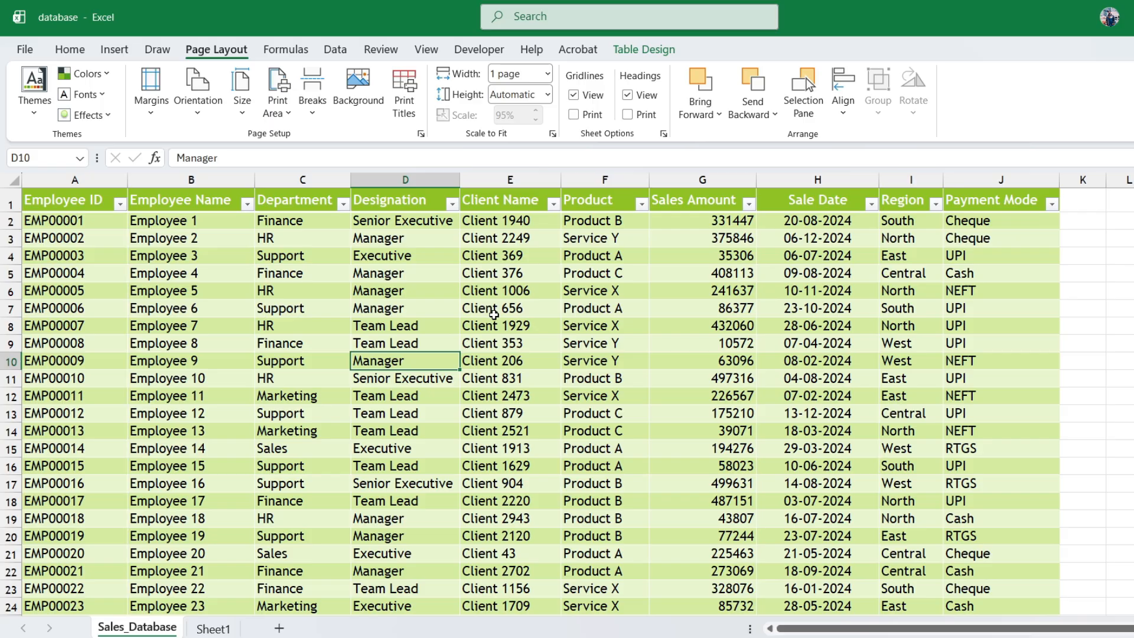
click(498, 269)
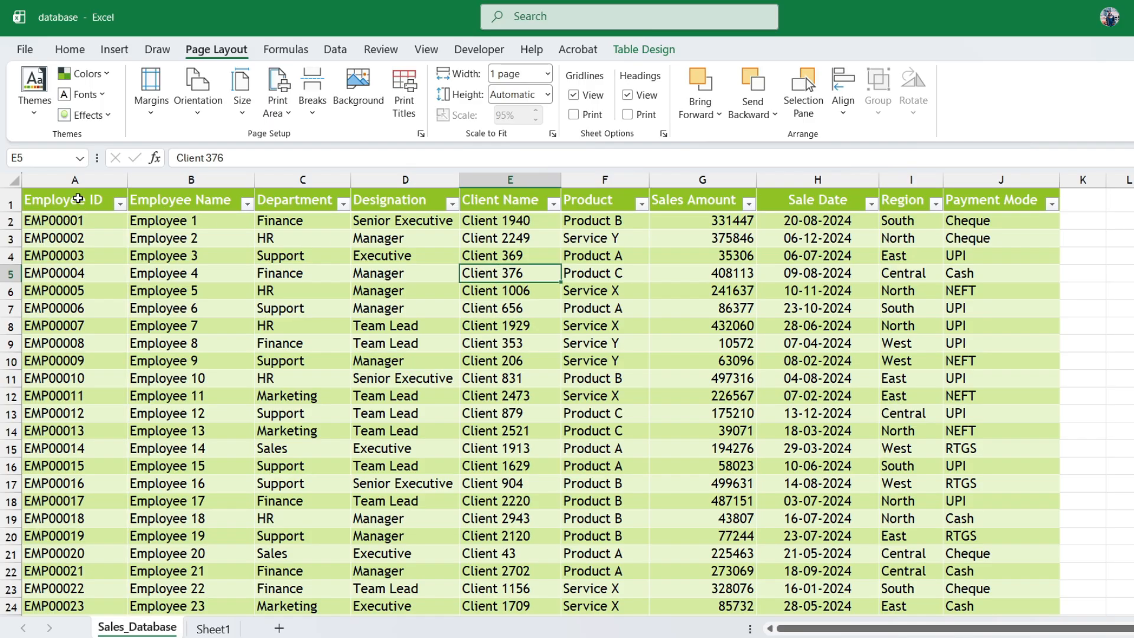
drag(78, 199, 593, 459)
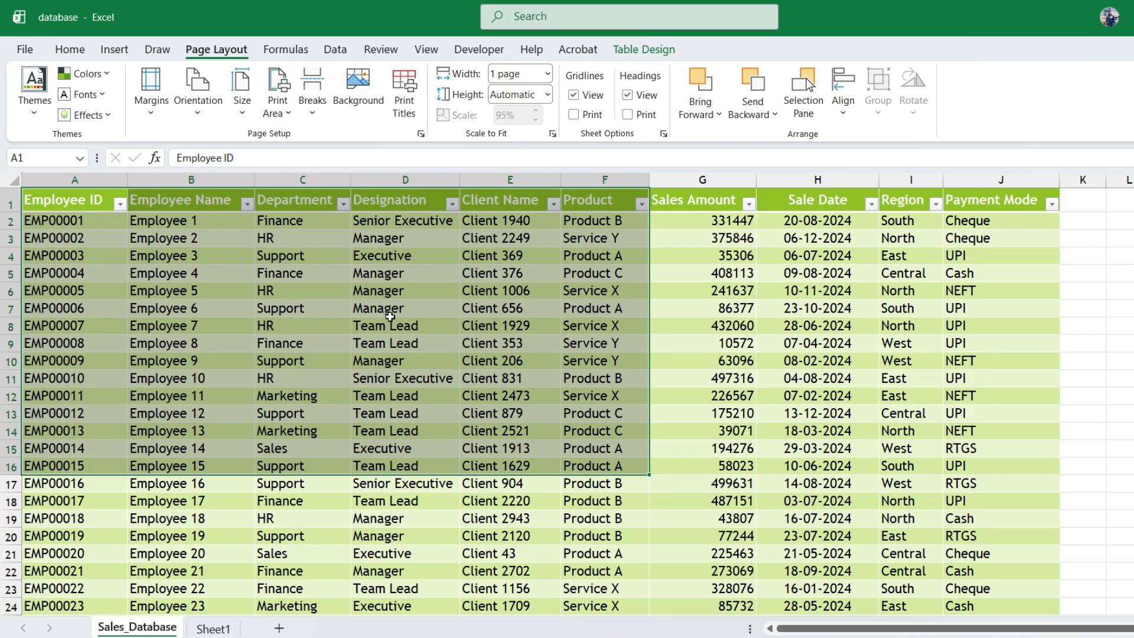
drag(81, 206, 594, 465)
click(288, 114)
click(303, 141)
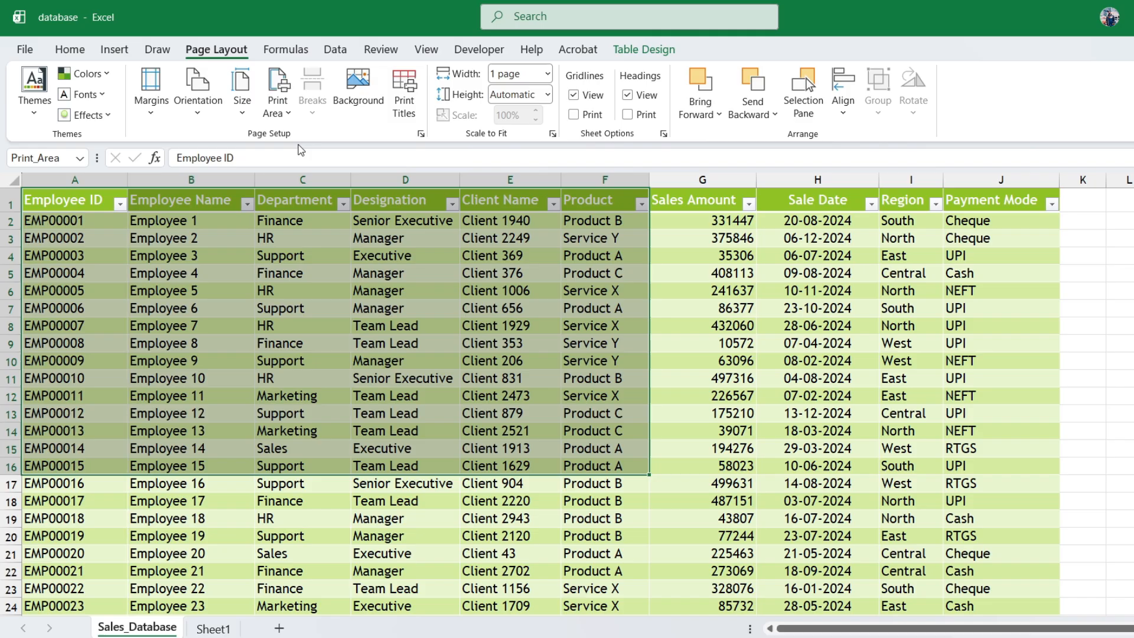
Check the selected print area in the print preview and return to the sheet
click(416, 376)
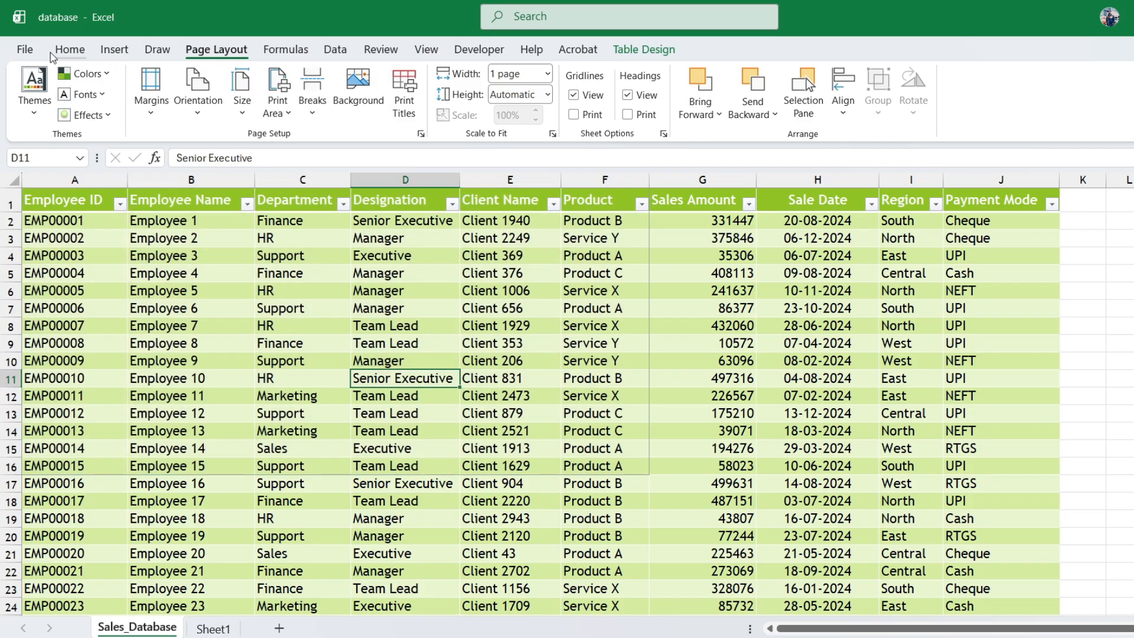
click(23, 49)
click(59, 373)
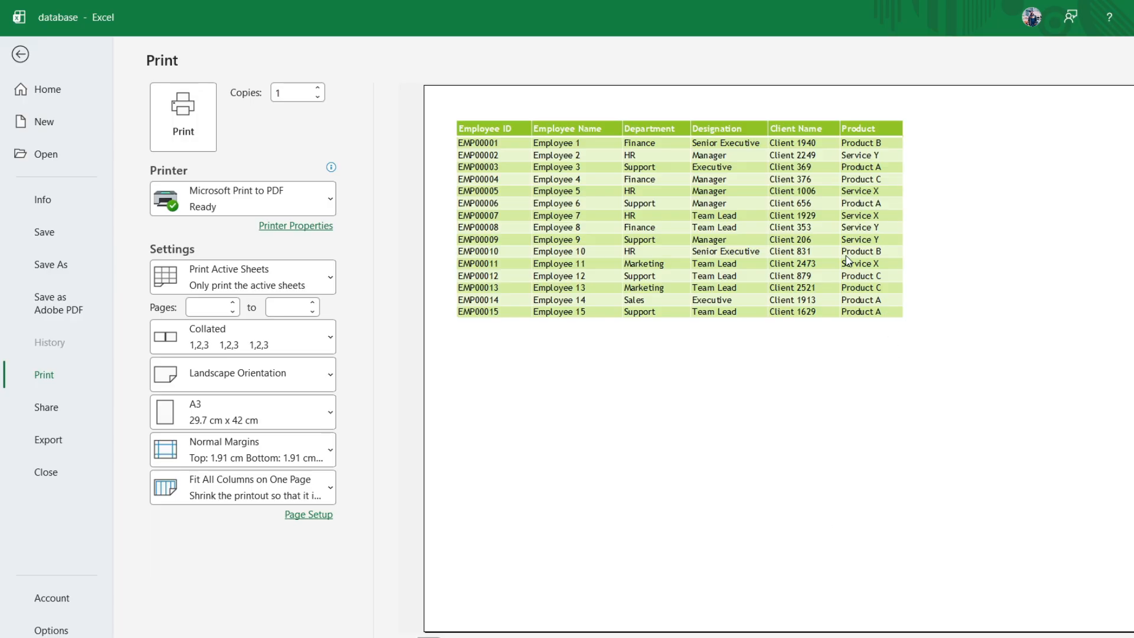
click(21, 54)
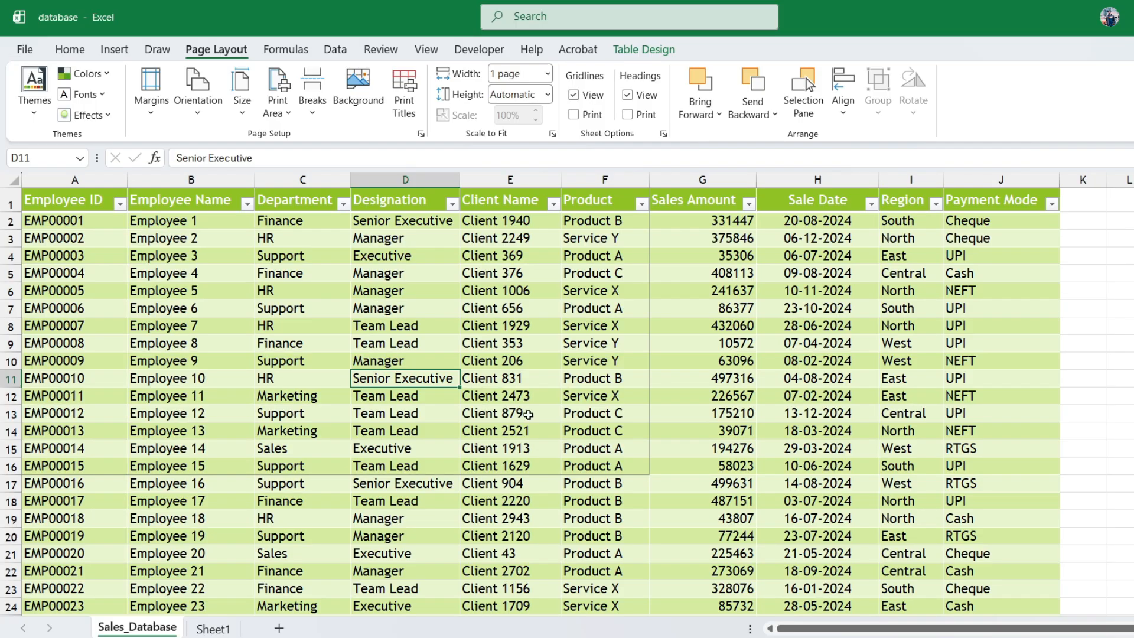
Clear the print area from the sheet
drag(626, 448, 681, 480)
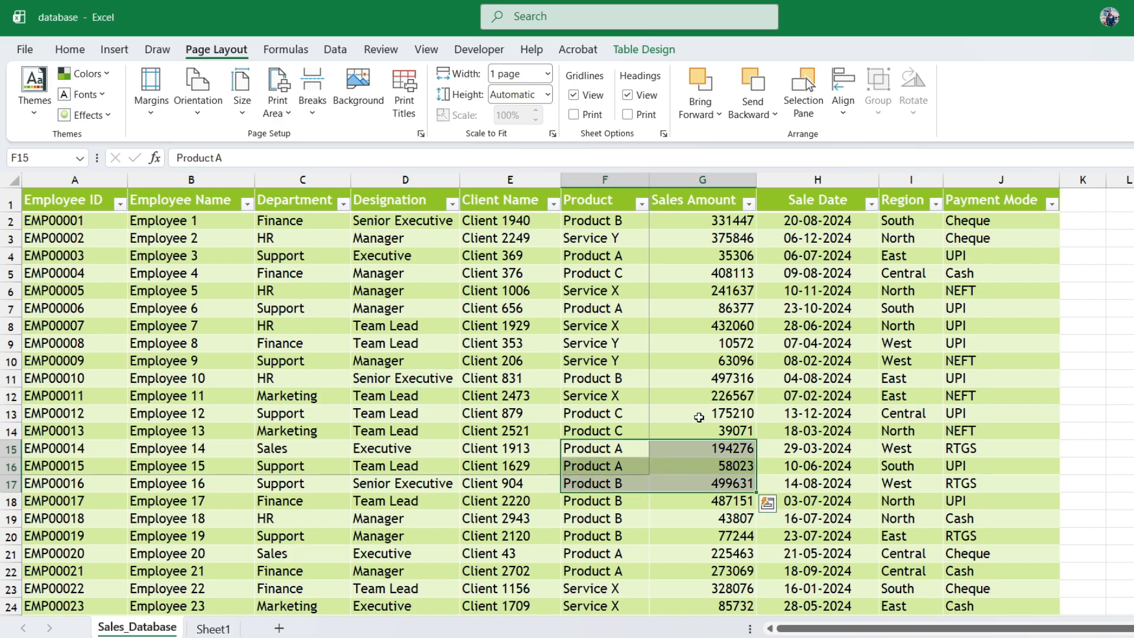
click(656, 381)
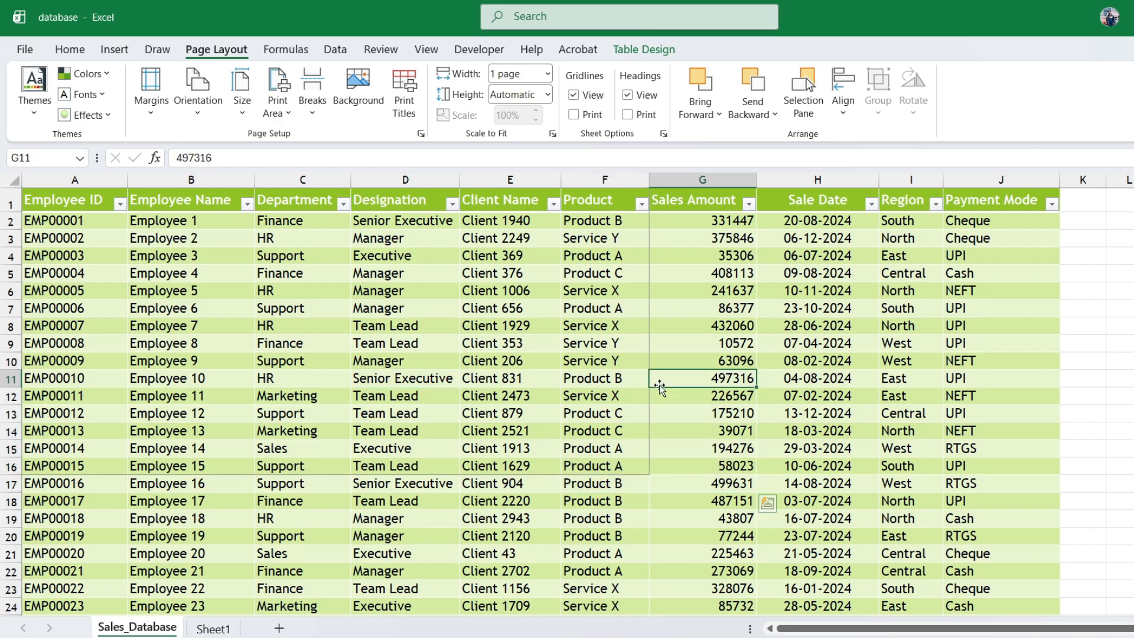
click(278, 107)
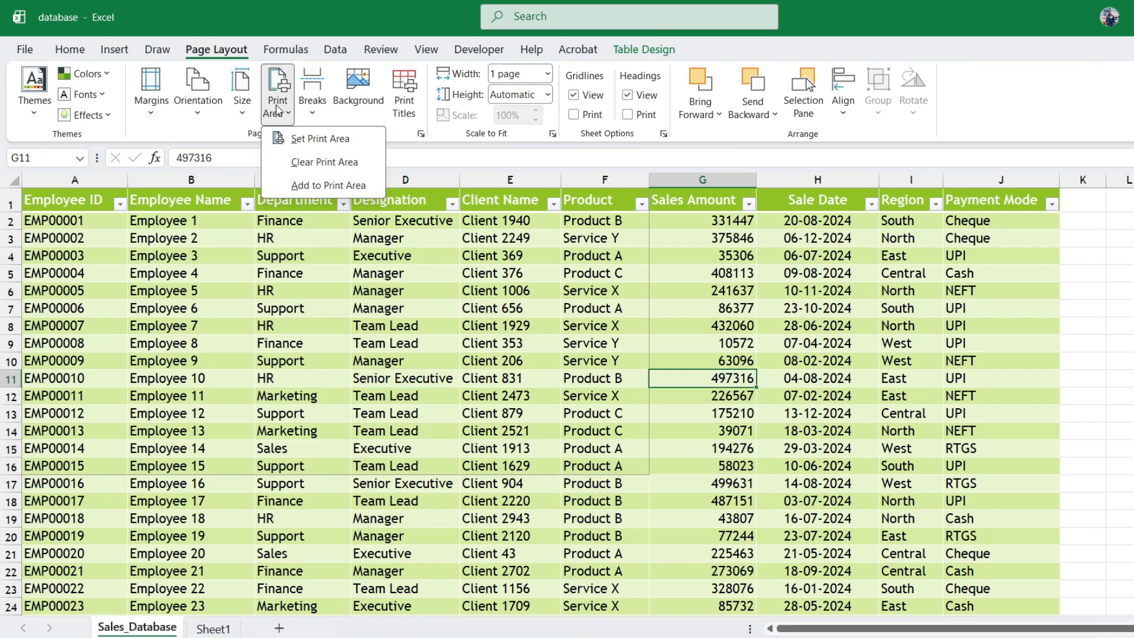
click(315, 168)
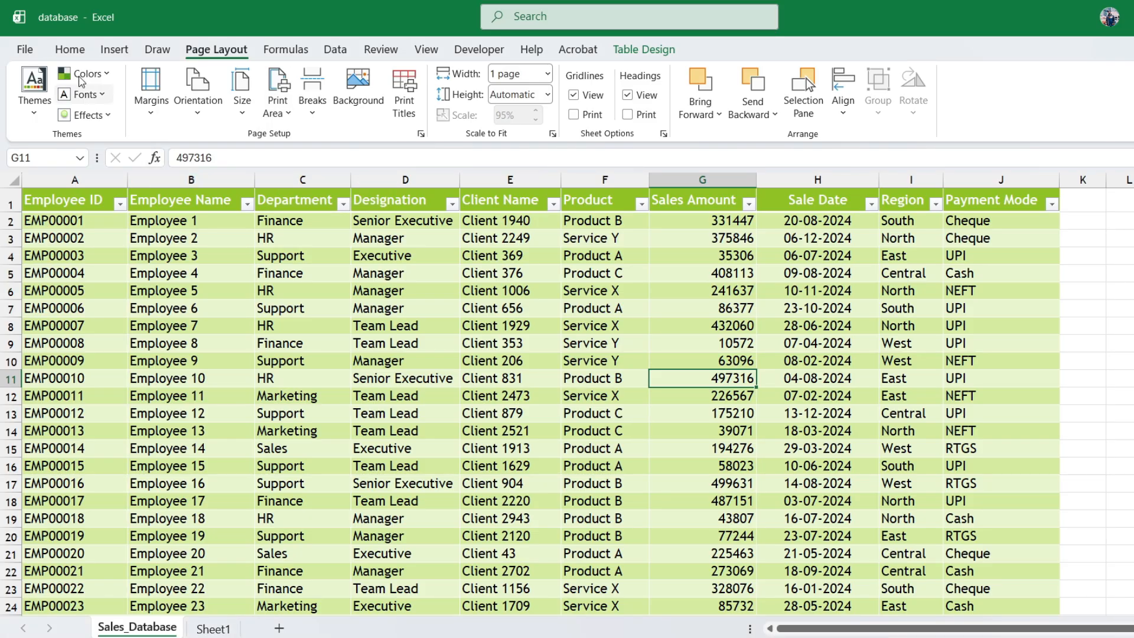
Check the whole table in the print preview without a print area, and return to the sheet
click(25, 49)
click(41, 372)
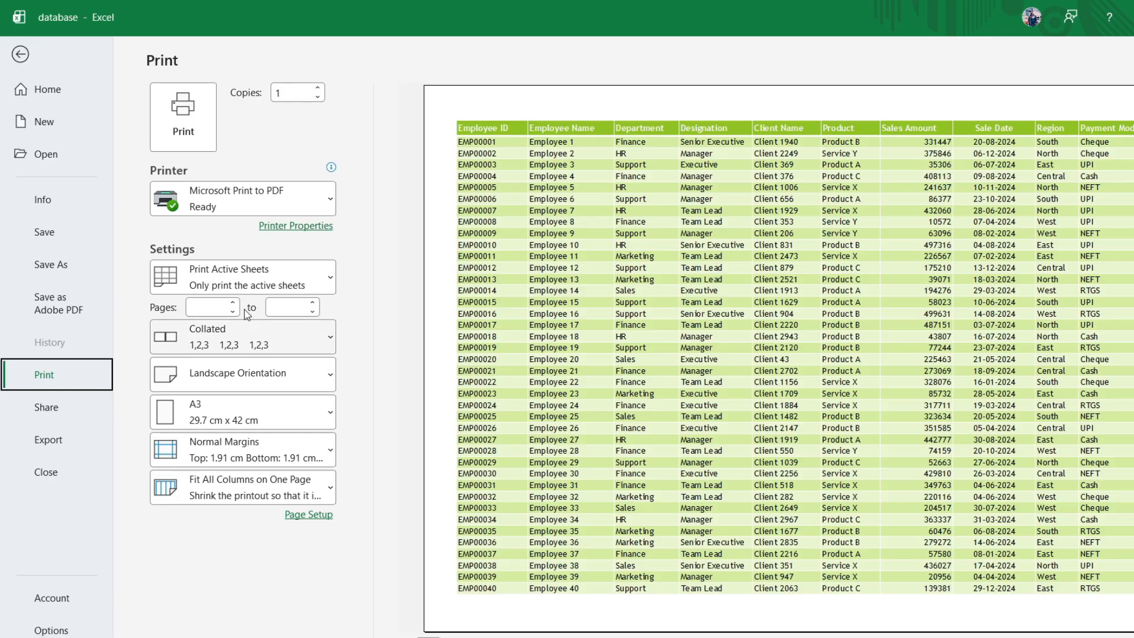
click(22, 55)
click(299, 254)
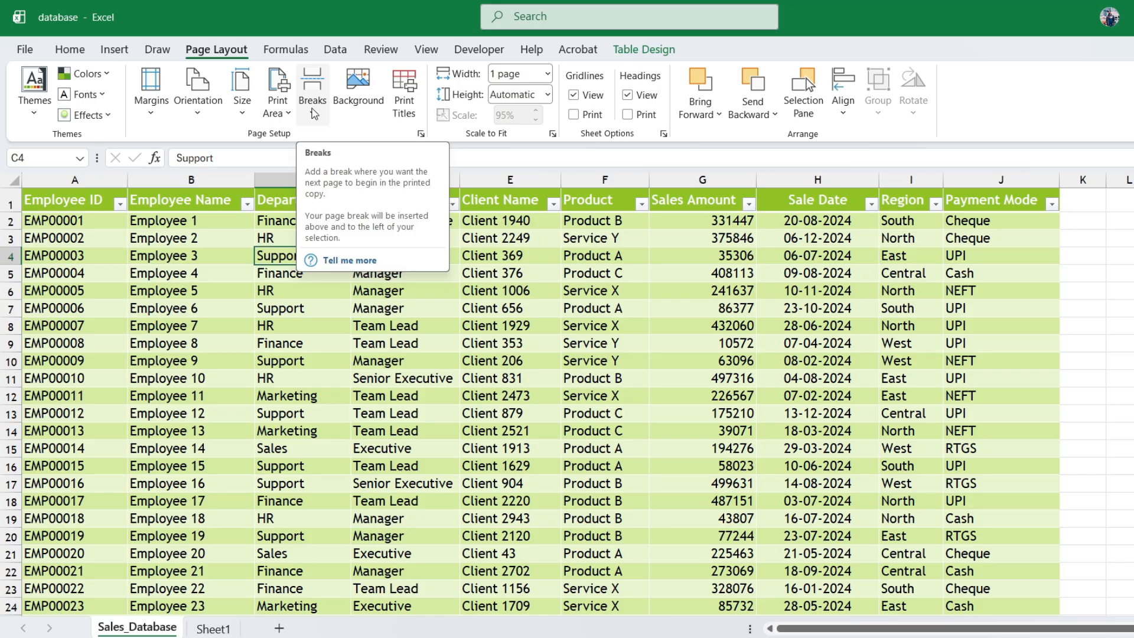
Mark out where the printed pages should split, highlighting rows 1 to 14 and rows 15 to 29 of the table
click(747, 325)
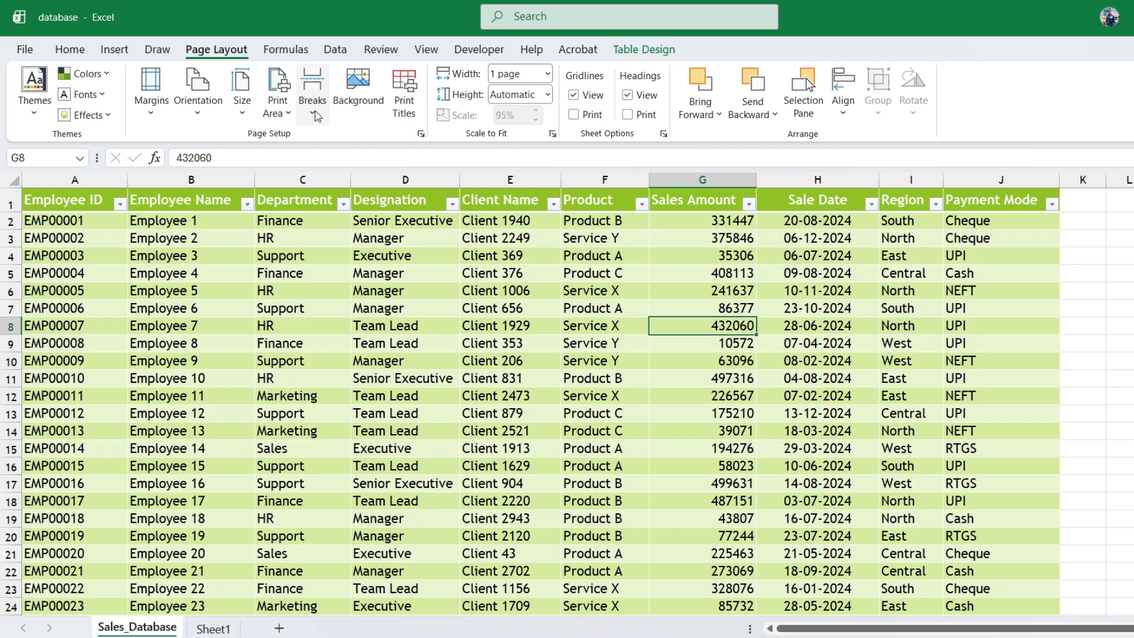
click(825, 385)
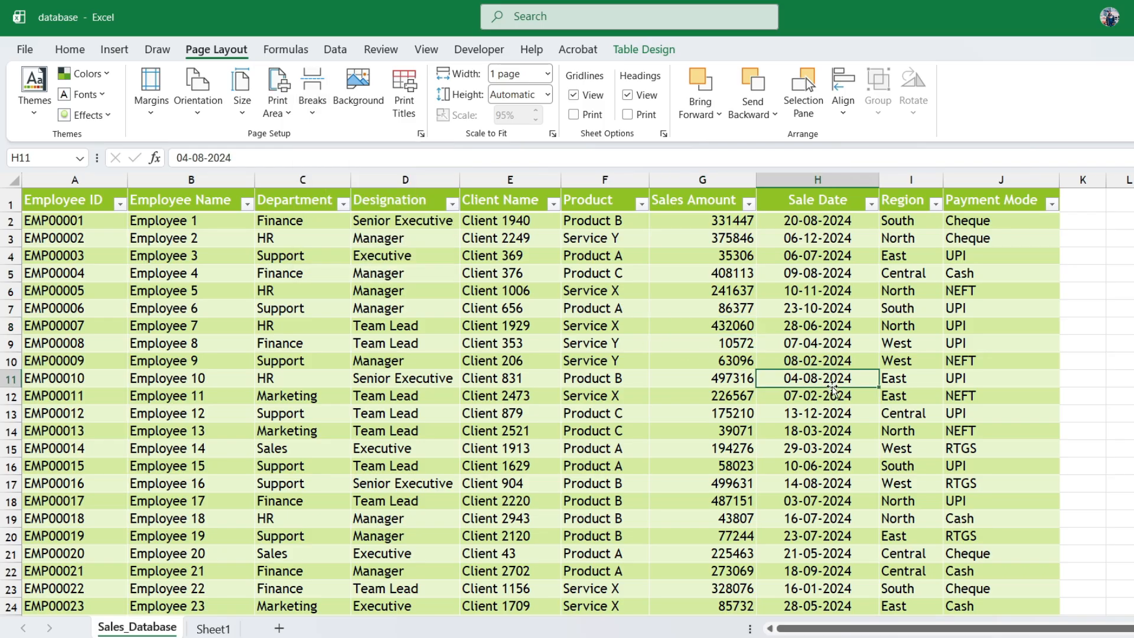
drag(31, 203, 78, 134)
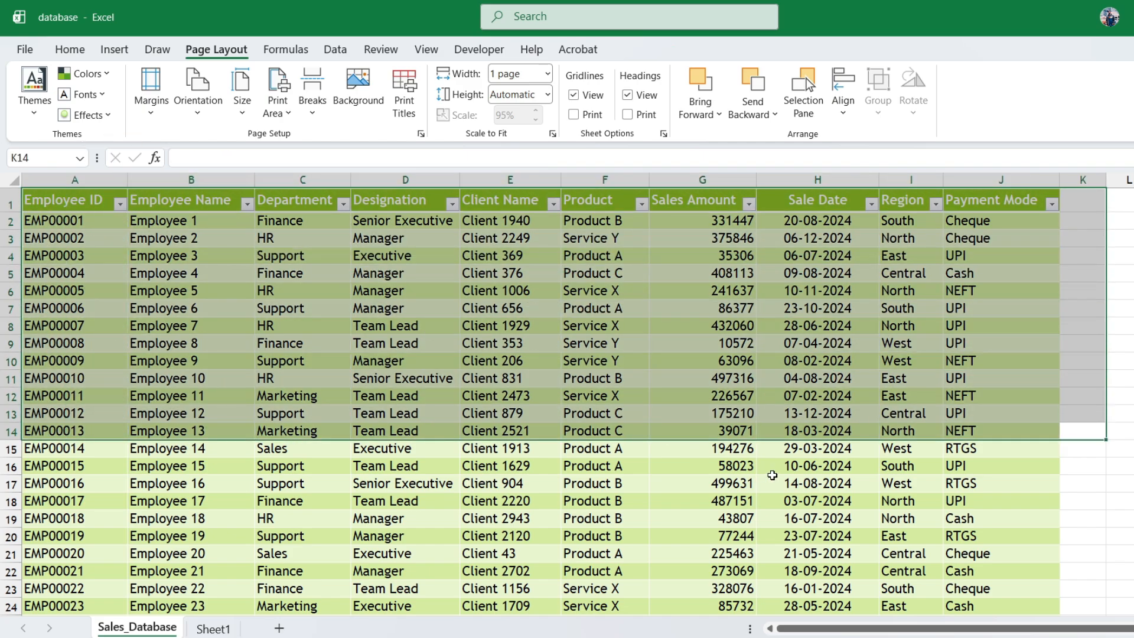
scroll(771, 473, down, 4)
drag(1038, 240, 13, 492)
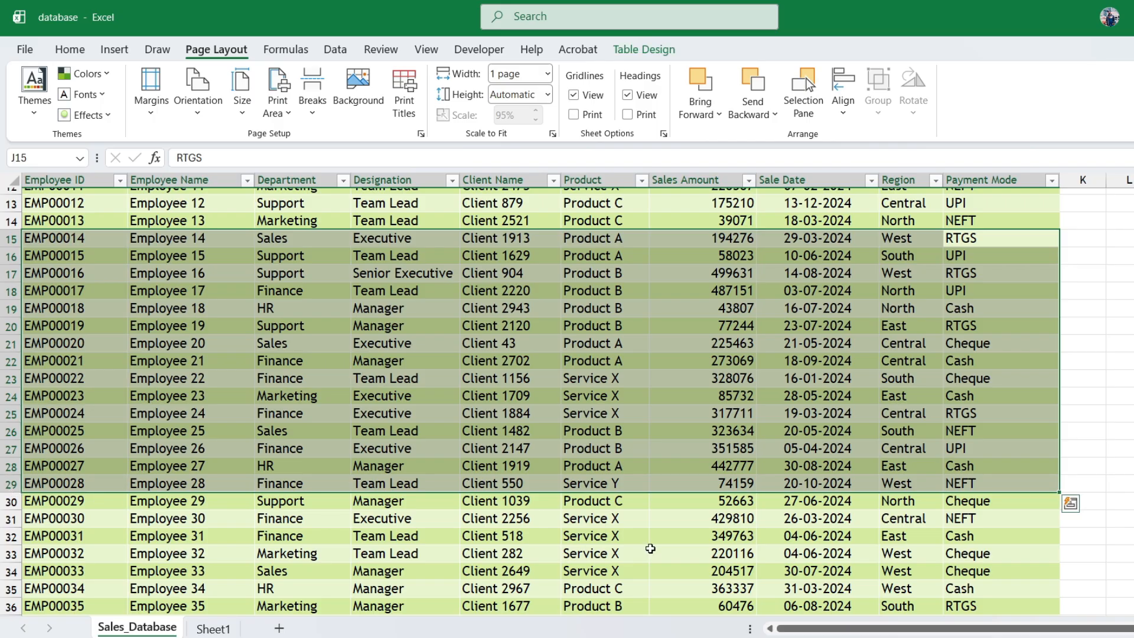
click(1099, 515)
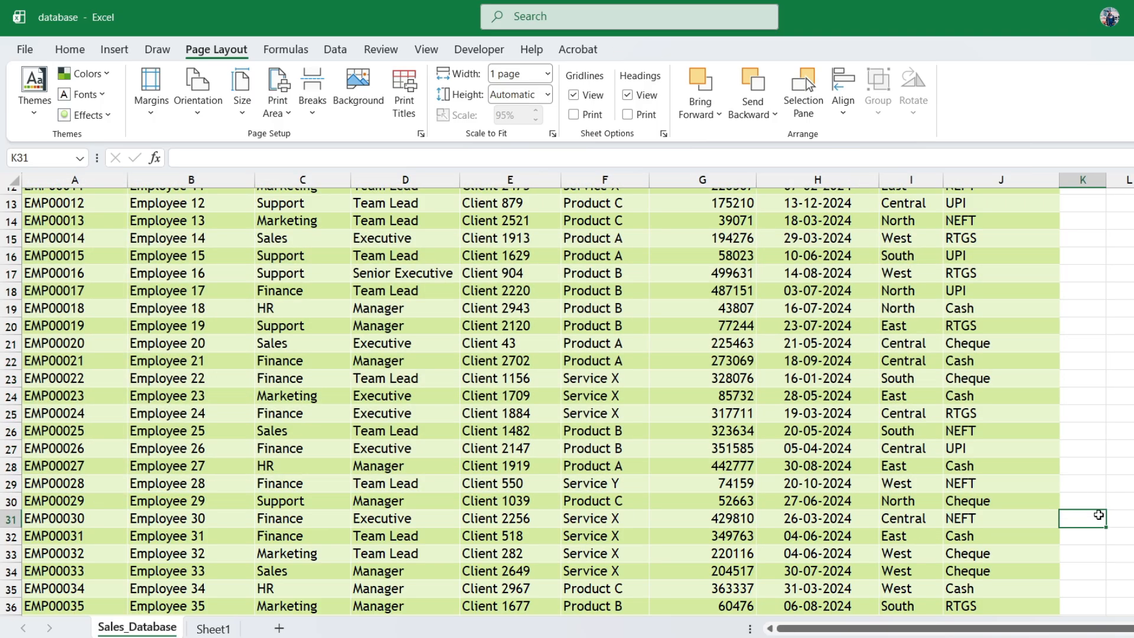
scroll(1066, 495, up, 4)
click(1066, 432)
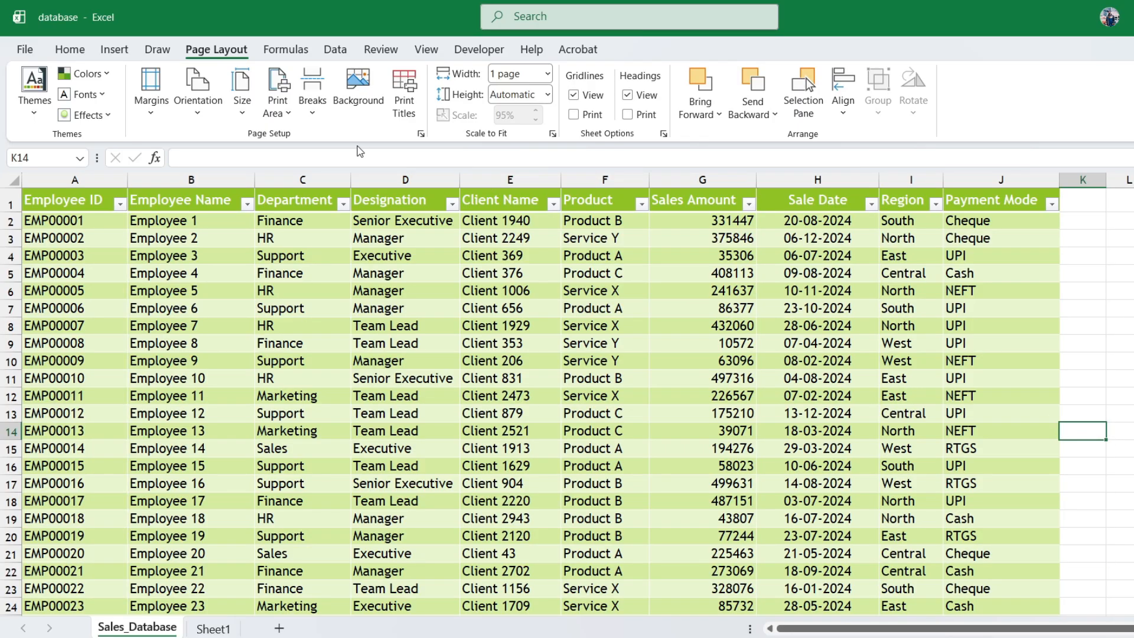
Insert a page break above row 15 from cell K15, so the first page ends with row 14
click(319, 120)
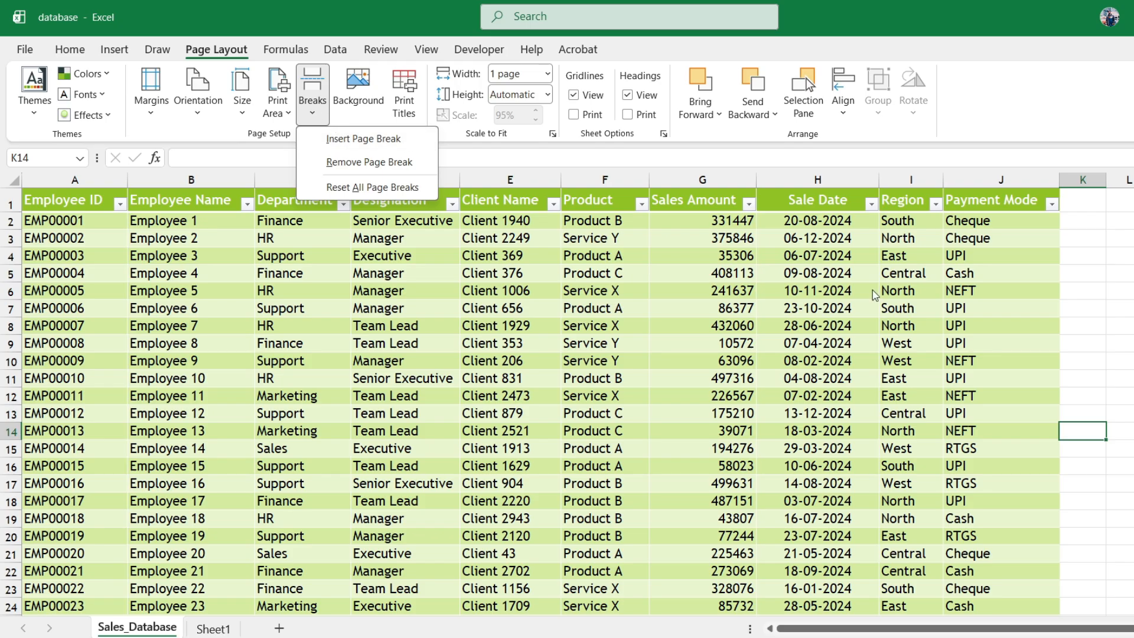
click(1058, 431)
drag(1001, 430, 48, 204)
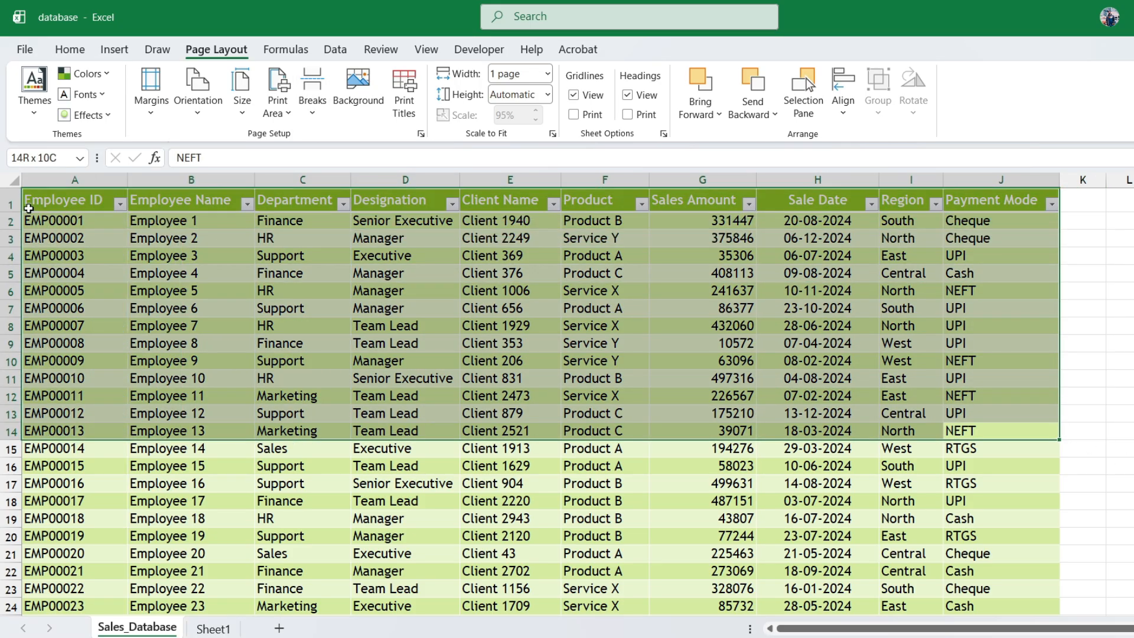
click(1094, 450)
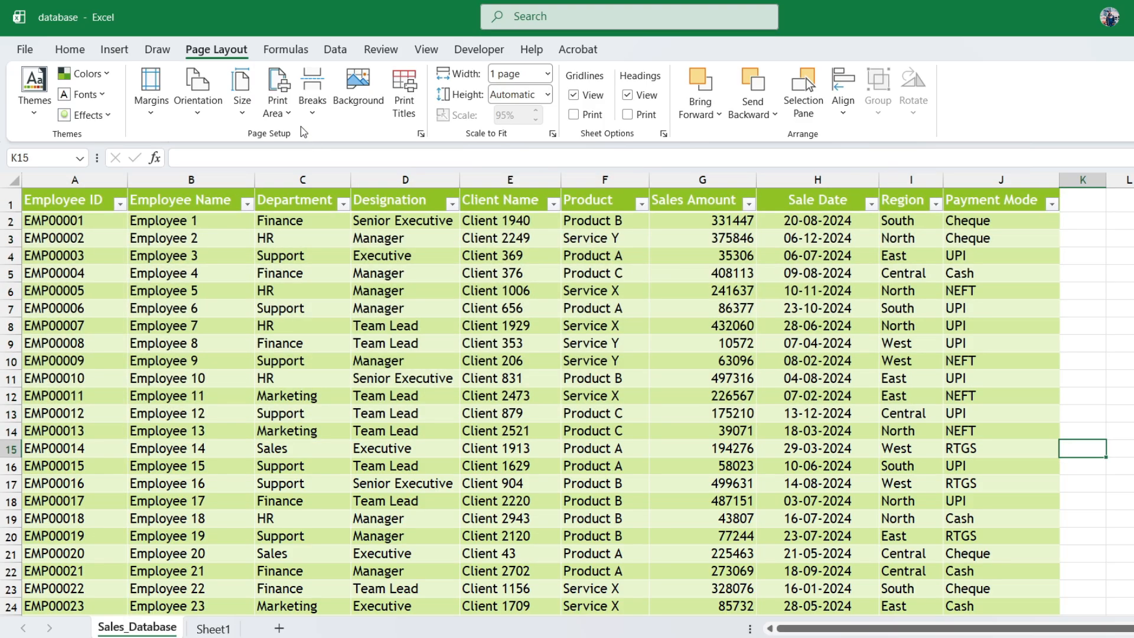
click(313, 111)
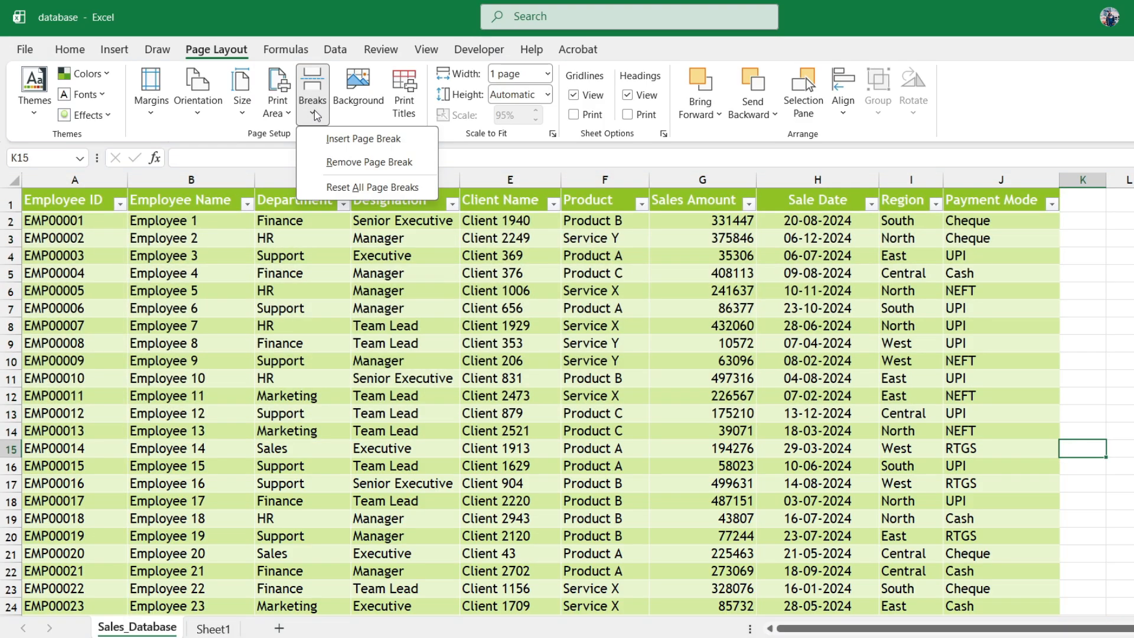
click(343, 139)
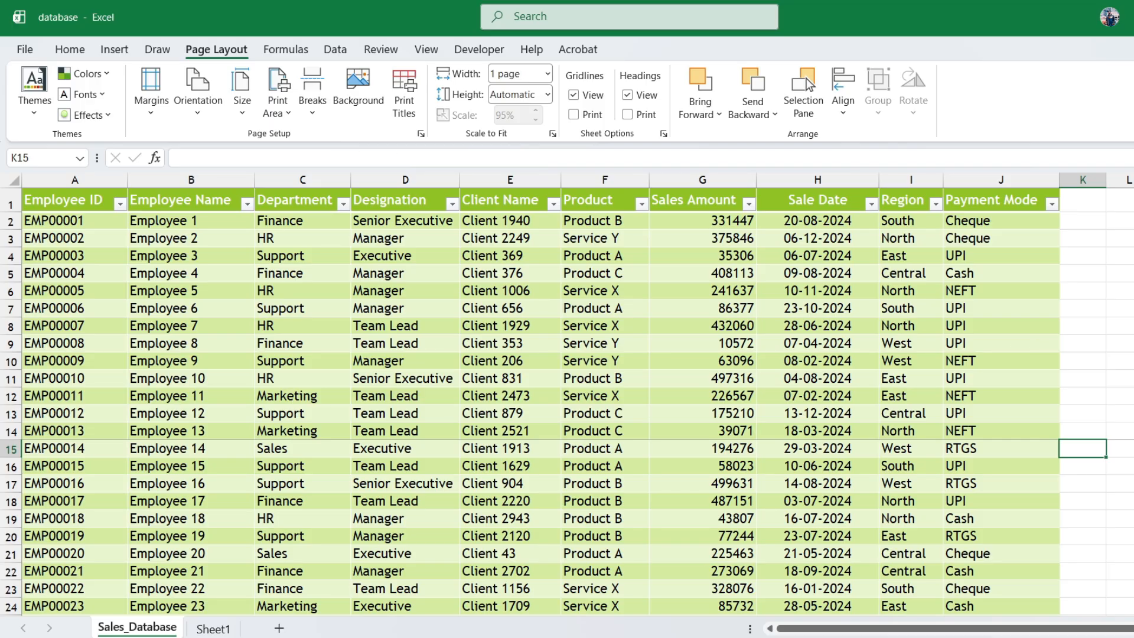
Insert a second page break above row 32 from cell K32, ending the second page at row 31
click(1100, 434)
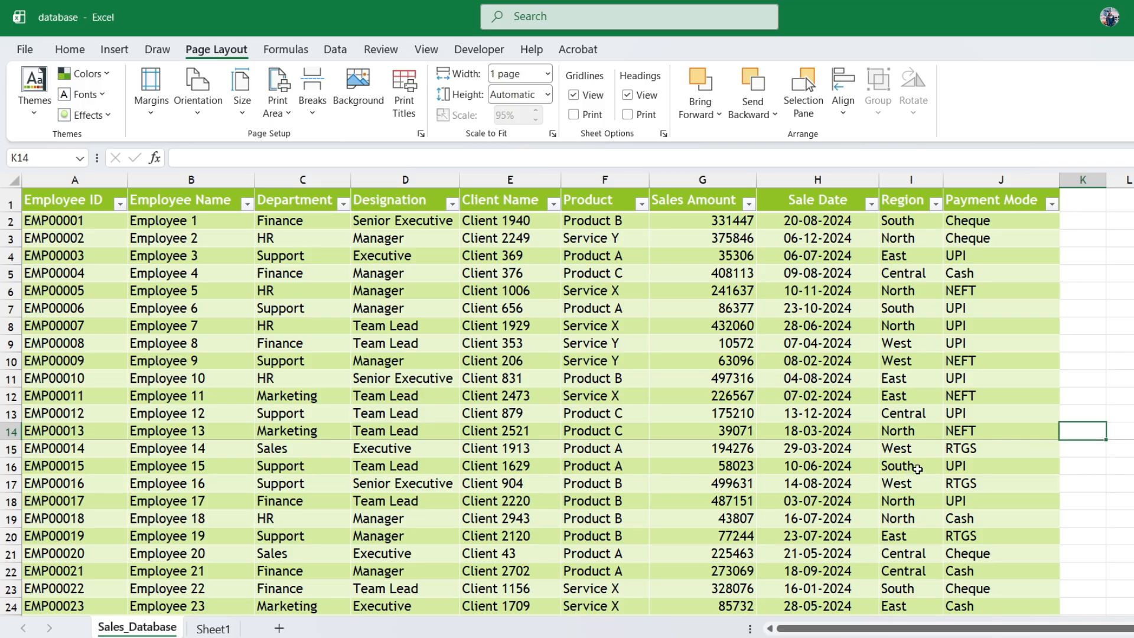
click(1028, 437)
click(1081, 436)
scroll(959, 372, down, 4)
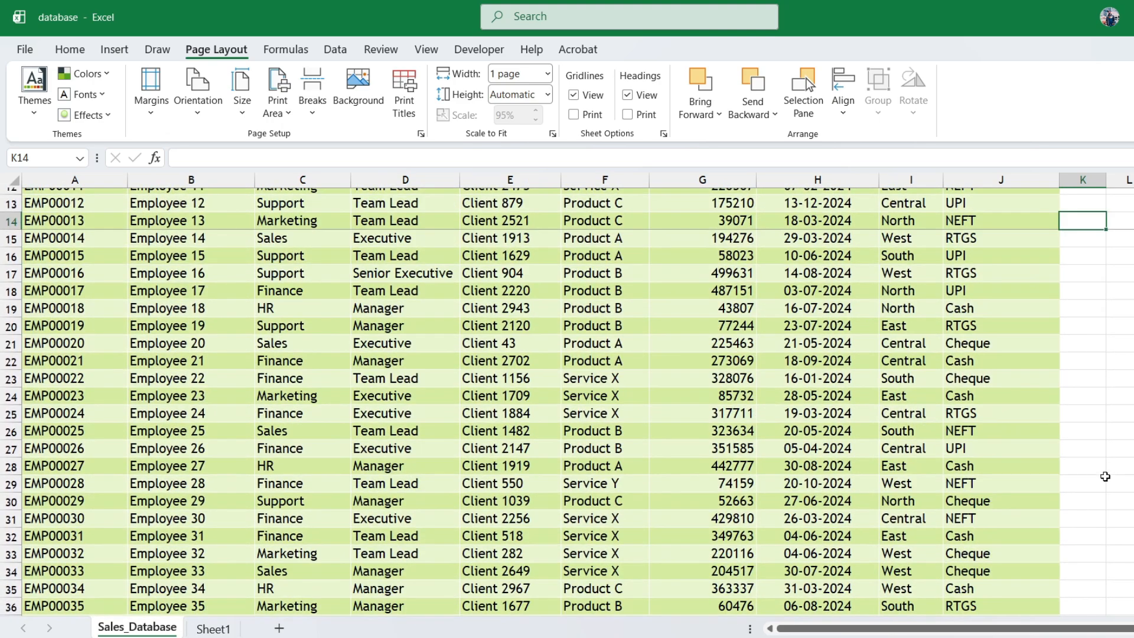
click(1078, 507)
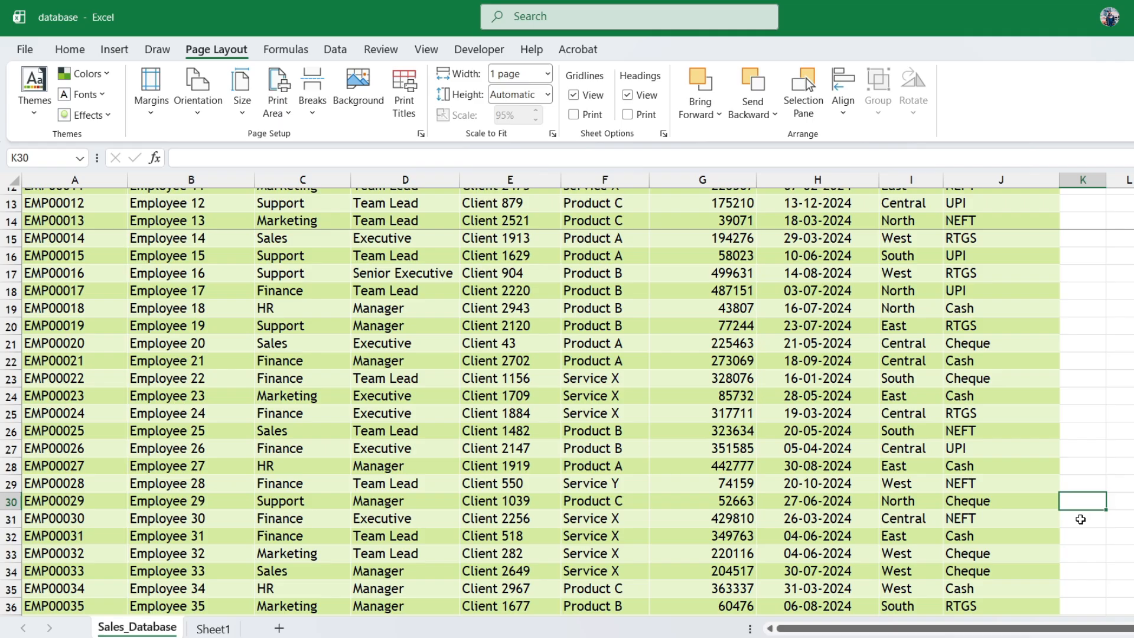
click(1082, 532)
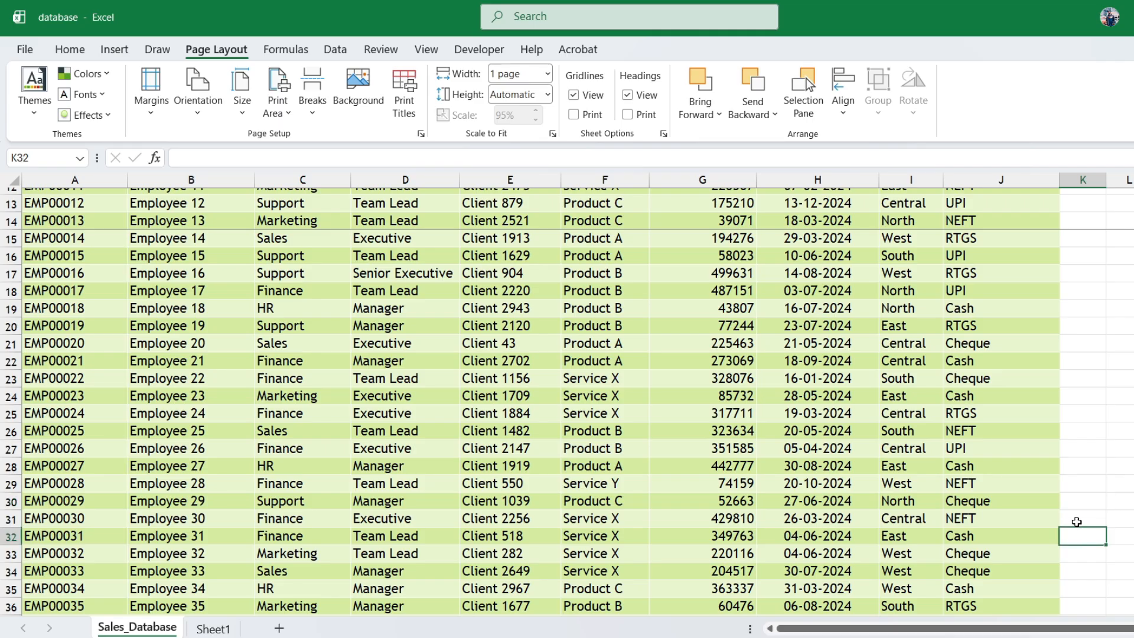
click(312, 106)
click(341, 140)
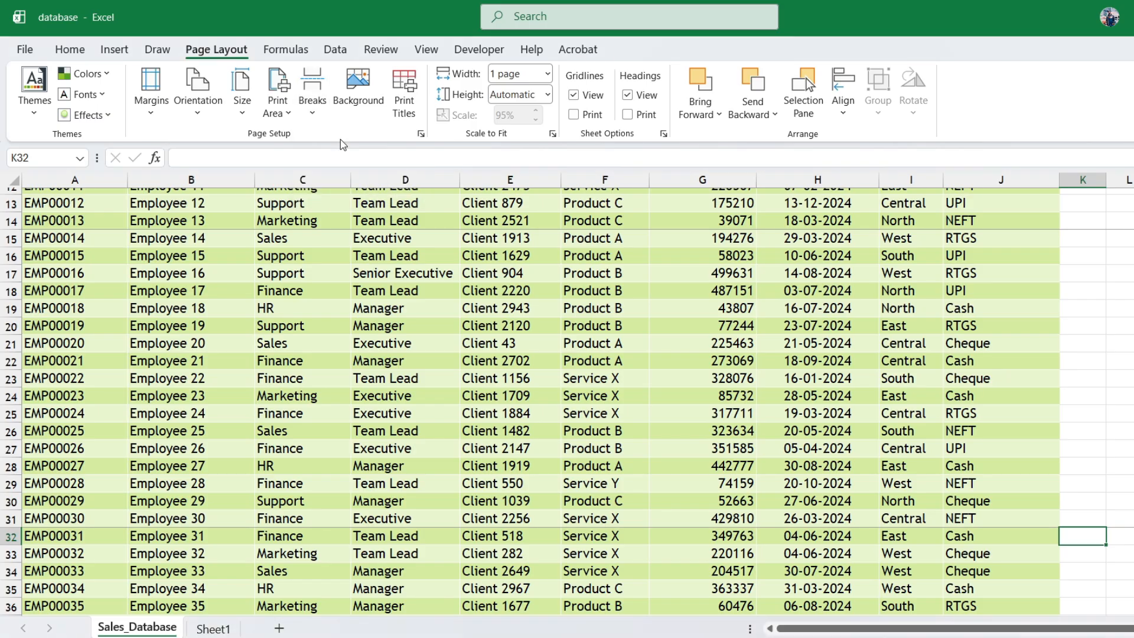
Review the page breaks above rows 15 and 32 on the sheet and in the print preview, and return to the sheet
scroll(1108, 410, up, 2)
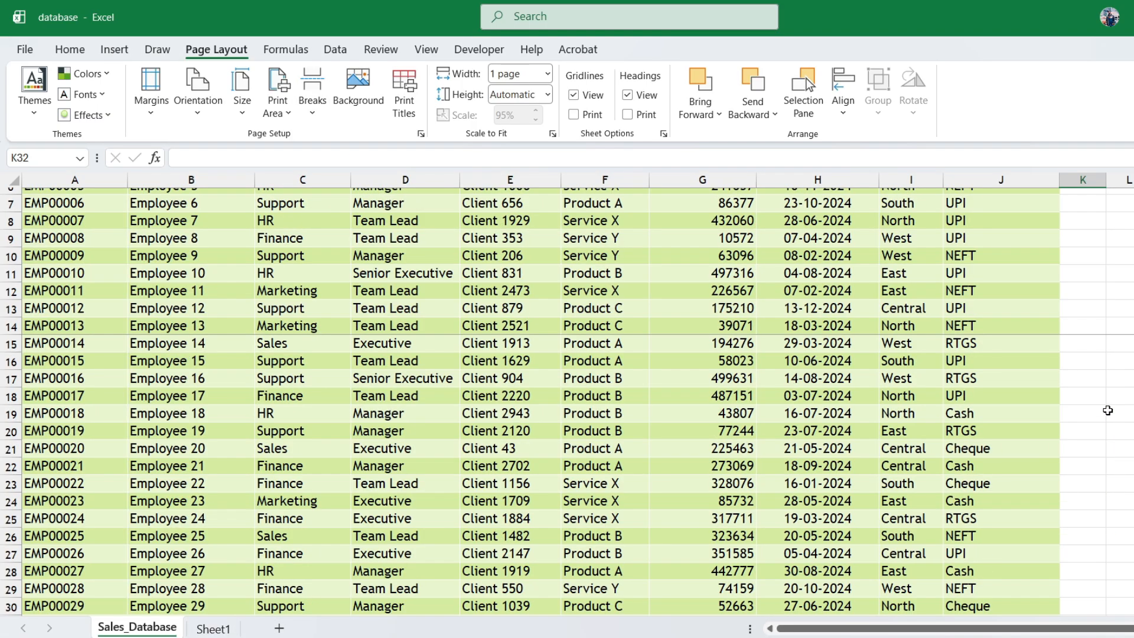
click(1079, 329)
scroll(1086, 410, down, 4)
click(1080, 427)
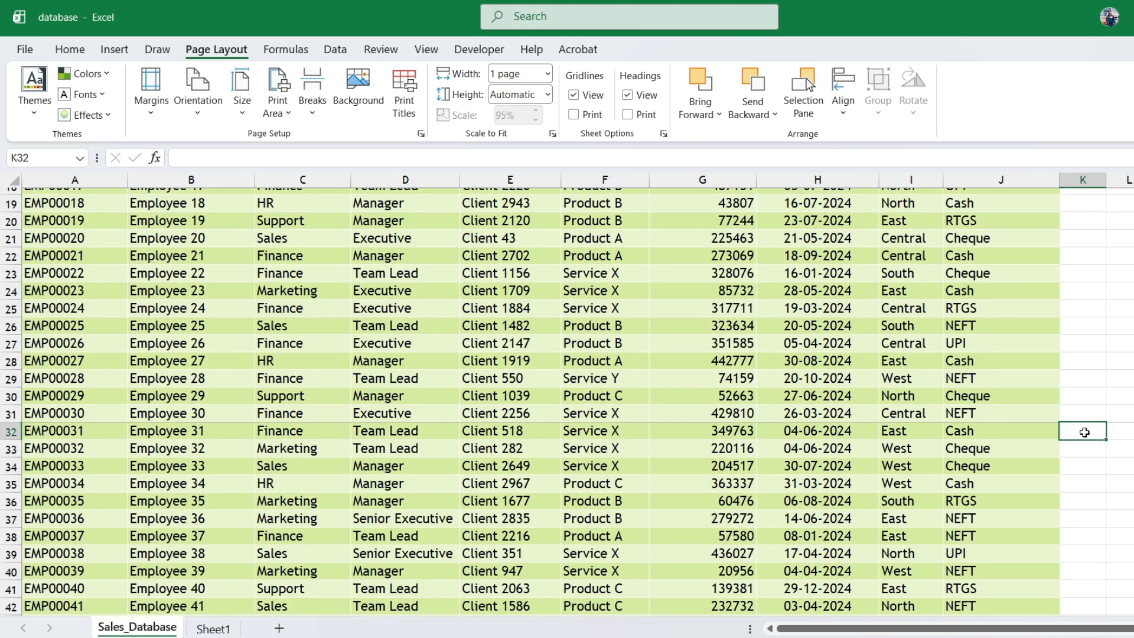
click(24, 52)
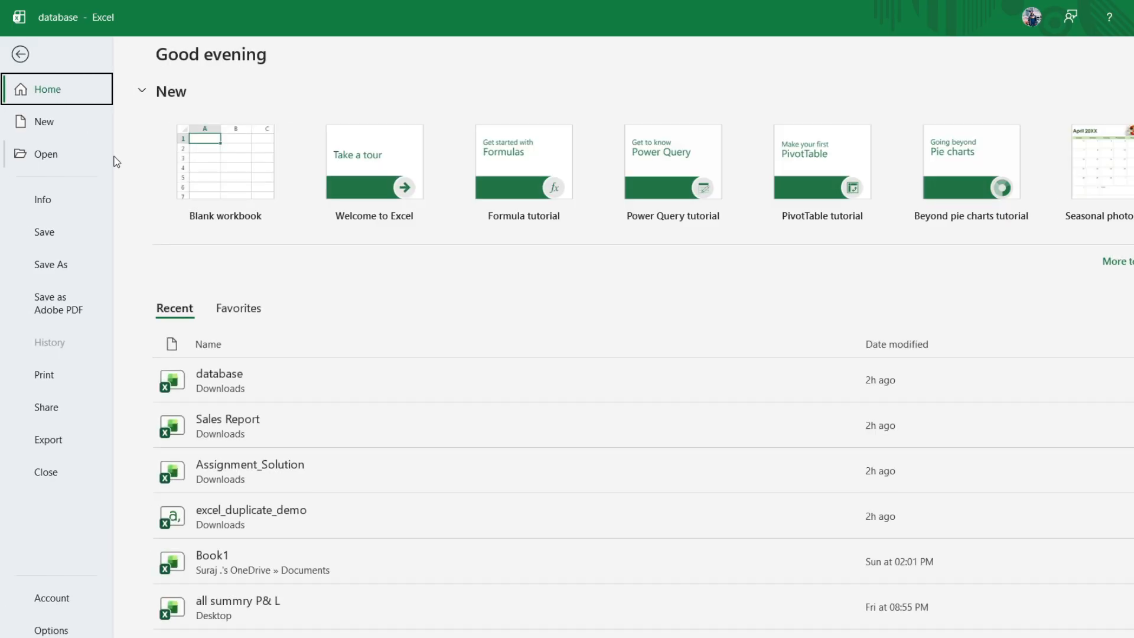
click(77, 374)
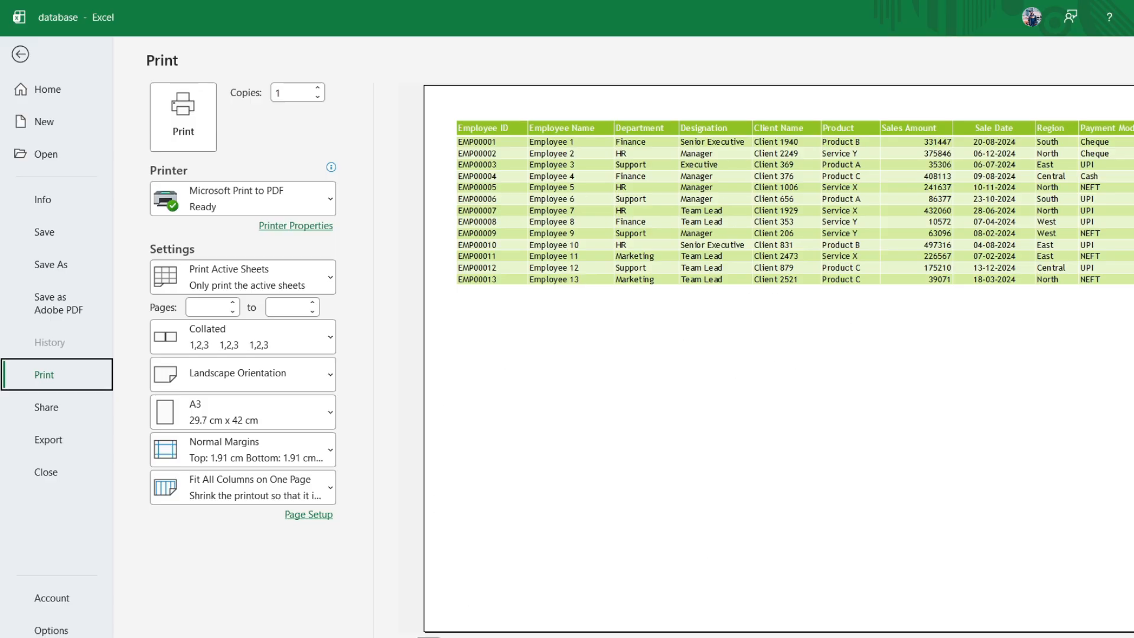
scroll(491, 566, down, 1)
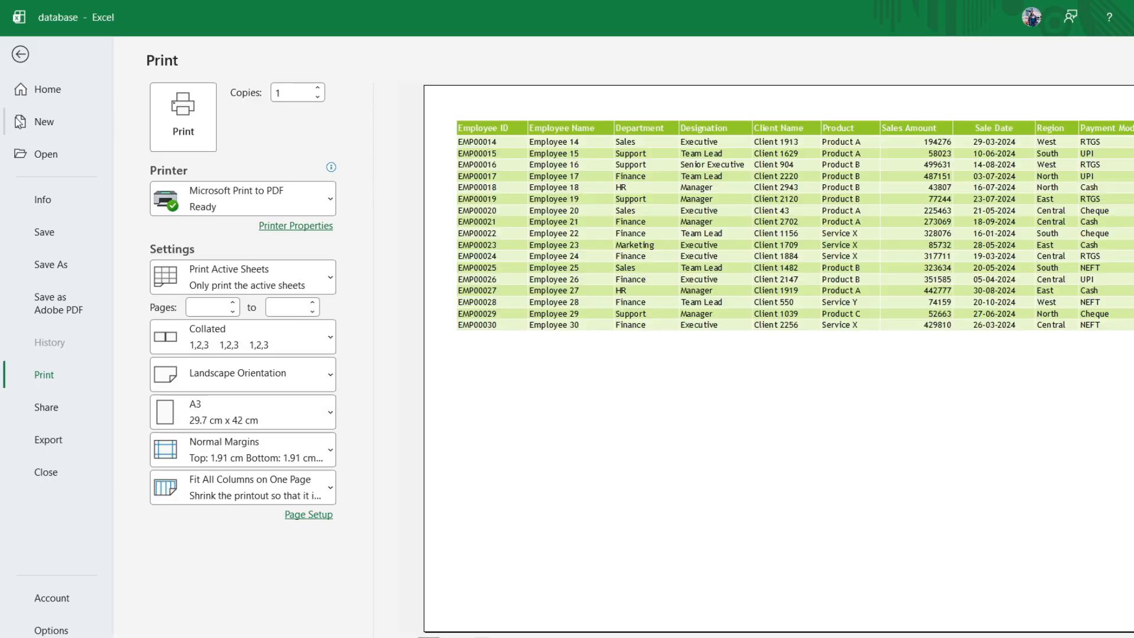
click(23, 53)
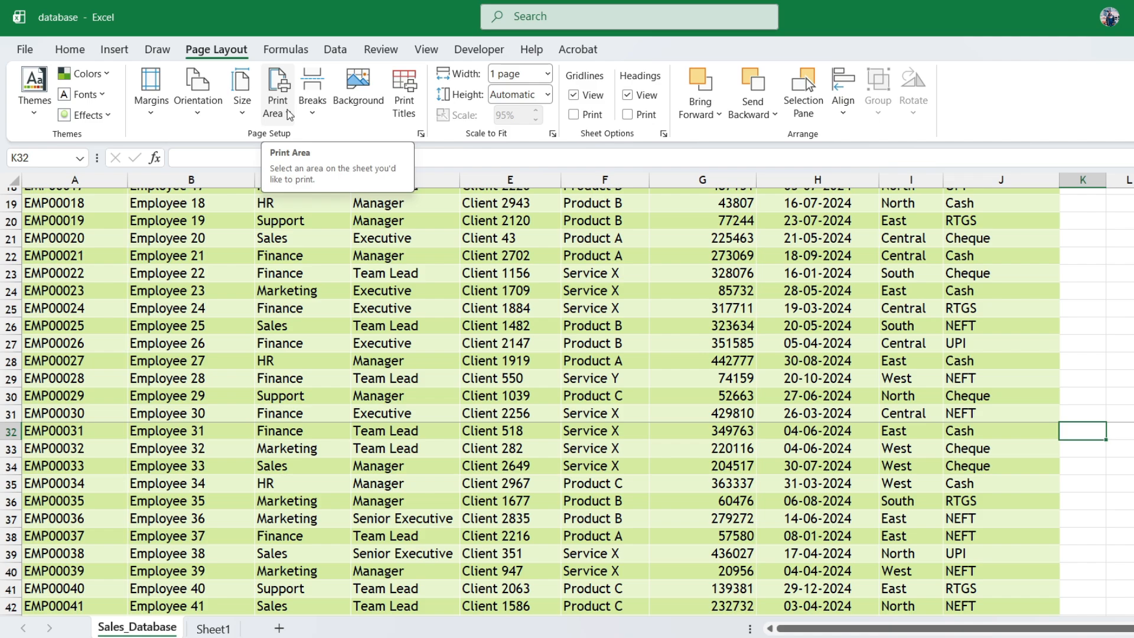
Reset all page breaks on the Sales_Database sheet
click(312, 106)
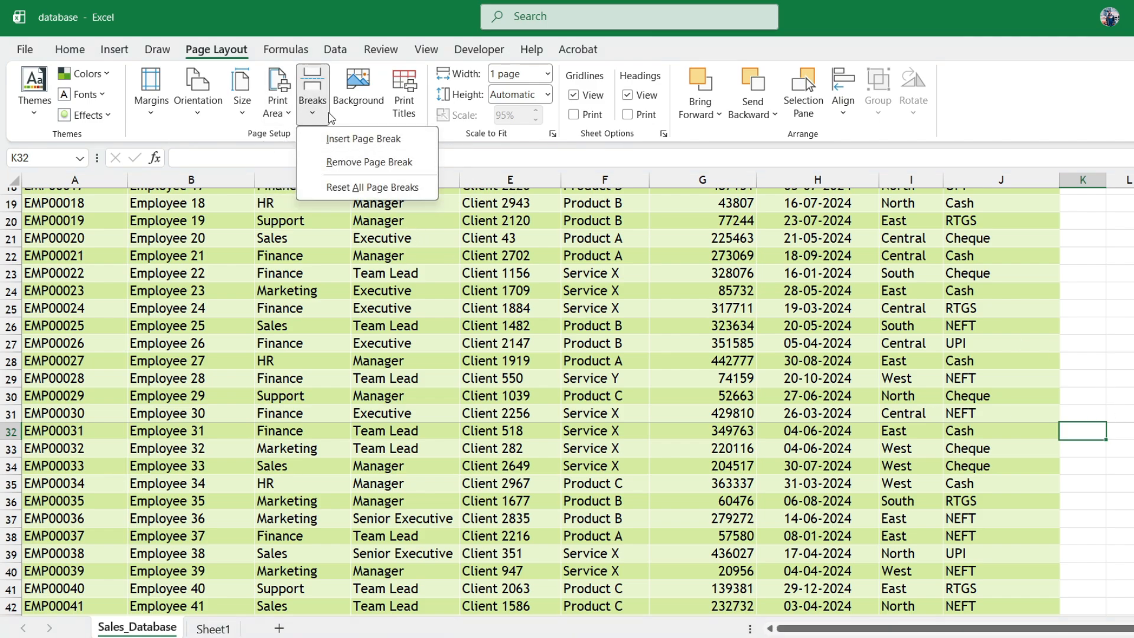
scroll(998, 419, down, 4)
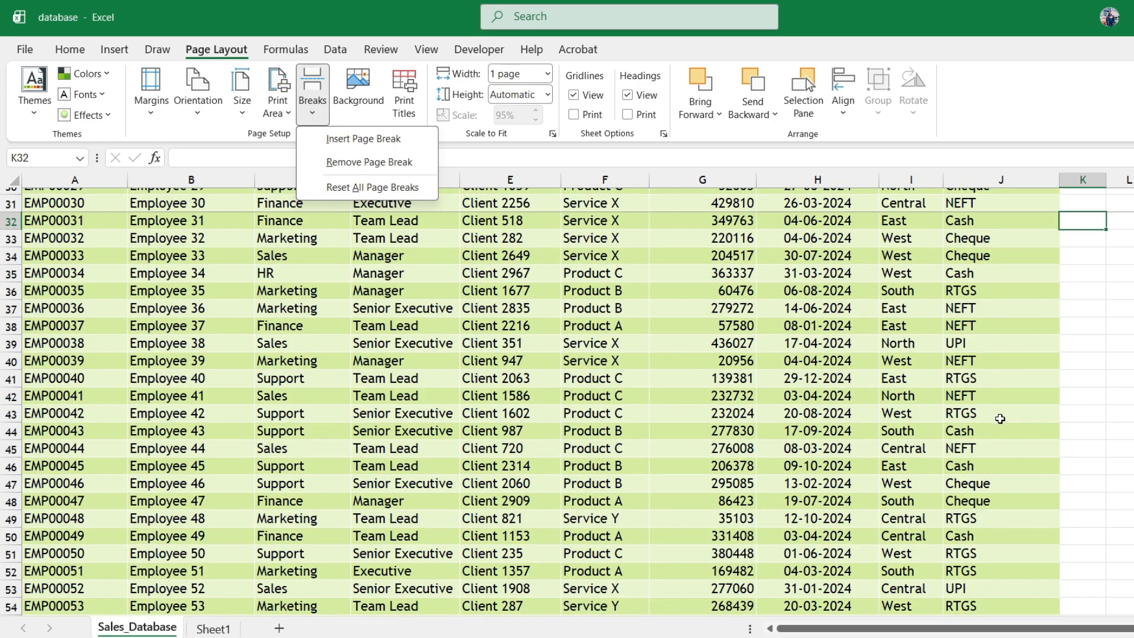
scroll(1005, 421, up, 5)
scroll(1019, 425, up, 4)
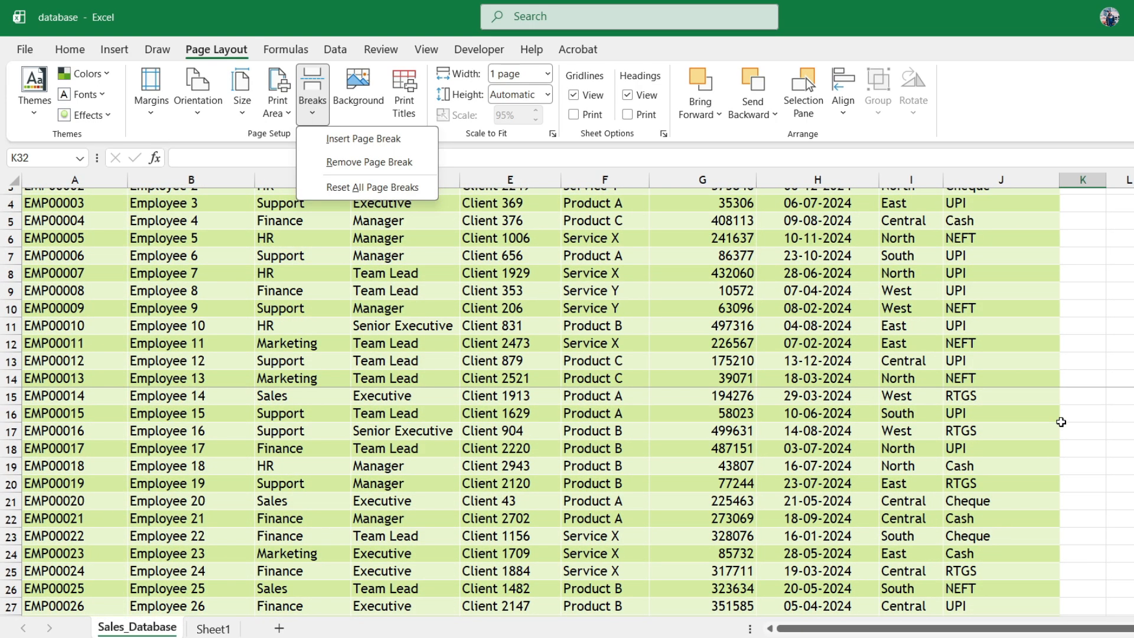
click(350, 187)
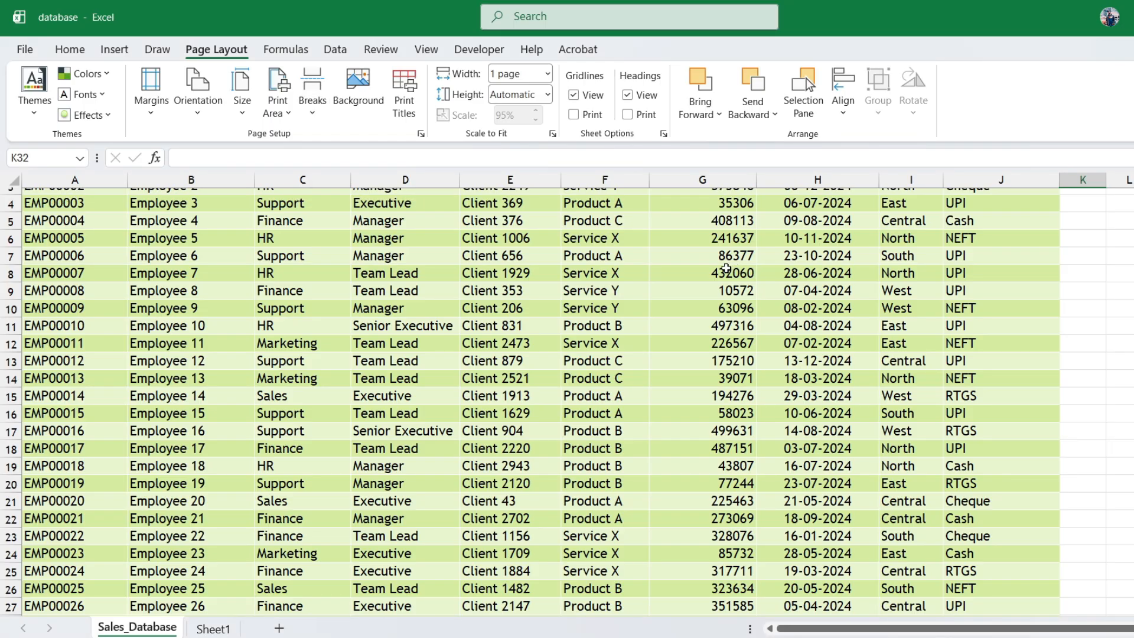
Check the first printed page in the print preview without manual page breaks, and return to the sheet
scroll(733, 266, up, 1)
click(24, 49)
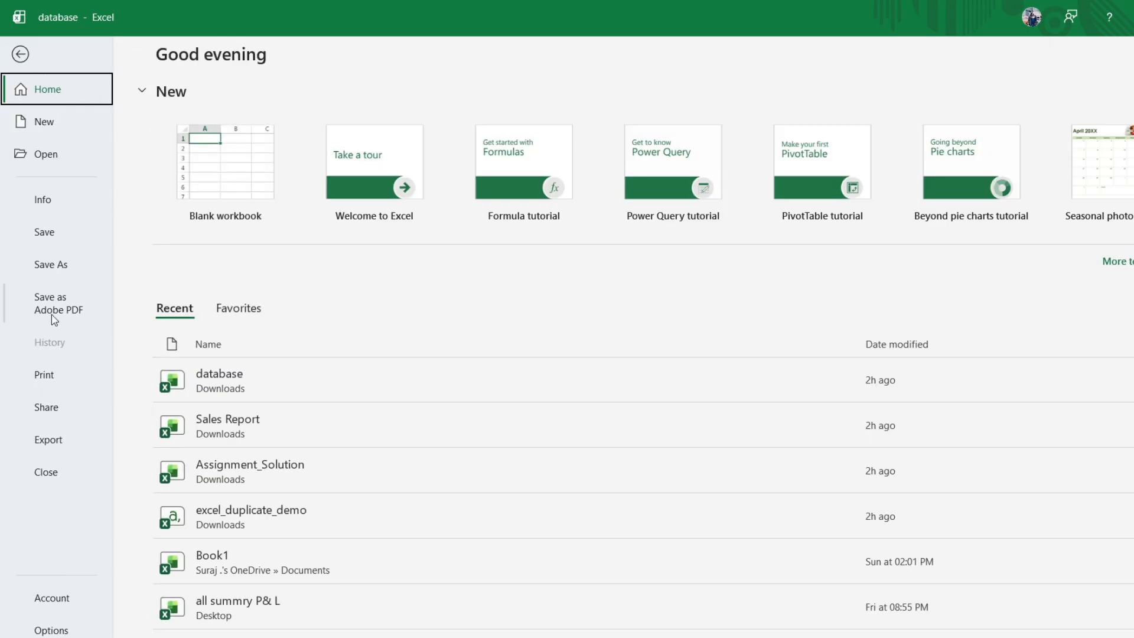
click(44, 375)
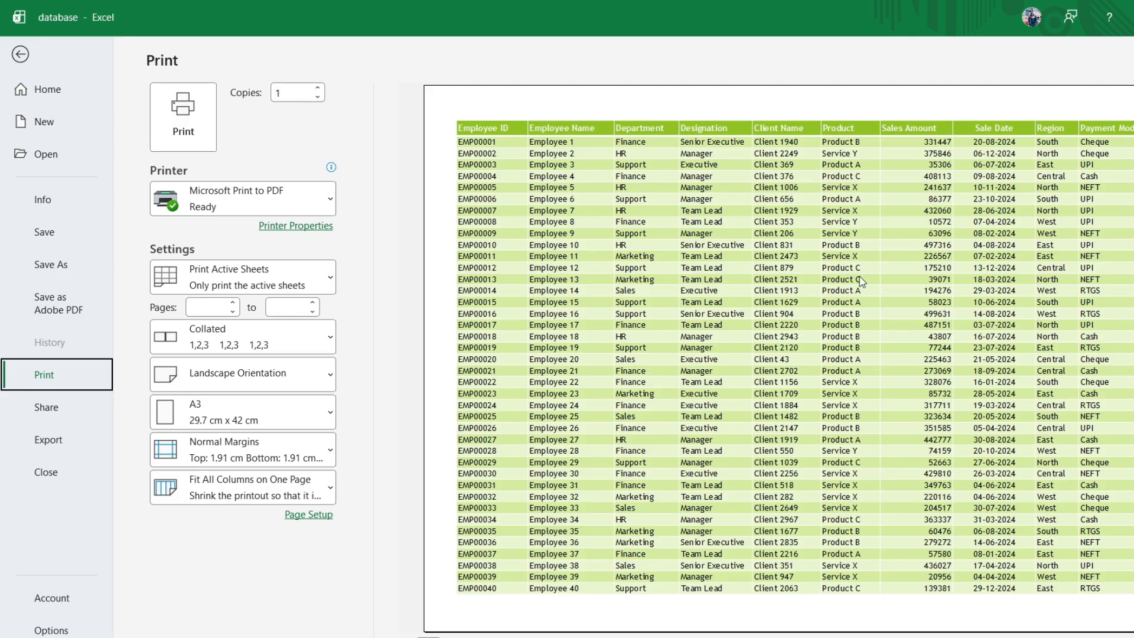
click(20, 54)
Clear the rows to repeat at top in the sheet's print titles and apply the change
click(270, 274)
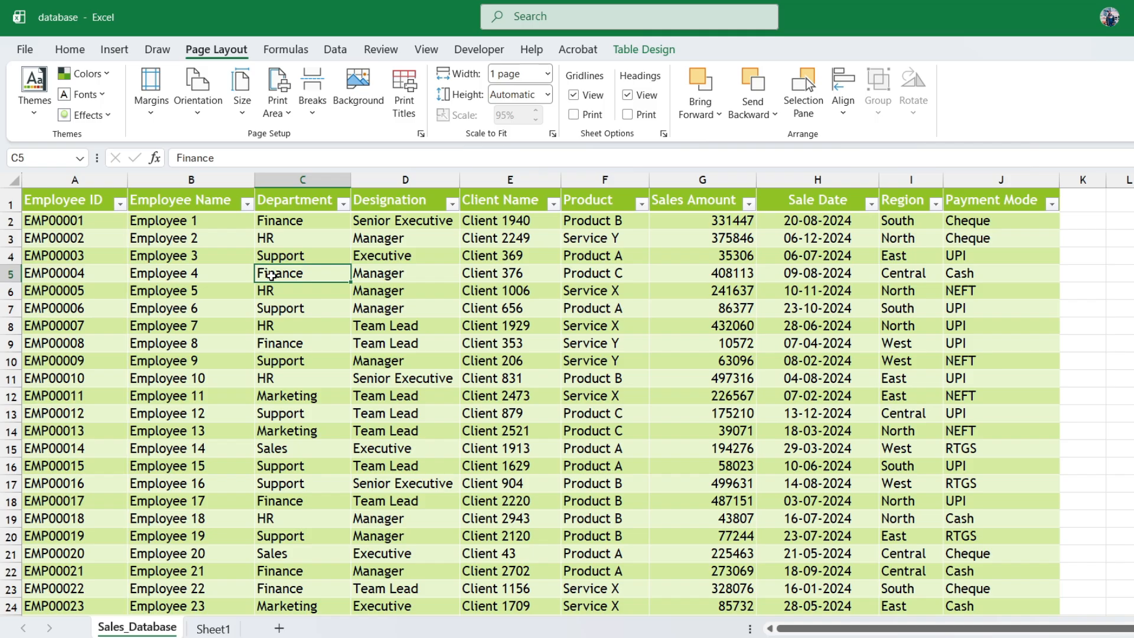
click(405, 100)
click(532, 268)
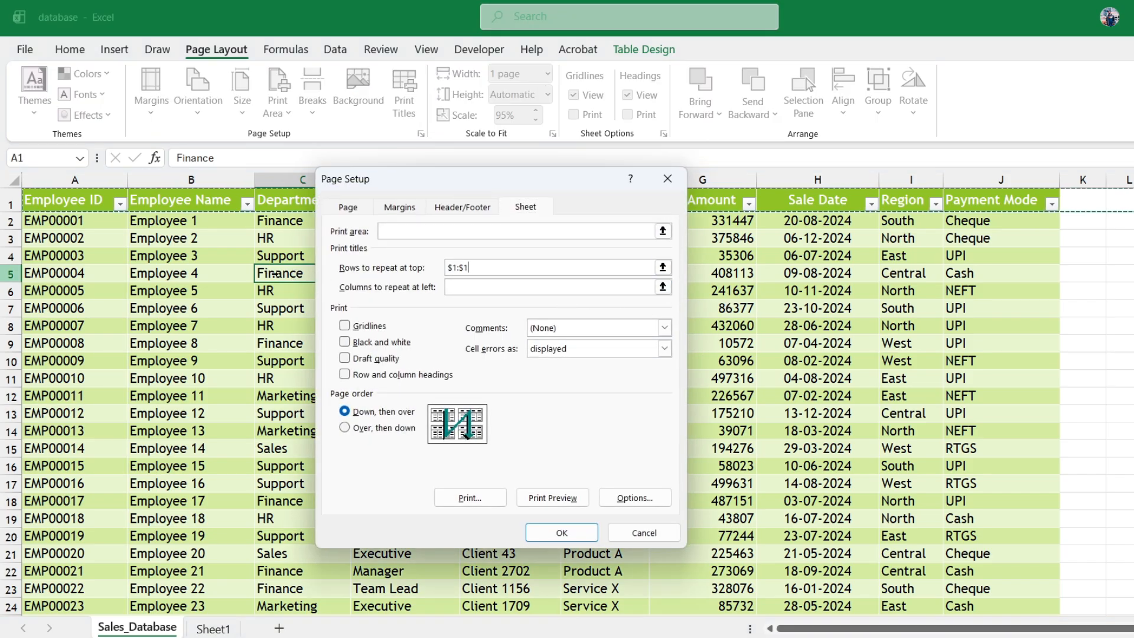
drag(650, 268, 334, 249)
key(BackSpace)
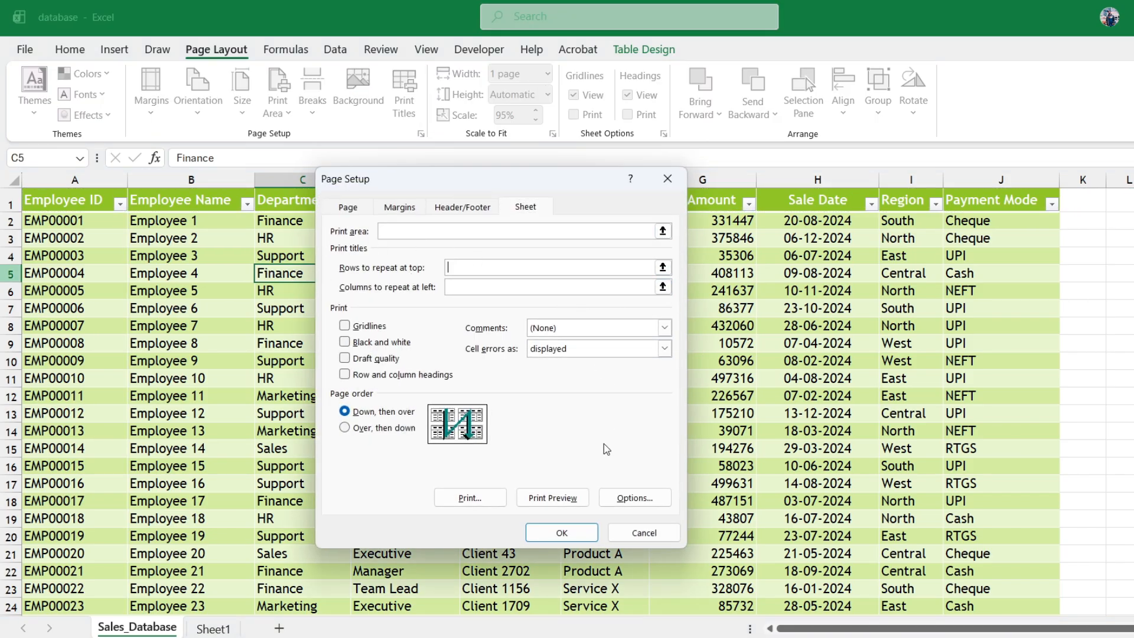
click(561, 532)
Compare the first and second pages in the print preview without repeated header rows, and return to the sheet
click(727, 427)
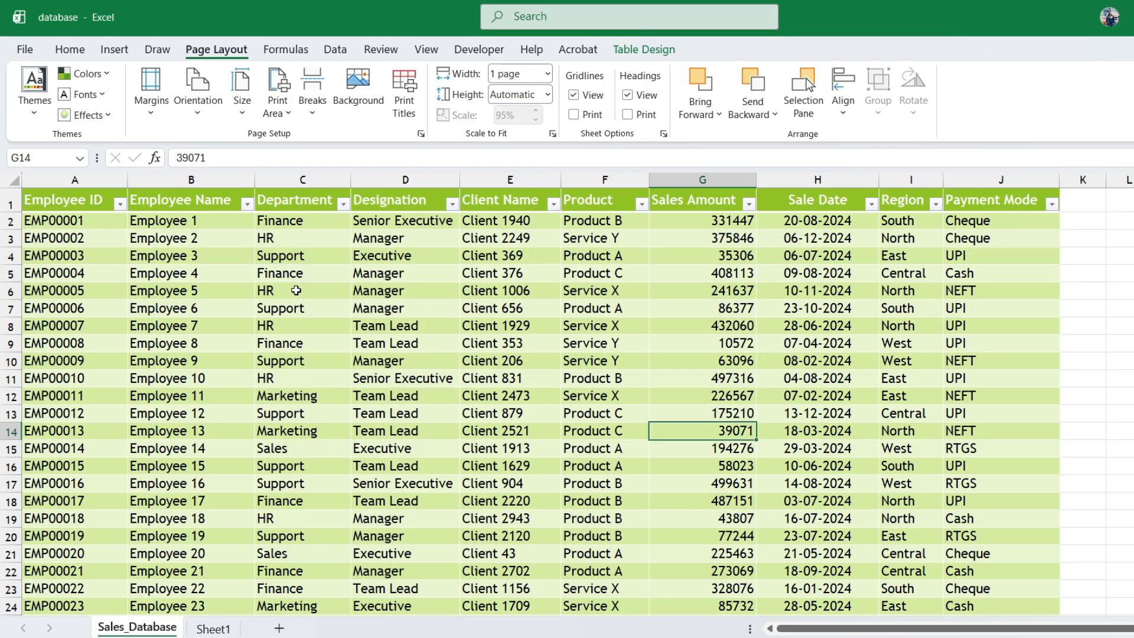
key(ctrl+p)
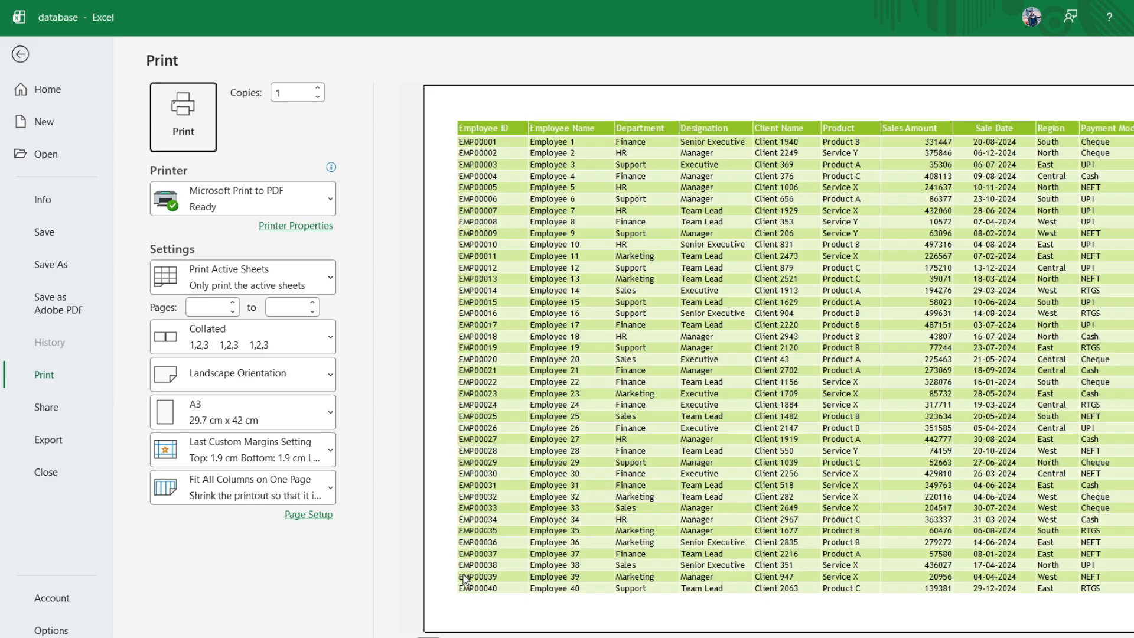
scroll(500, 389, down, 1)
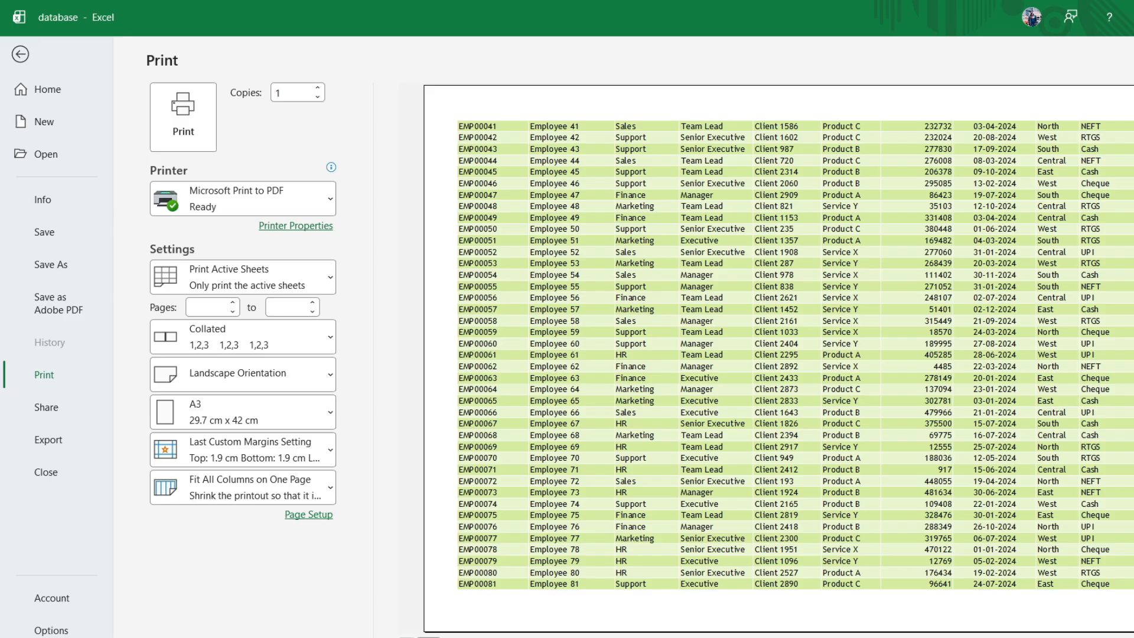
scroll(487, 577, up, 1)
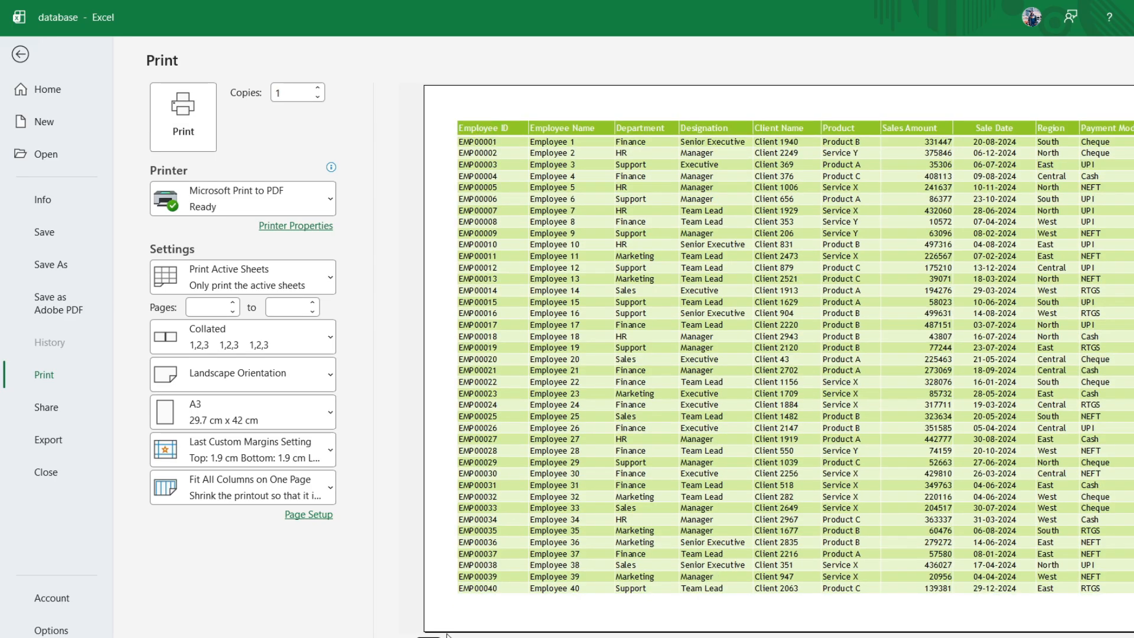
scroll(796, 357, down, 1)
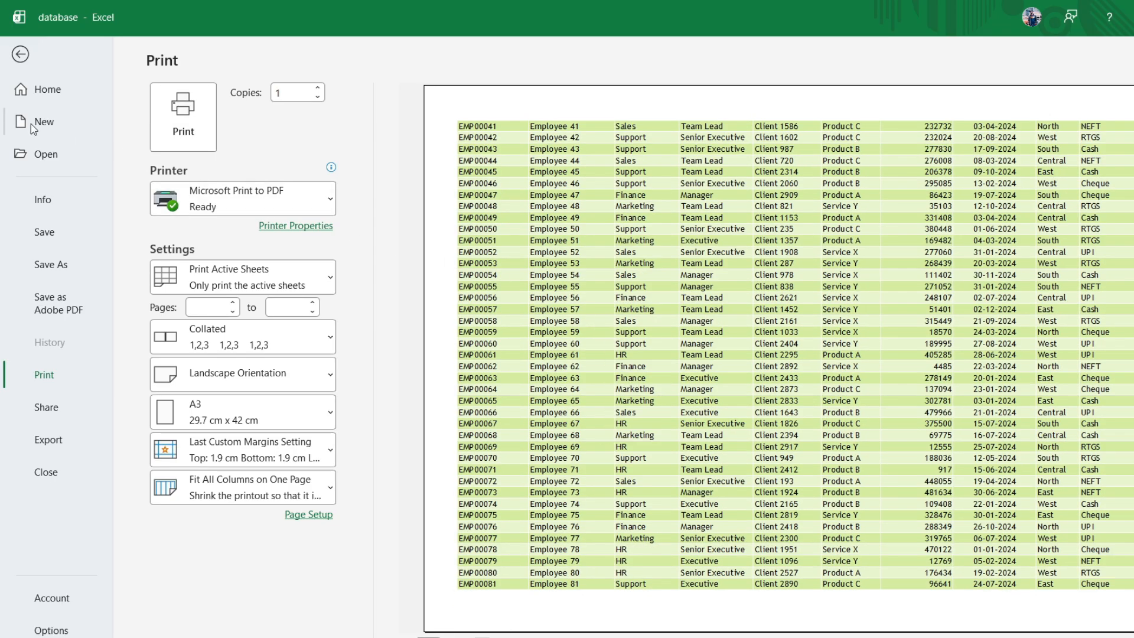
click(18, 56)
Set row 1 ($1:$1) as the row to repeat at the top of every printed page
click(335, 271)
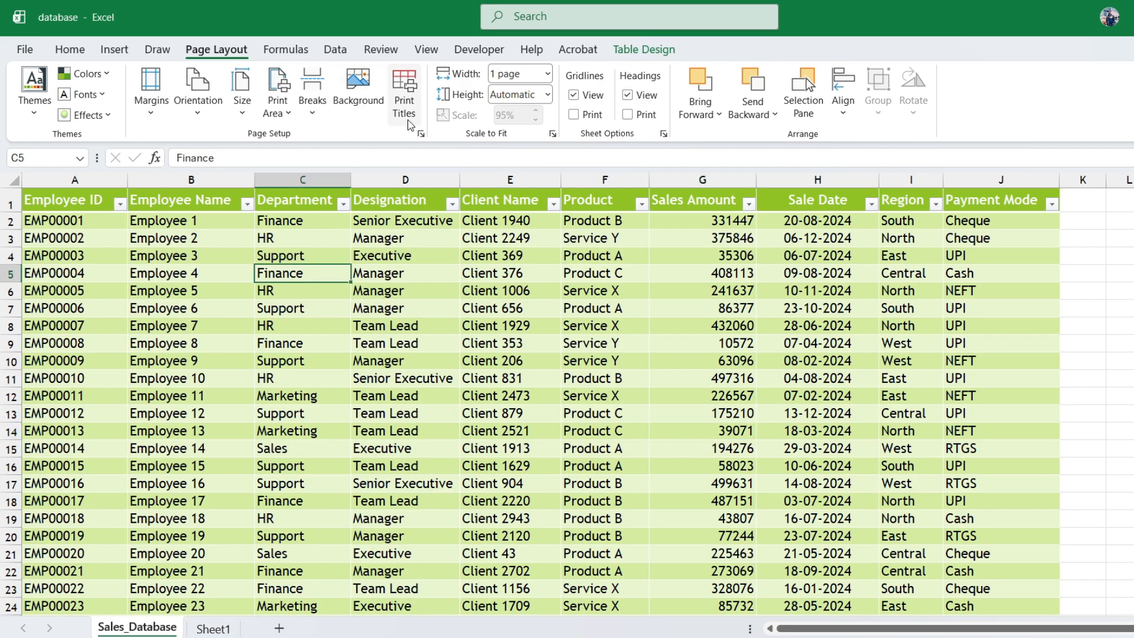
click(410, 87)
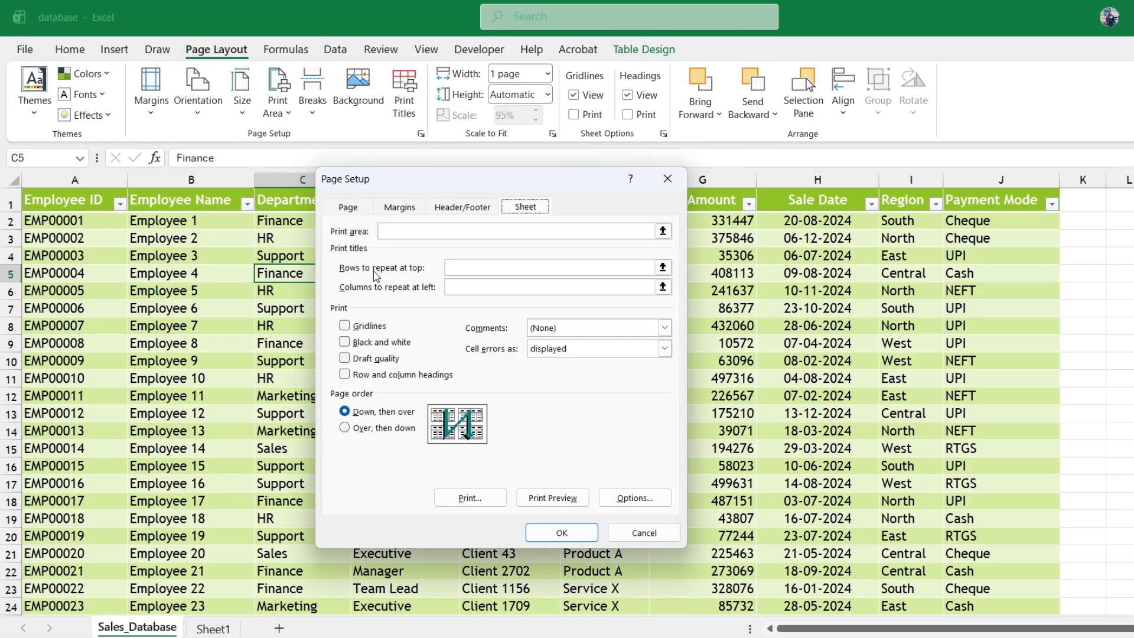
click(482, 267)
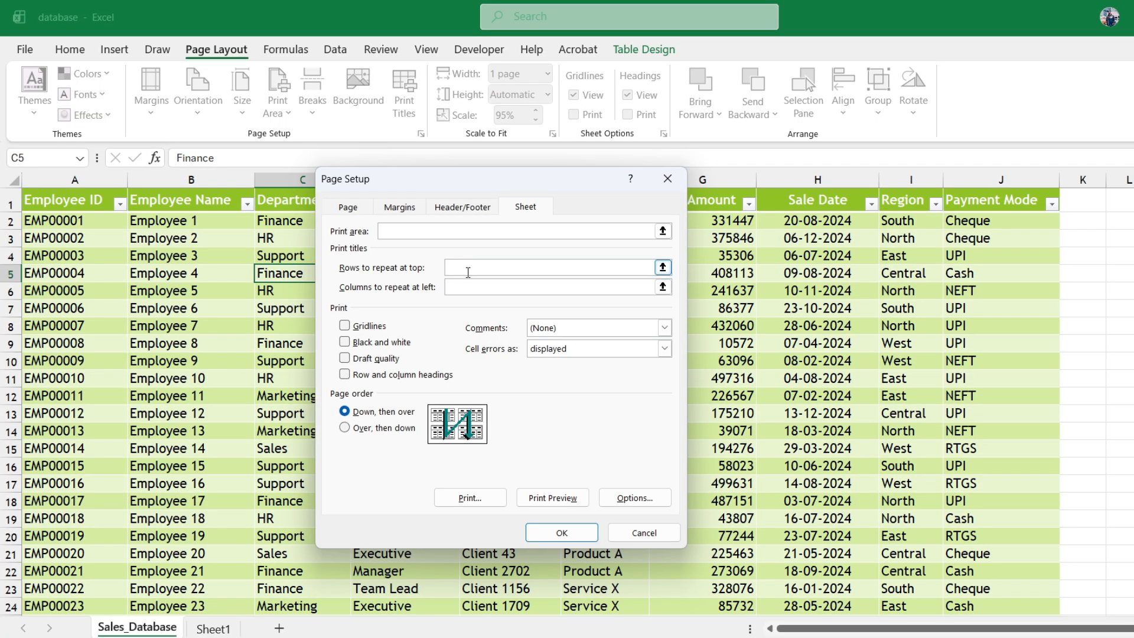
click(5, 201)
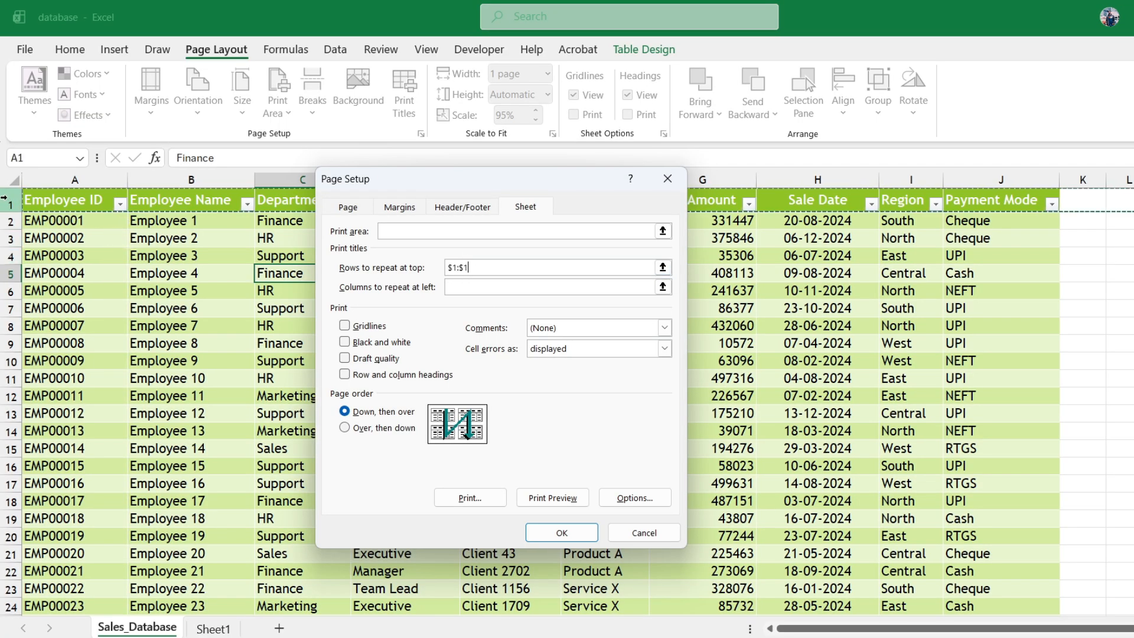
click(563, 531)
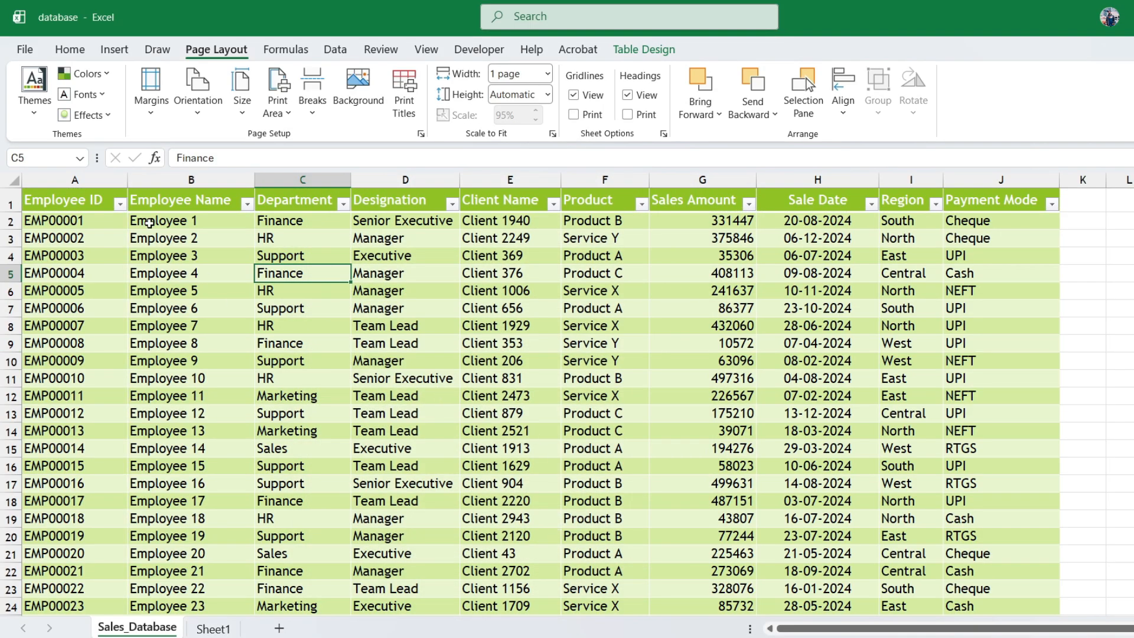
Page through the print preview to check the header row on each page, and return to the sheet
click(24, 49)
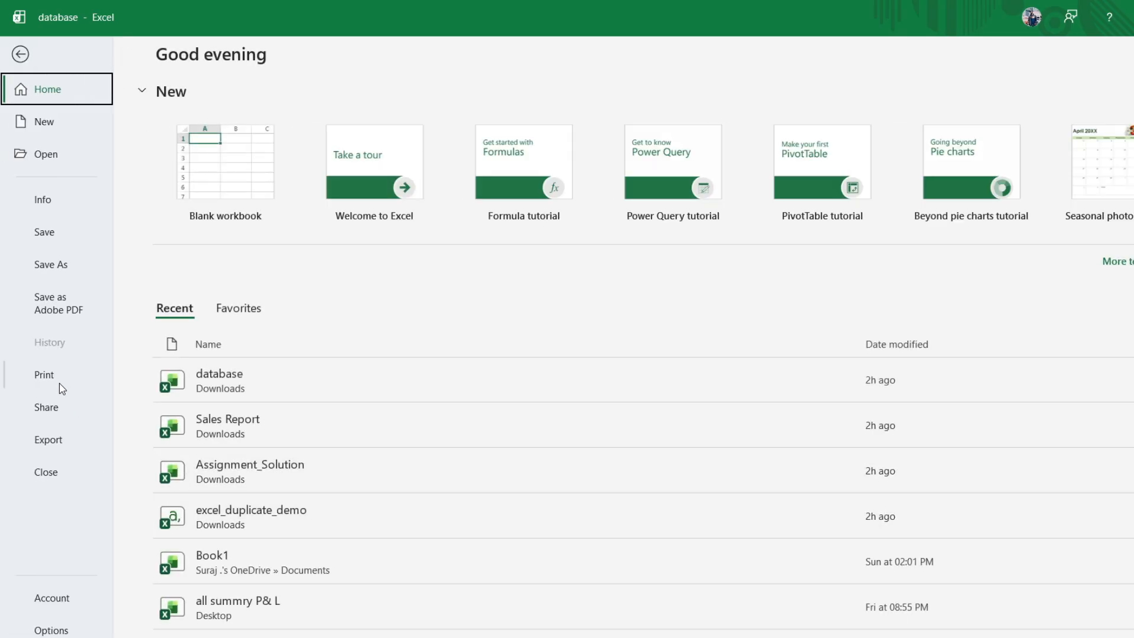
click(47, 376)
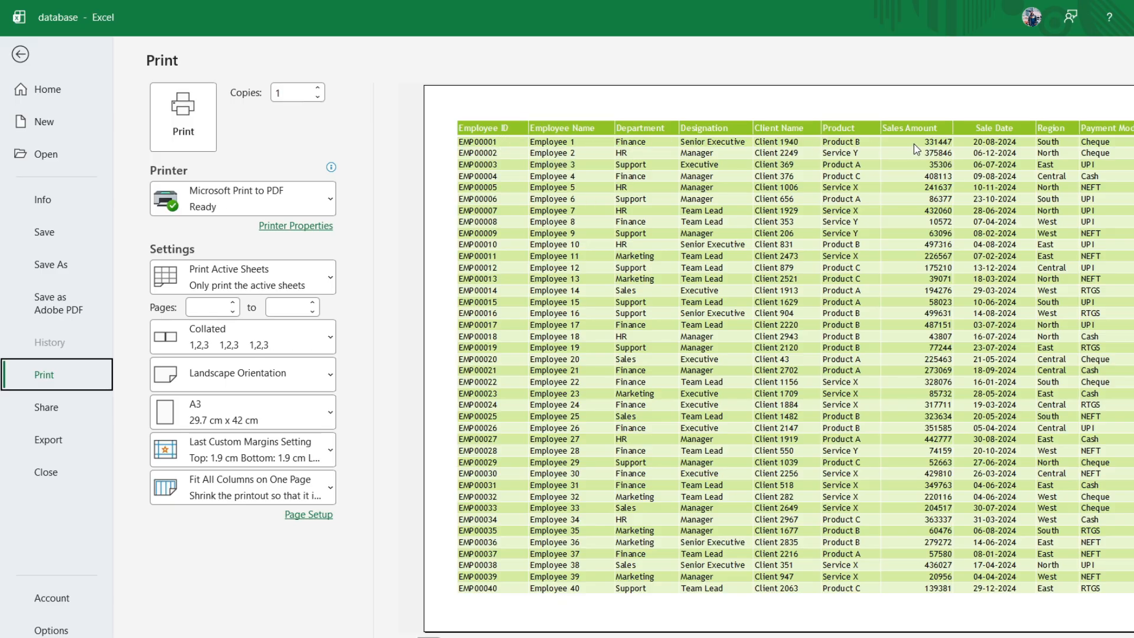
click(482, 637)
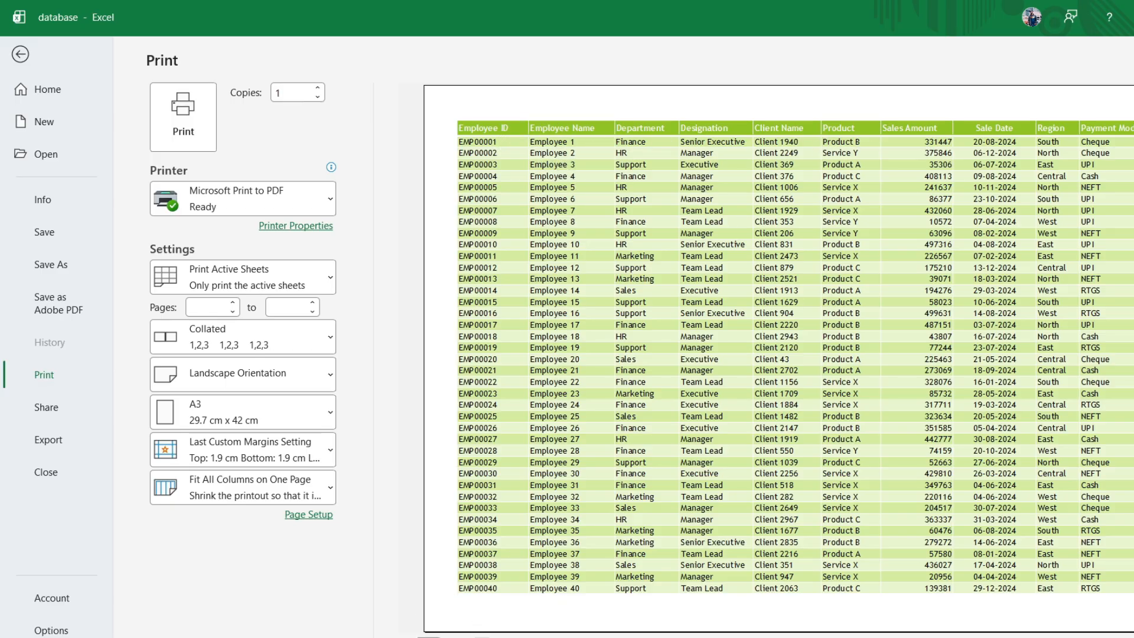
click(482, 637)
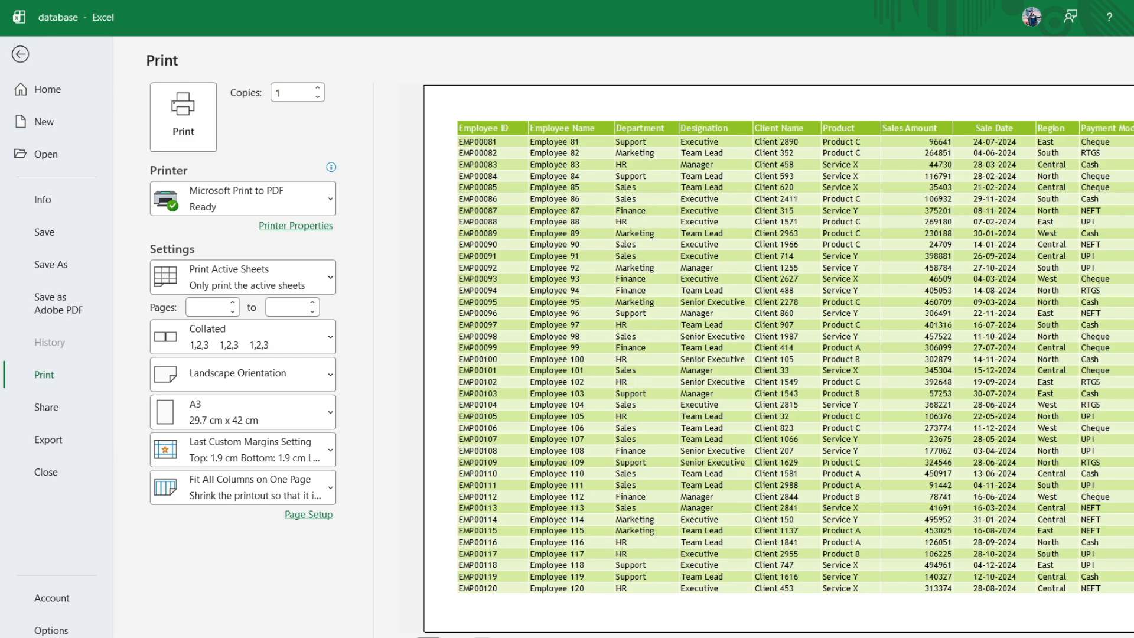
click(482, 637)
click(482, 637)
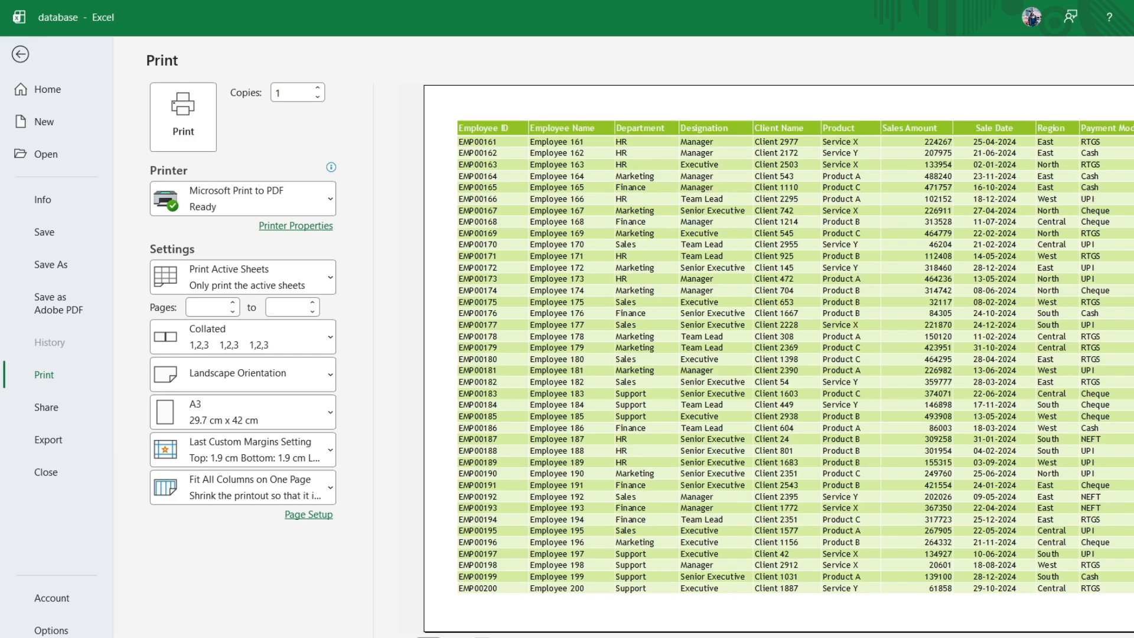
click(482, 637)
click(482, 637)
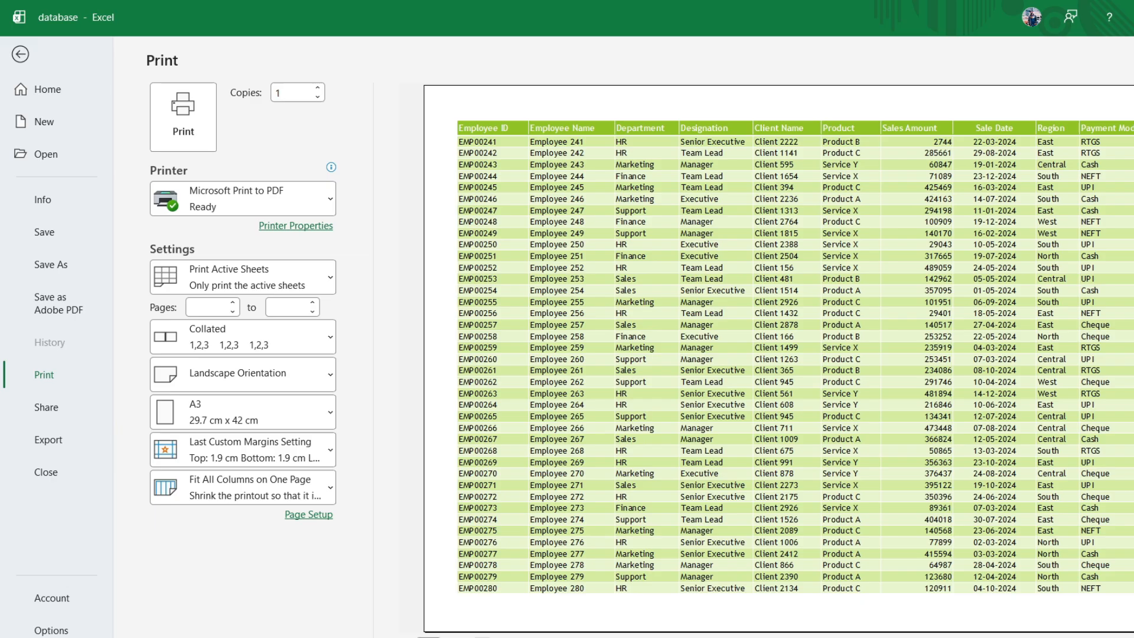
click(483, 637)
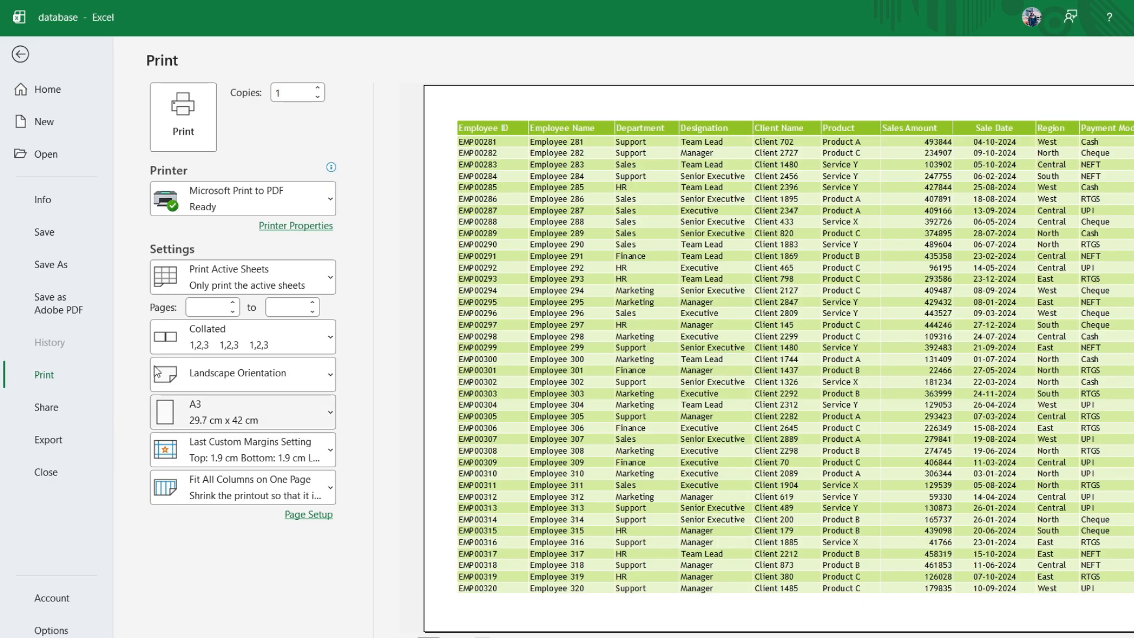
click(20, 53)
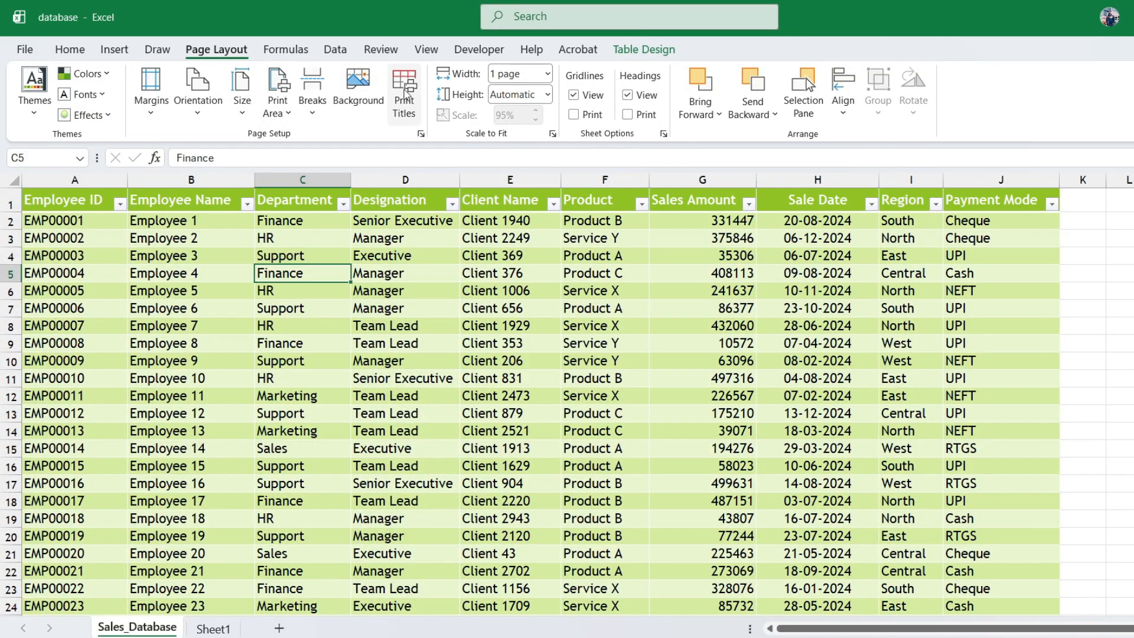
click(475, 293)
click(497, 273)
click(500, 326)
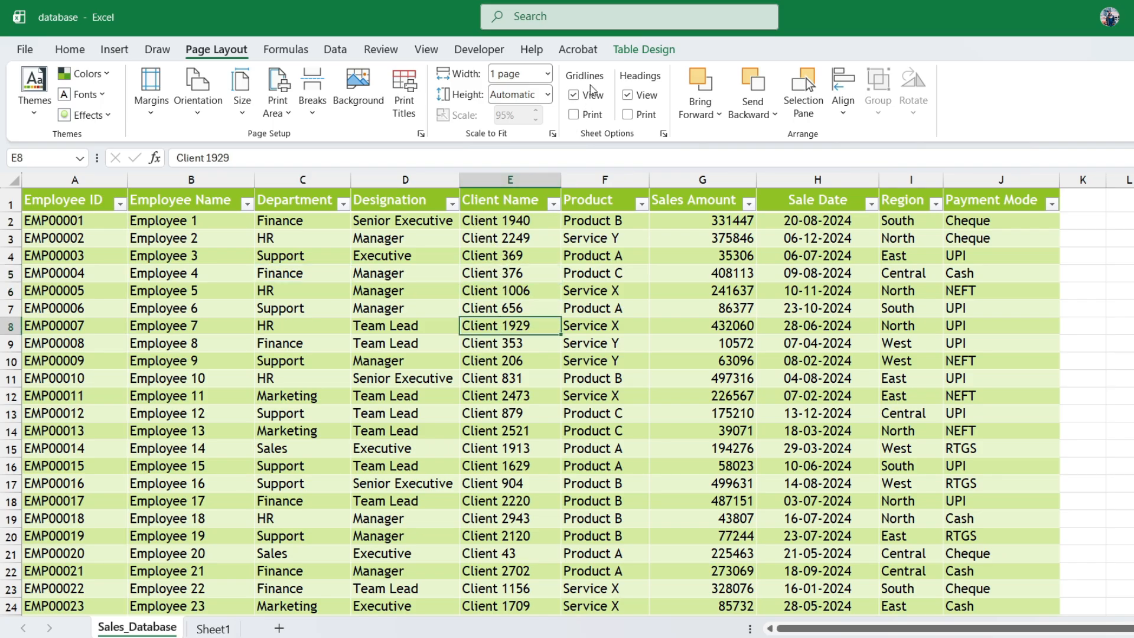
click(614, 408)
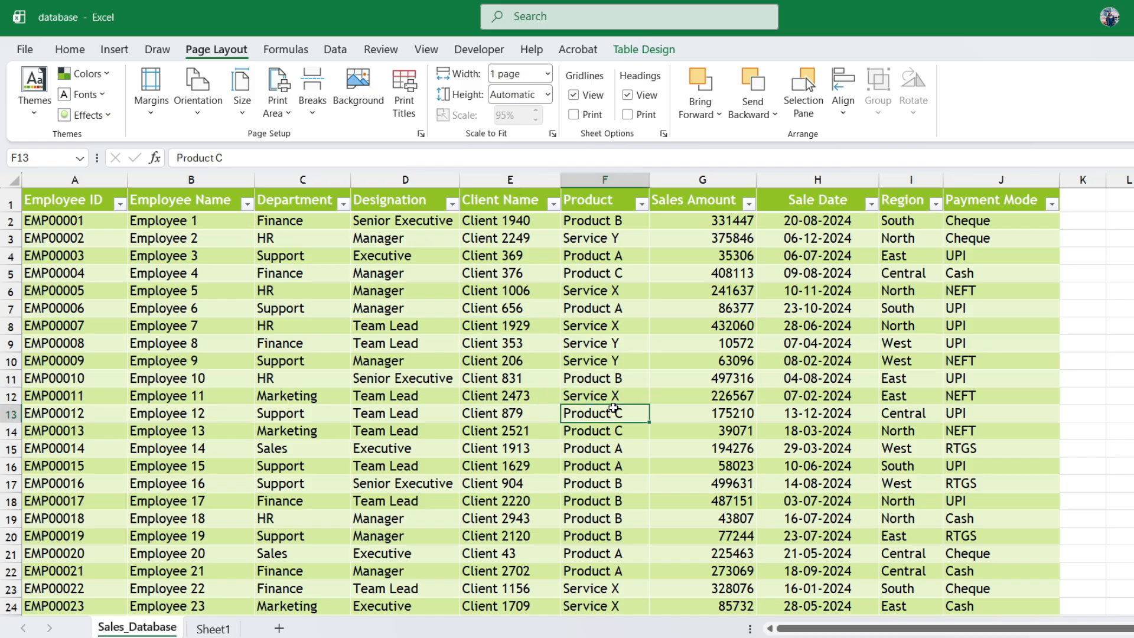
click(570, 366)
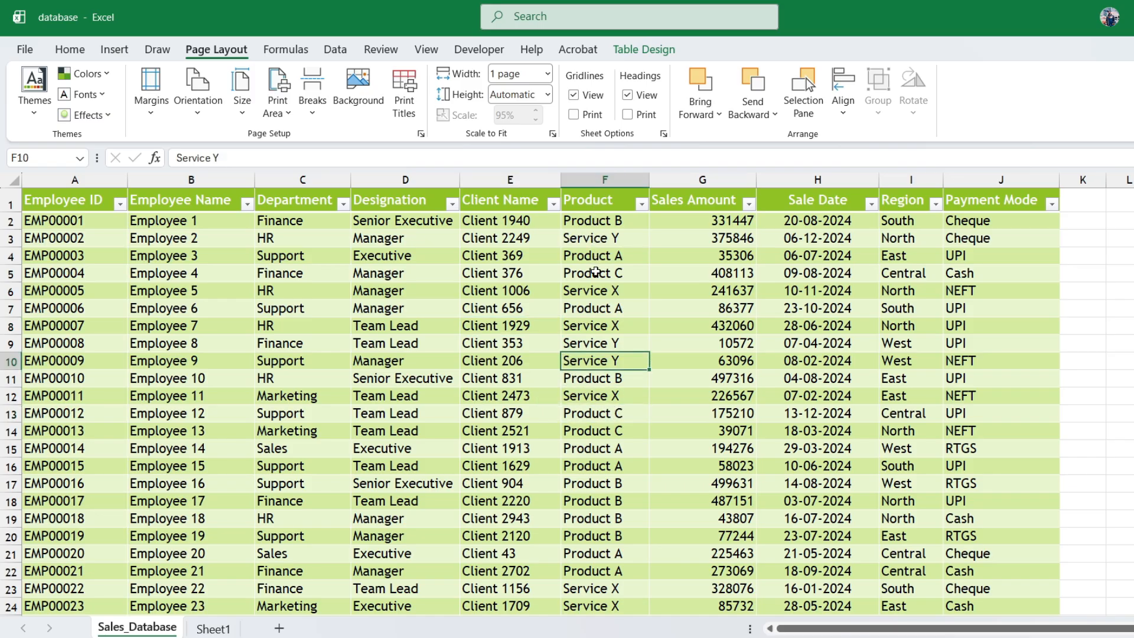
click(595, 272)
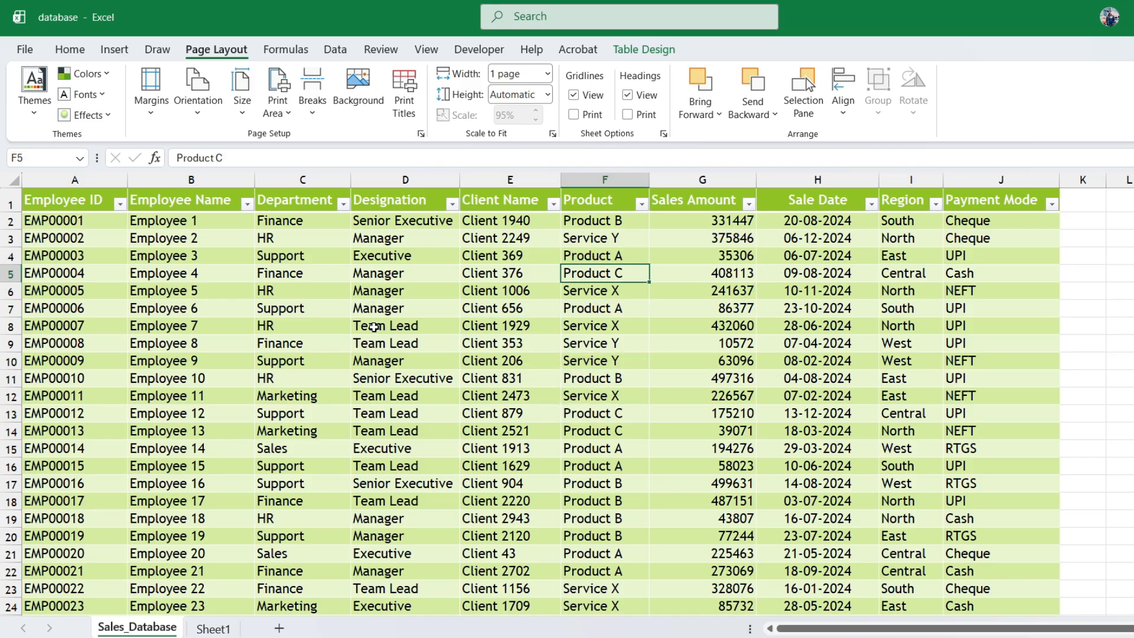
click(265, 357)
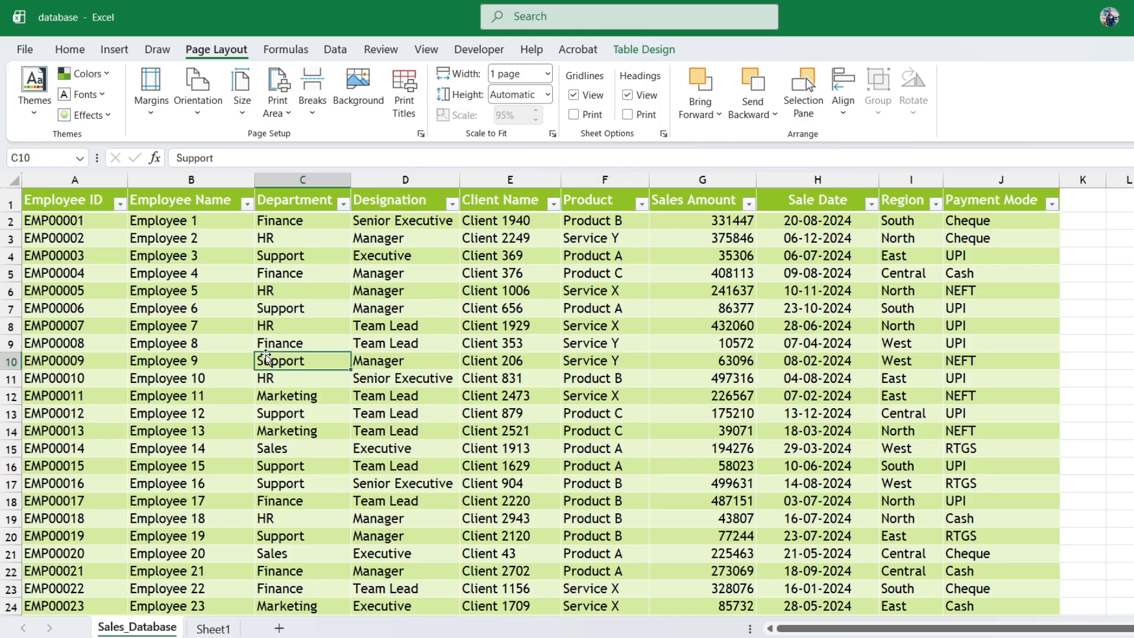
Convert the sales table to a normal range
click(644, 49)
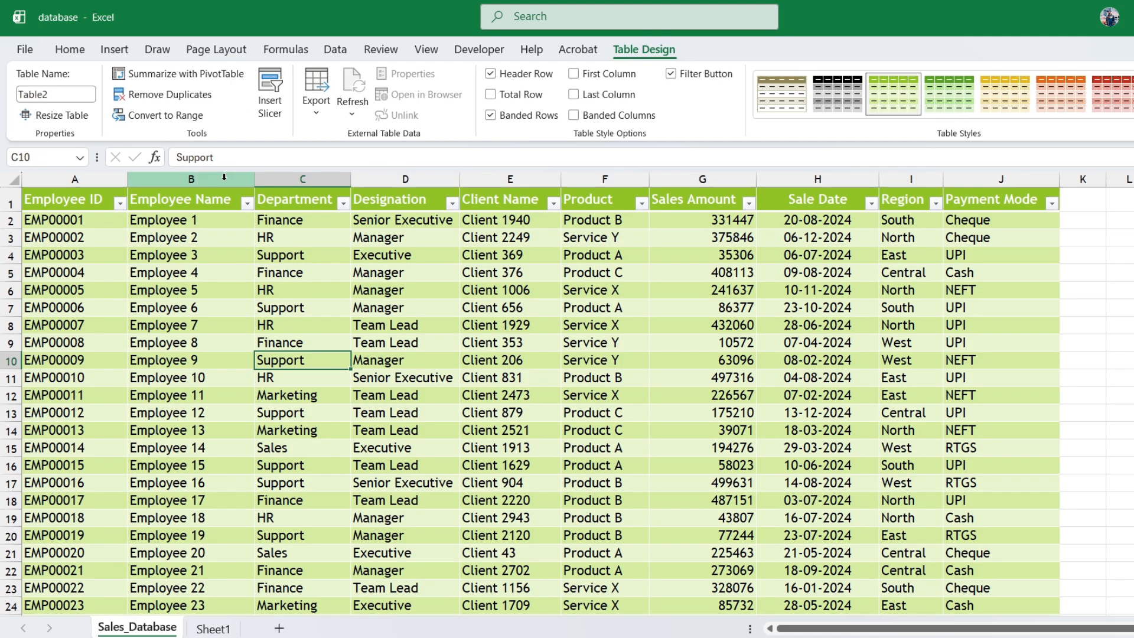
click(168, 116)
click(663, 371)
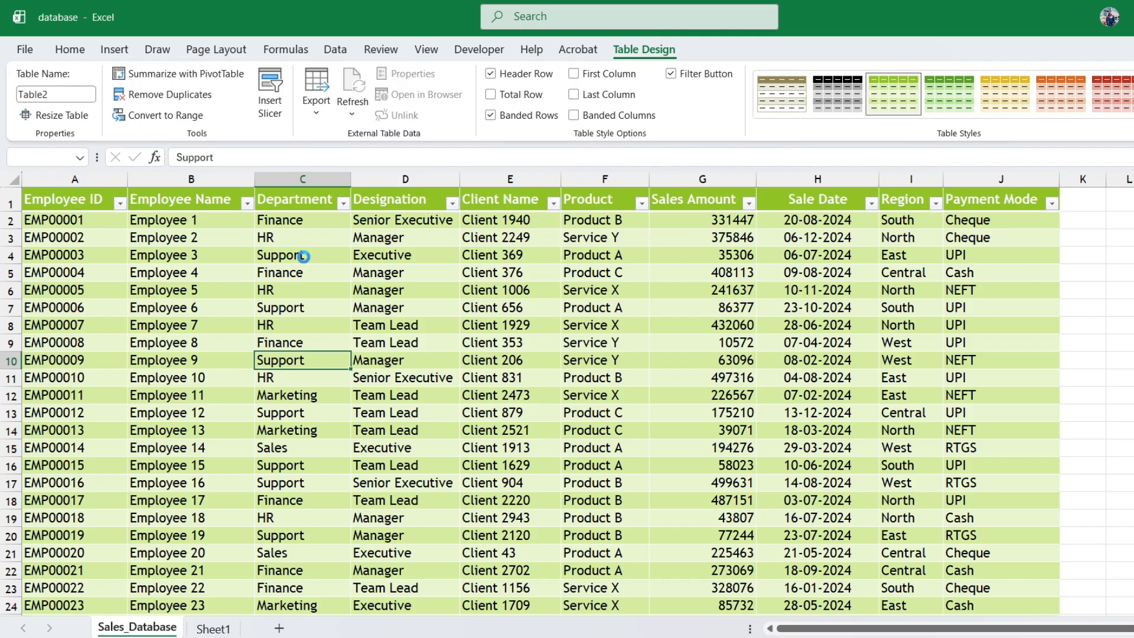
Select the whole data range including the headers and remove its borders and fill color
click(108, 200)
key(ctrl+shift+Right)
key(ctrl+shift+Down)
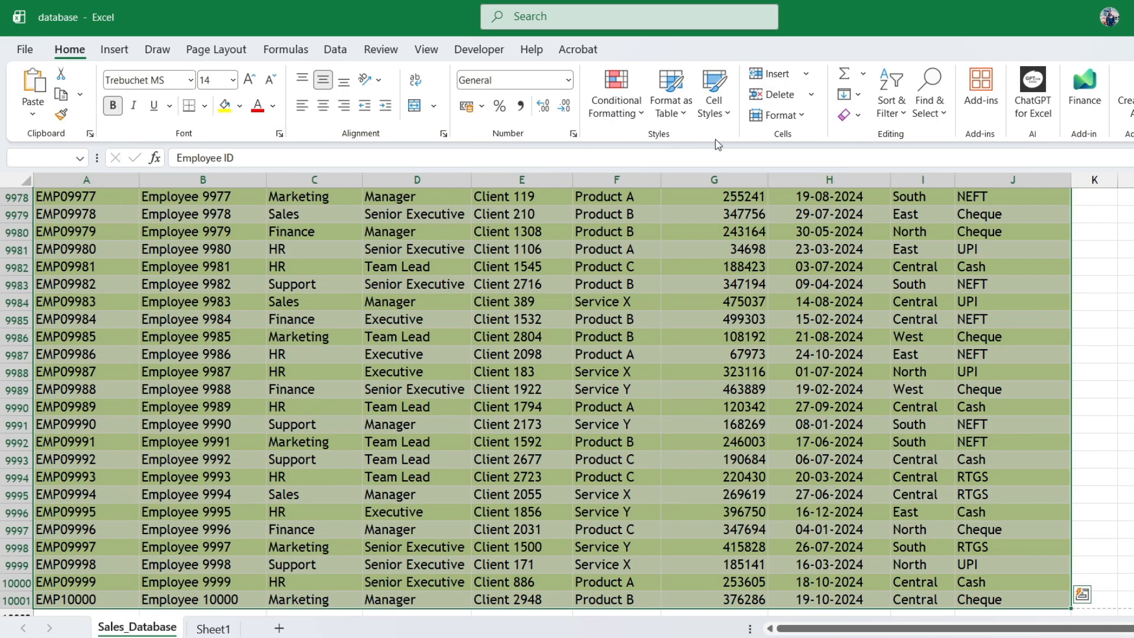
click(203, 107)
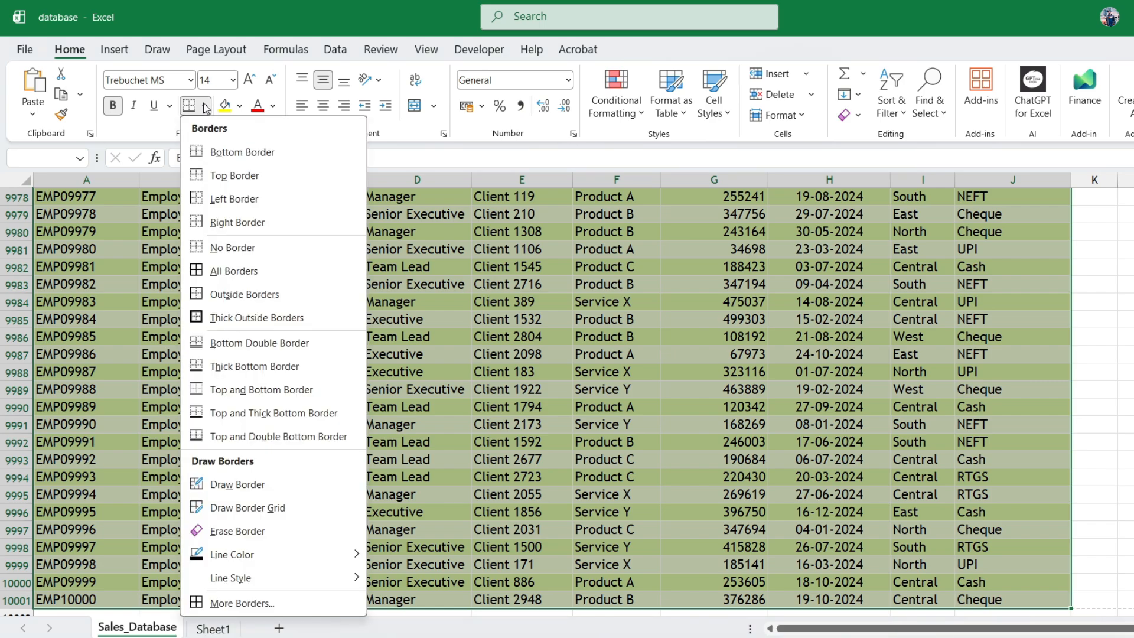
click(268, 243)
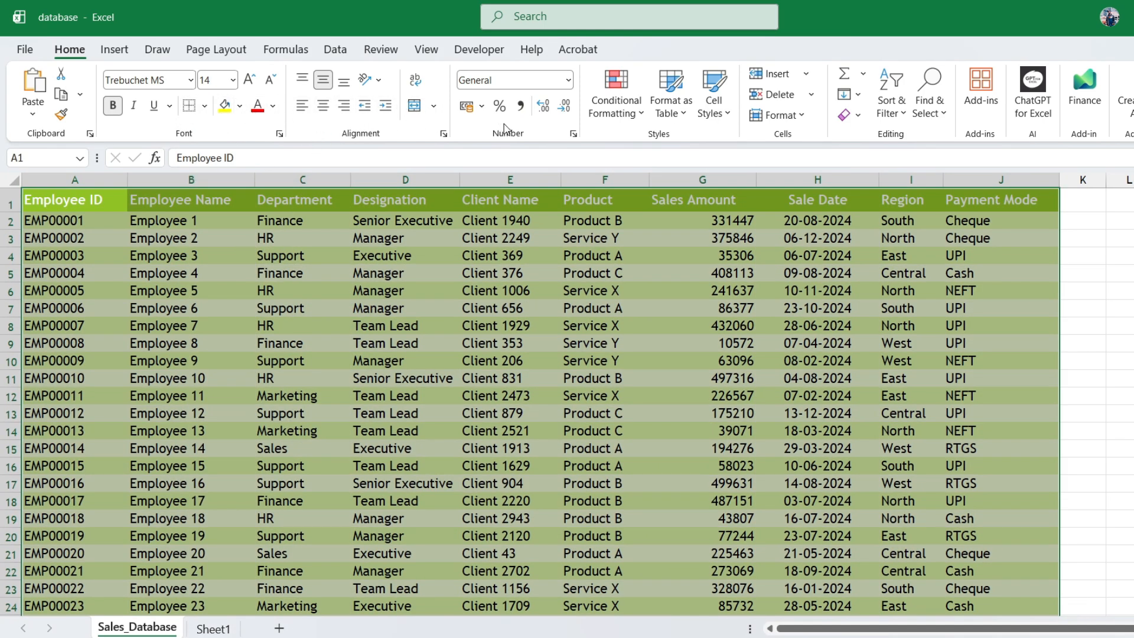
click(240, 106)
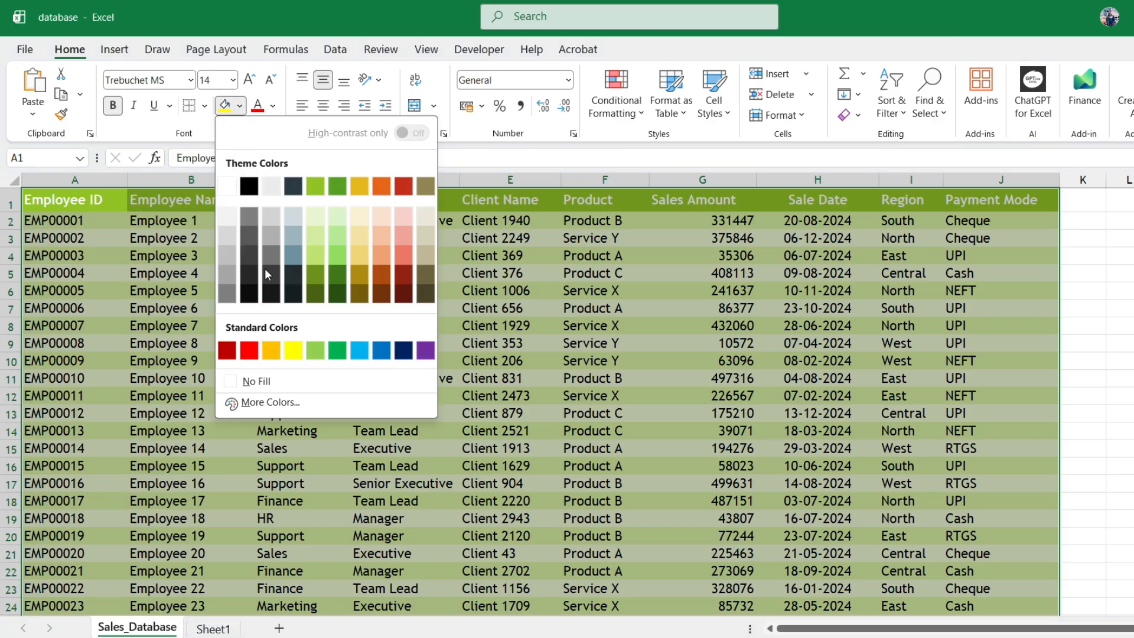
click(254, 381)
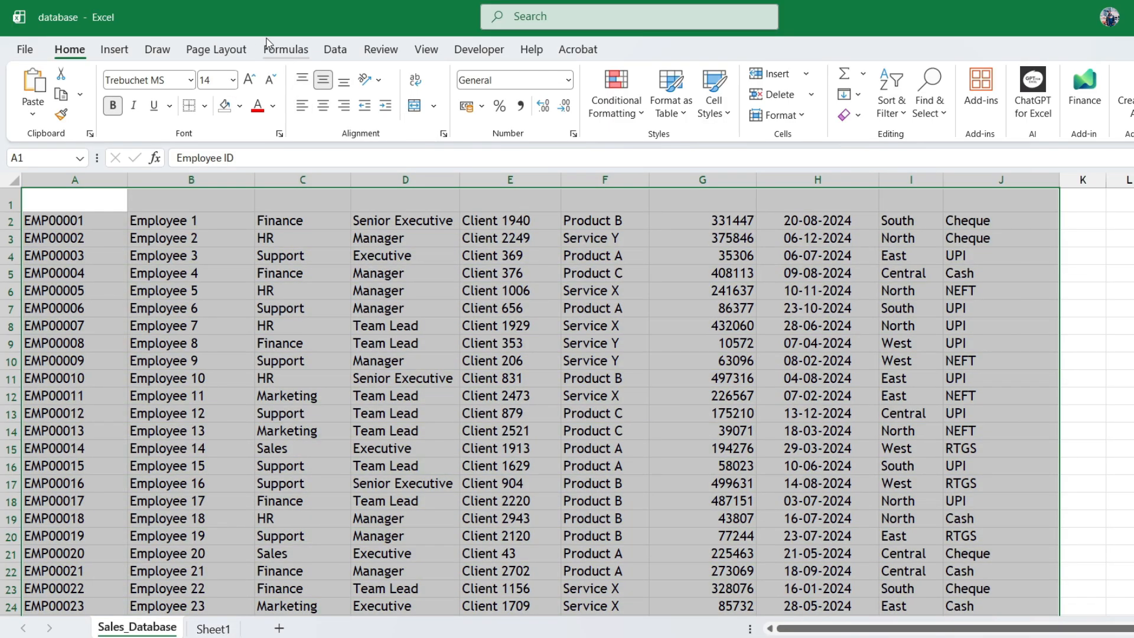
Set the font color of the whole data range to black so the header text is readable
click(217, 52)
click(71, 50)
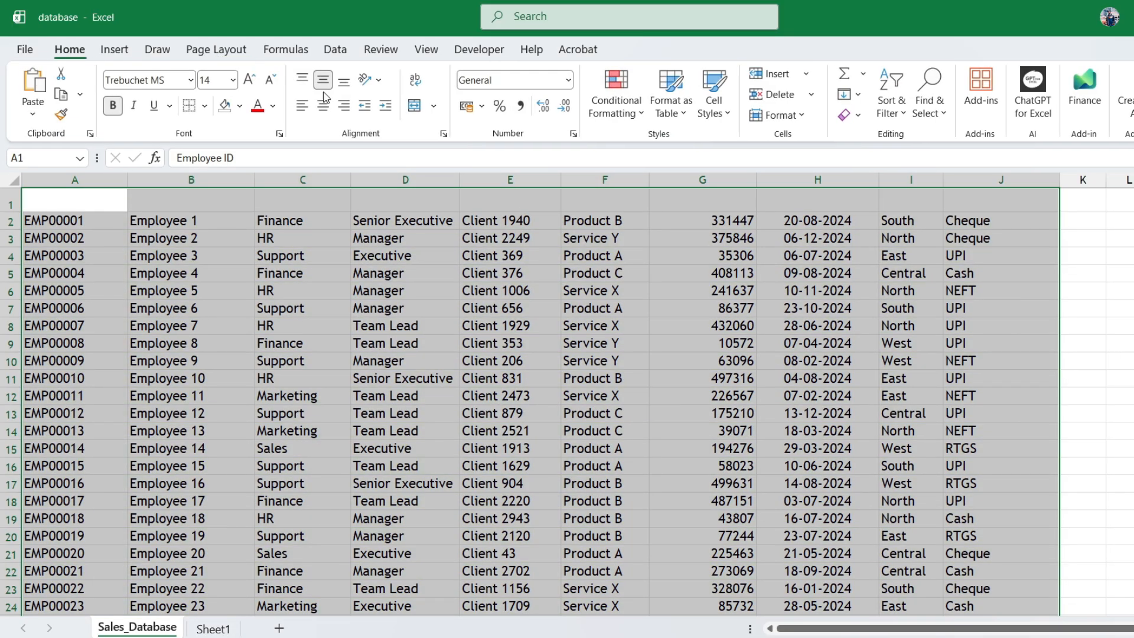
click(273, 106)
click(264, 160)
click(227, 204)
click(225, 239)
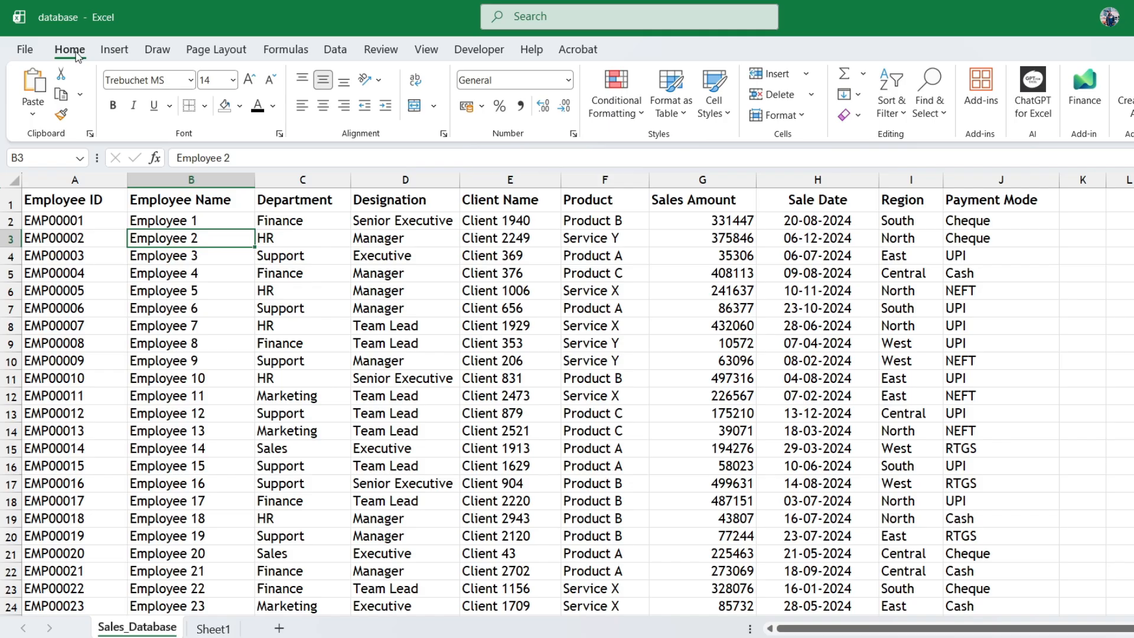
Check how the unformatted data looks in the print preview, and return to the sheet's page layout options
click(19, 51)
click(54, 370)
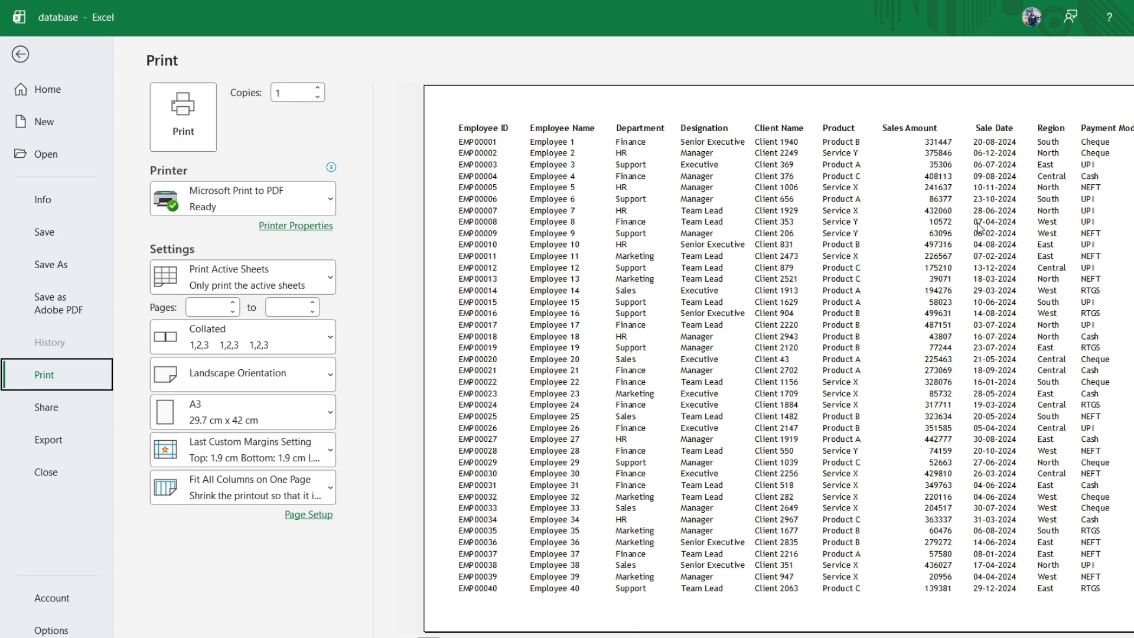
click(21, 54)
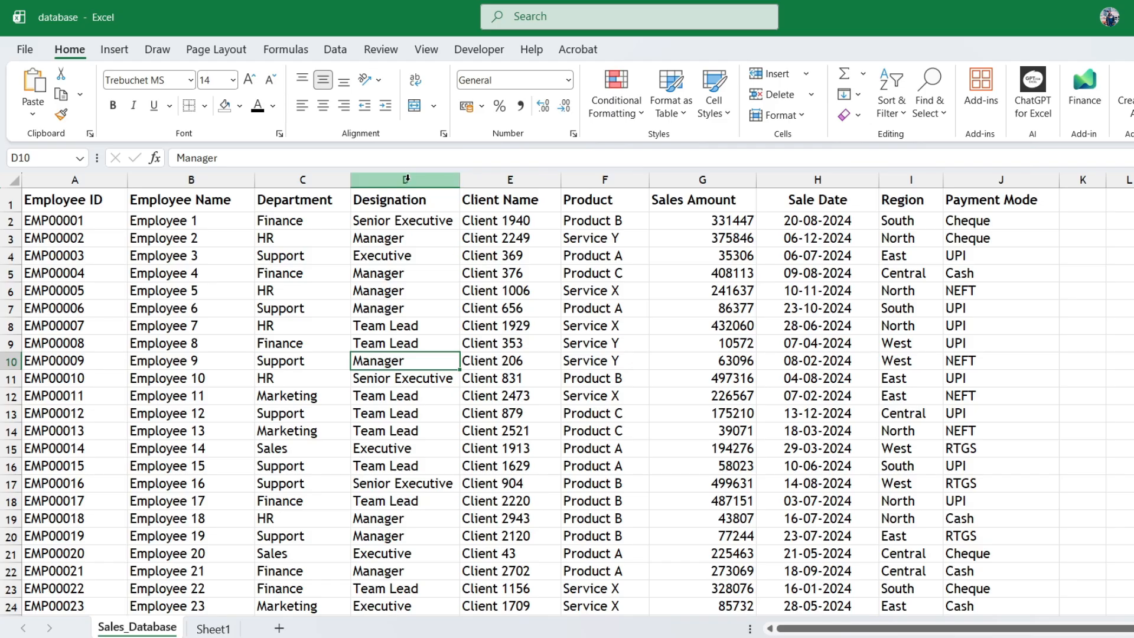
click(229, 52)
drag(1037, 258, 1049, 396)
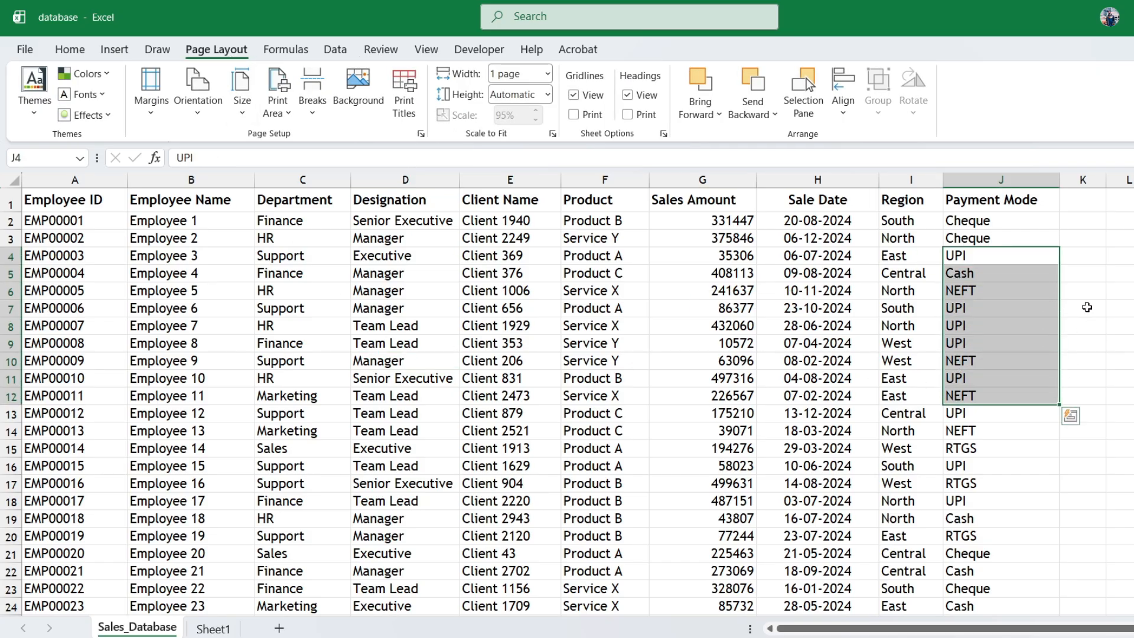
drag(1086, 256, 48, 413)
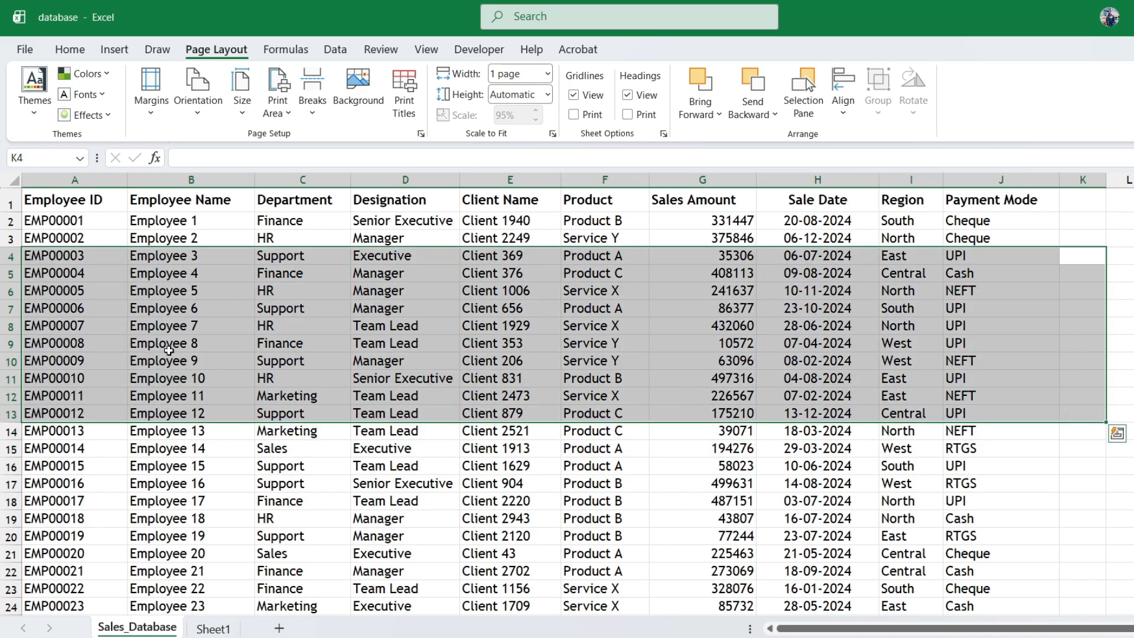
click(665, 325)
click(667, 274)
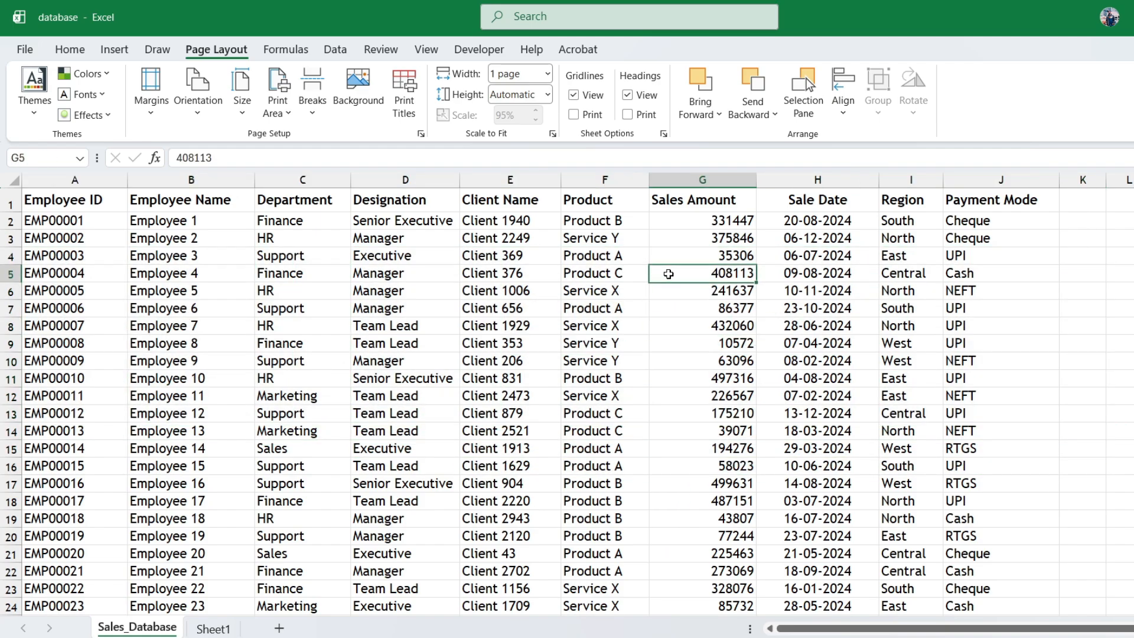
click(423, 288)
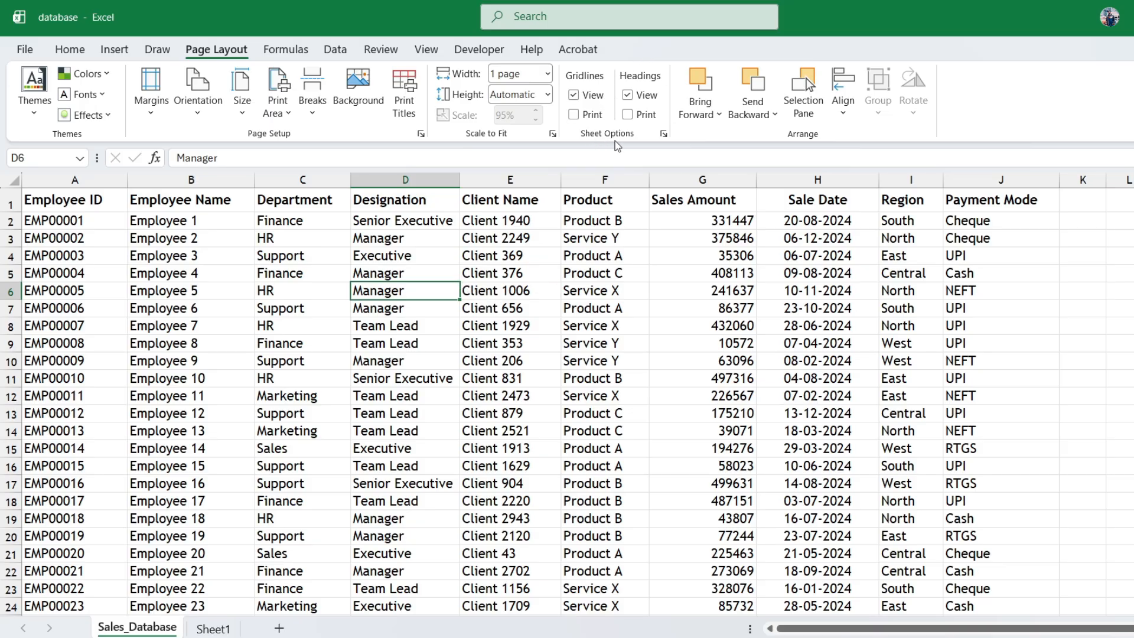
Turn on printing of gridlines, check them in the print preview, and return to the sheet
click(575, 115)
click(24, 49)
click(82, 379)
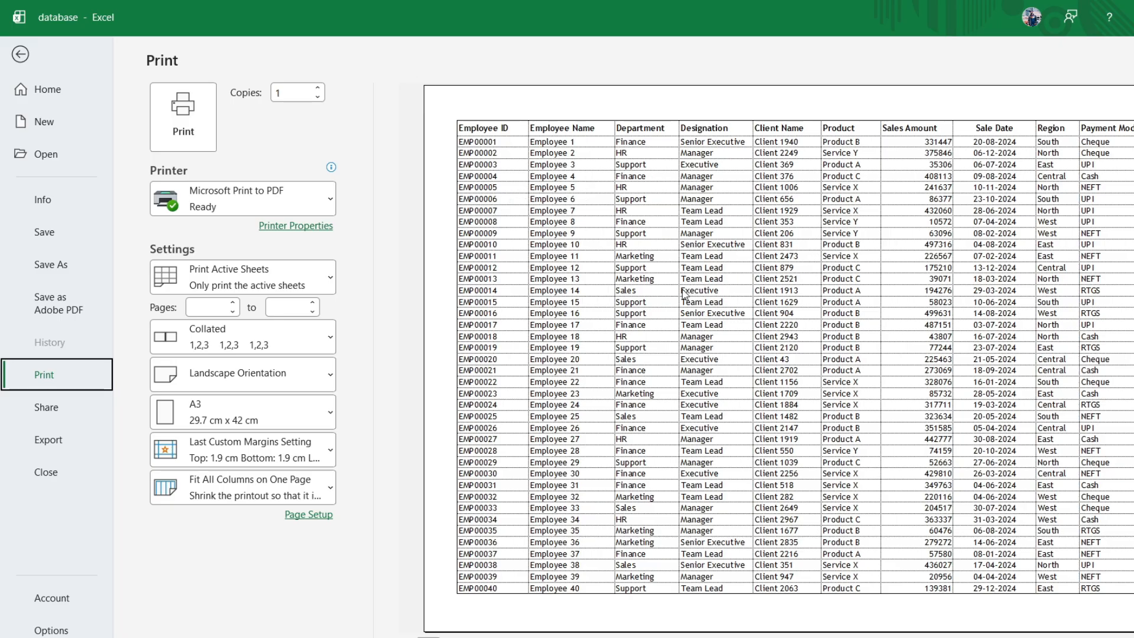
click(30, 59)
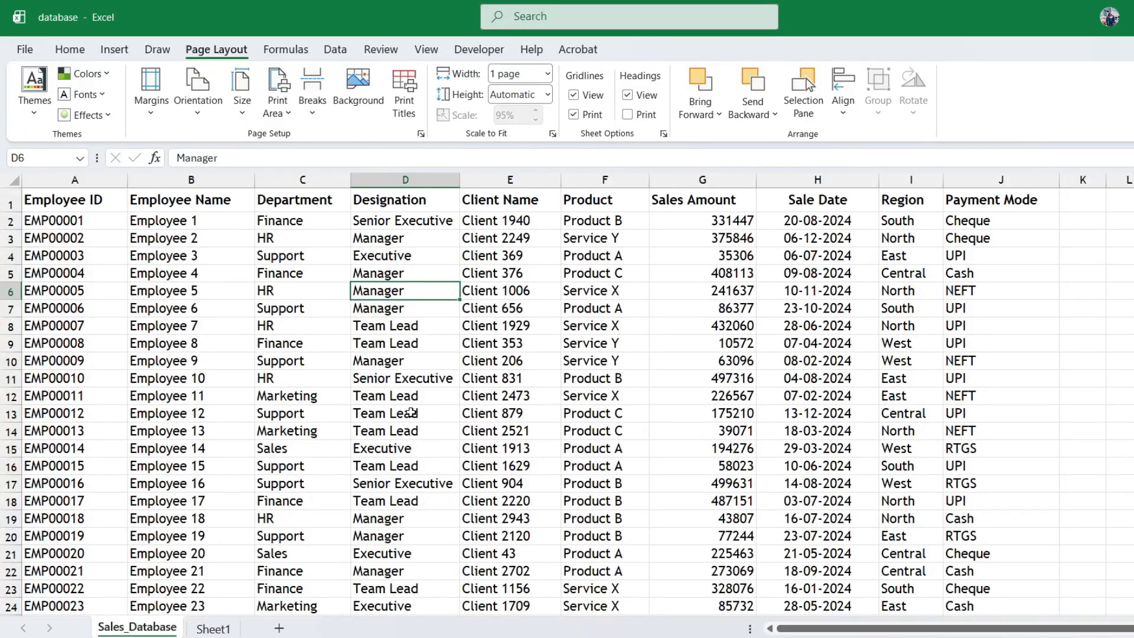
Examine the sheet's column and row headings by selecting columns A and B and rows 1 and 2
click(251, 293)
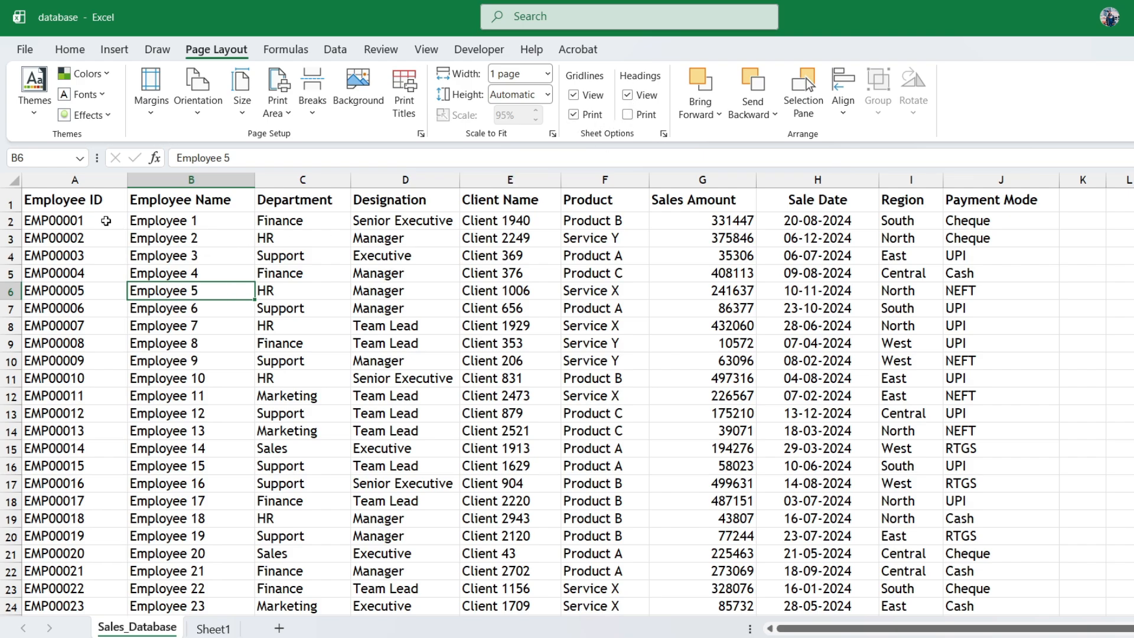
click(214, 245)
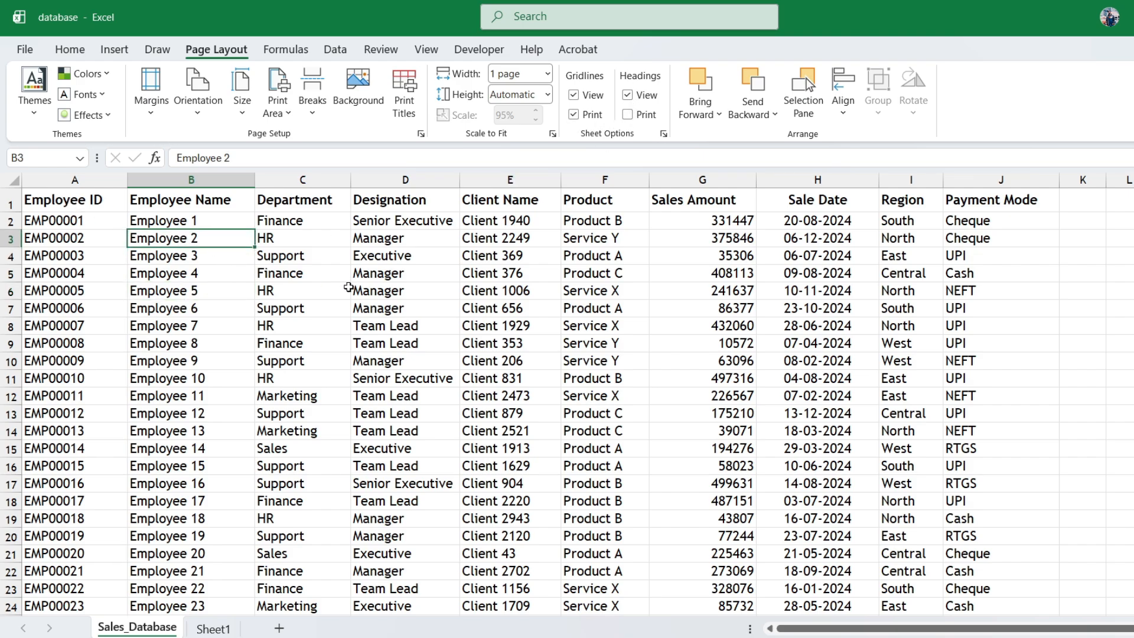
click(67, 206)
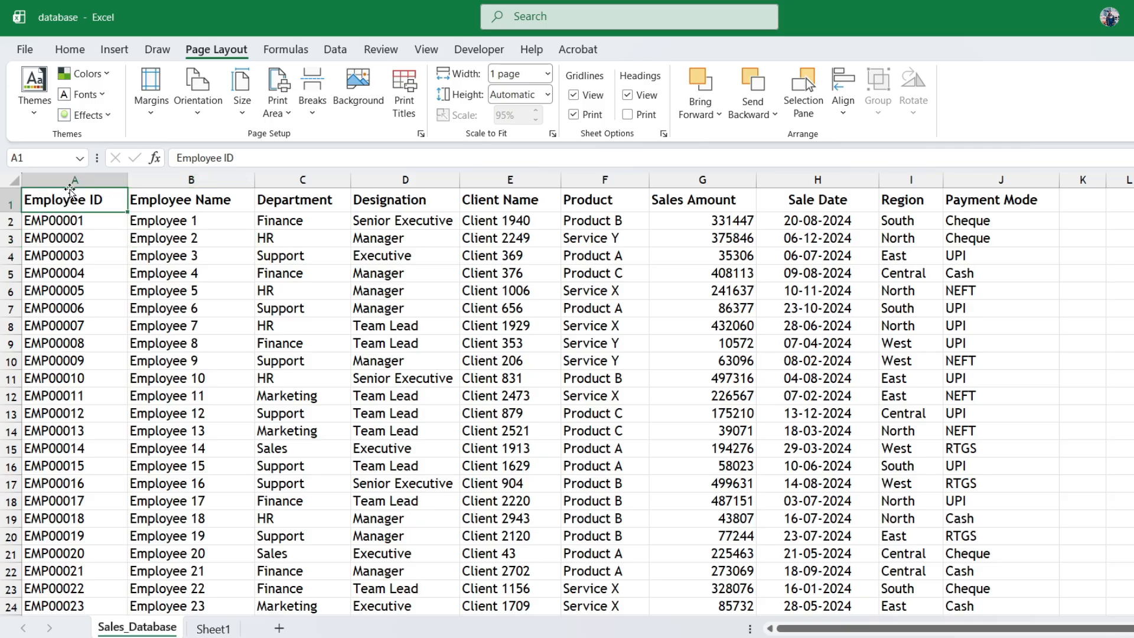
click(72, 178)
click(171, 179)
click(10, 204)
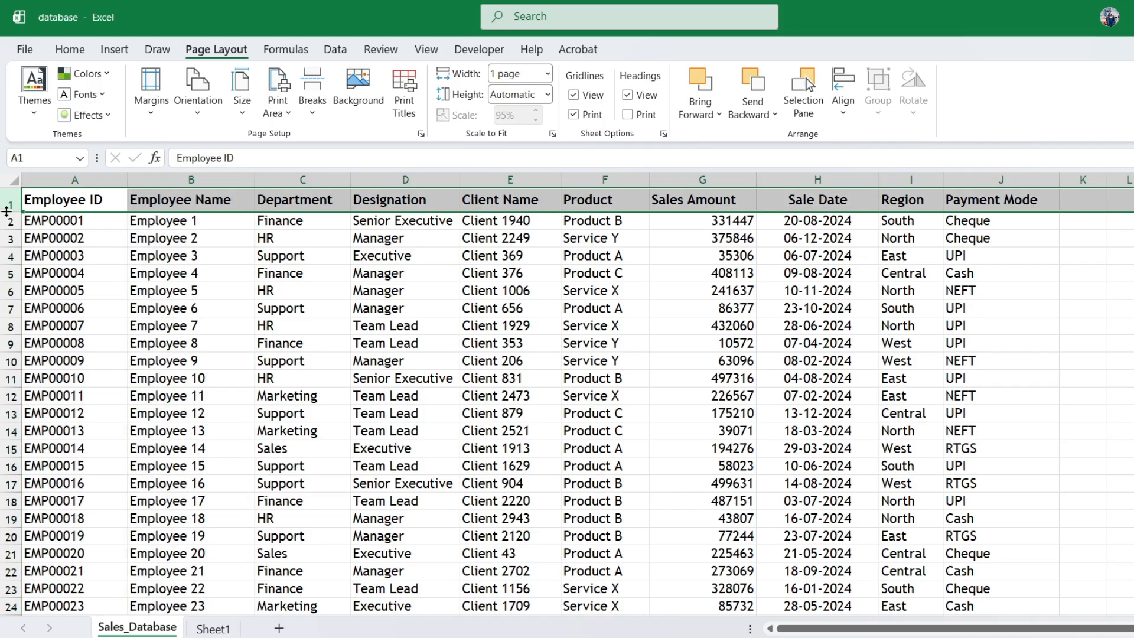
click(10, 221)
click(141, 290)
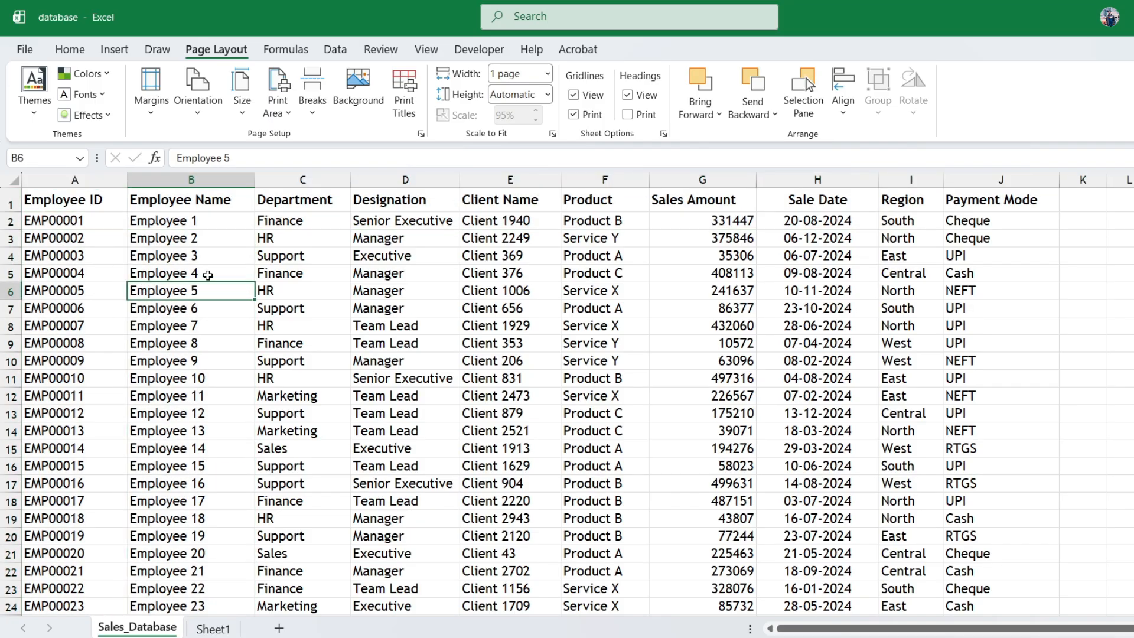
click(544, 275)
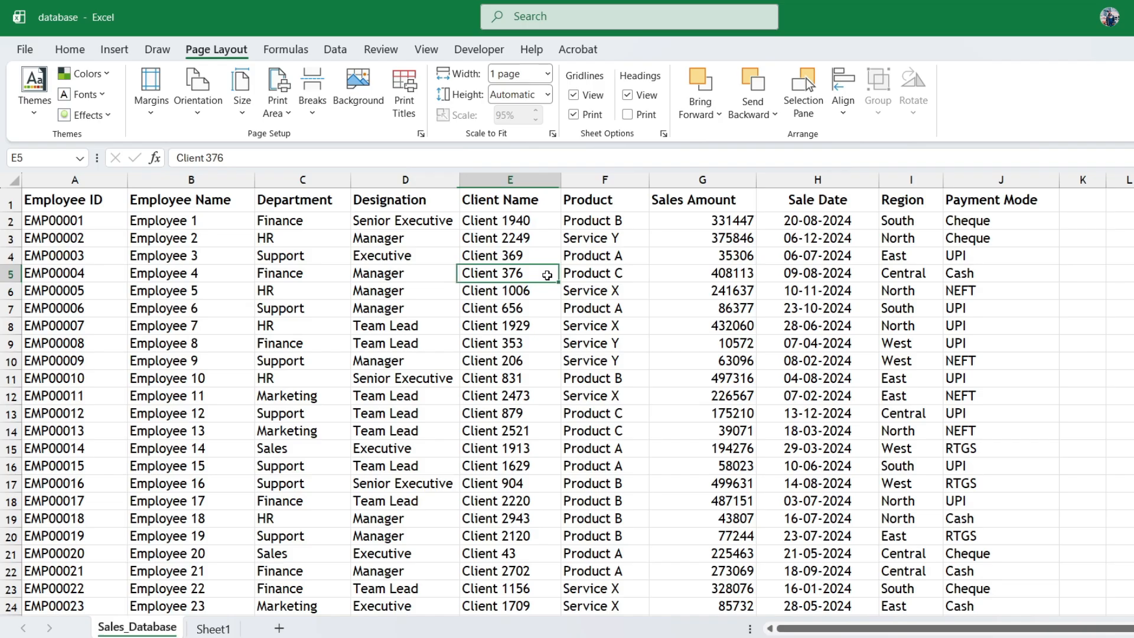
Check the print preview without row and column headings, and return to the sheet
click(629, 114)
click(25, 49)
click(44, 373)
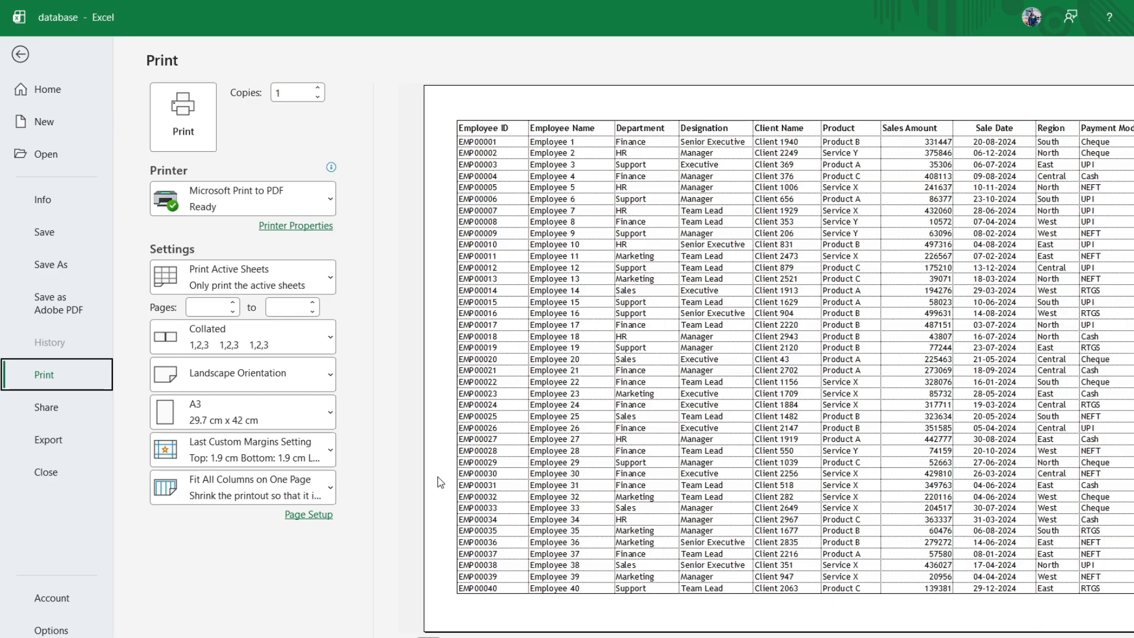
click(38, 52)
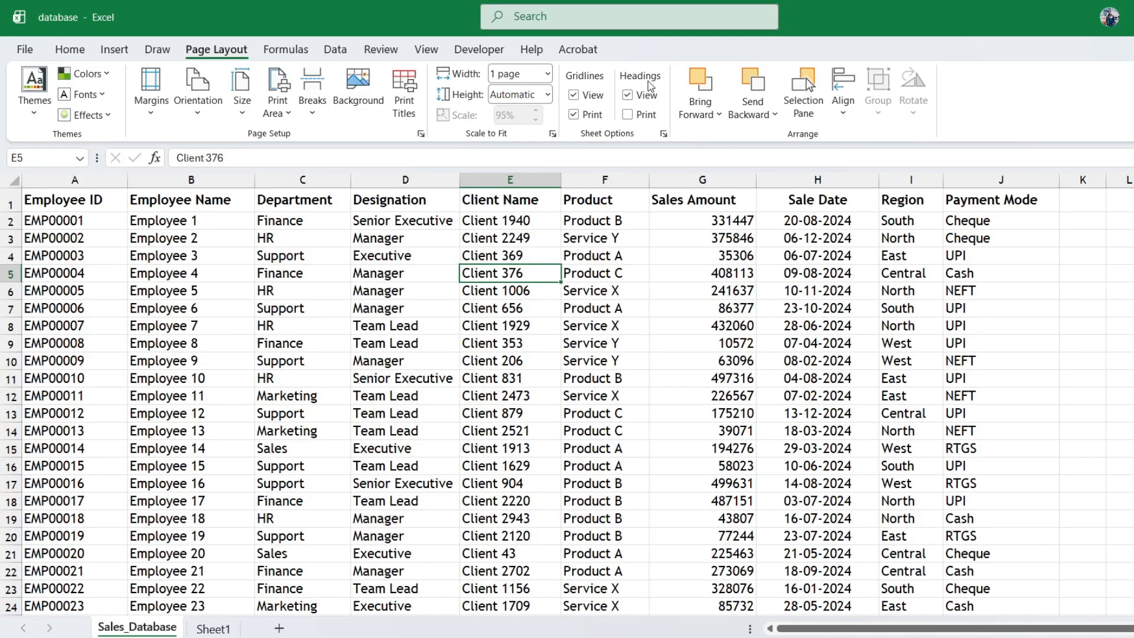
Turn on printing of row and column headings, check them in the print preview, and return to the sheet
click(627, 115)
click(25, 50)
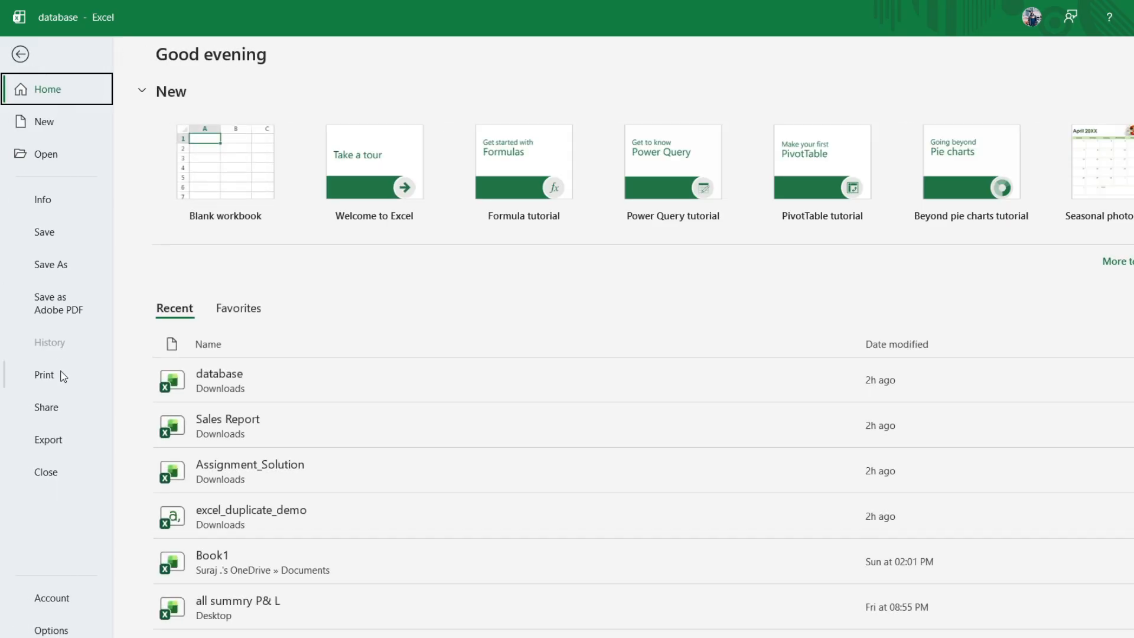
click(55, 381)
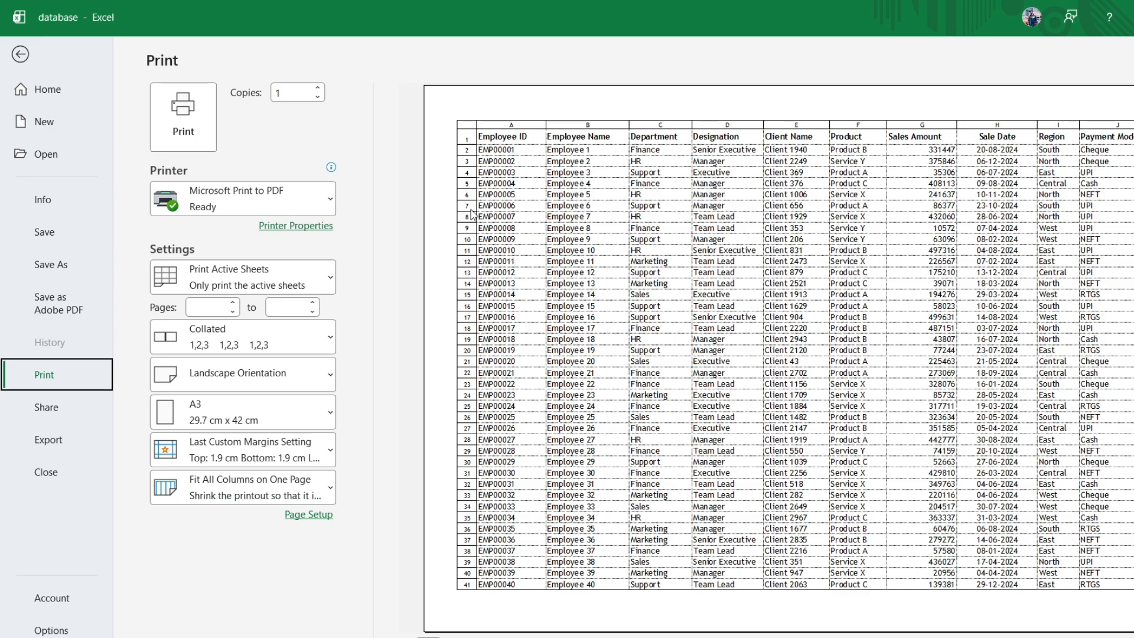
click(20, 54)
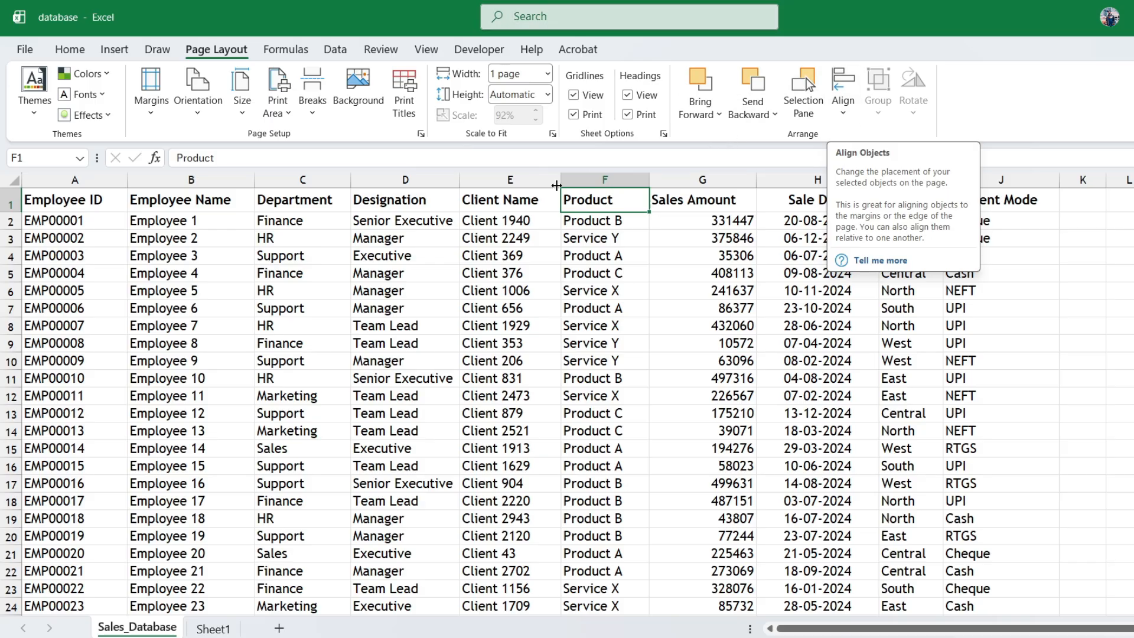
Draw a rectangle about 8.6 by 5.3 cm across columns D to G and an oval about 5.5 by 5.2 cm overlapping its lower edge
click(114, 49)
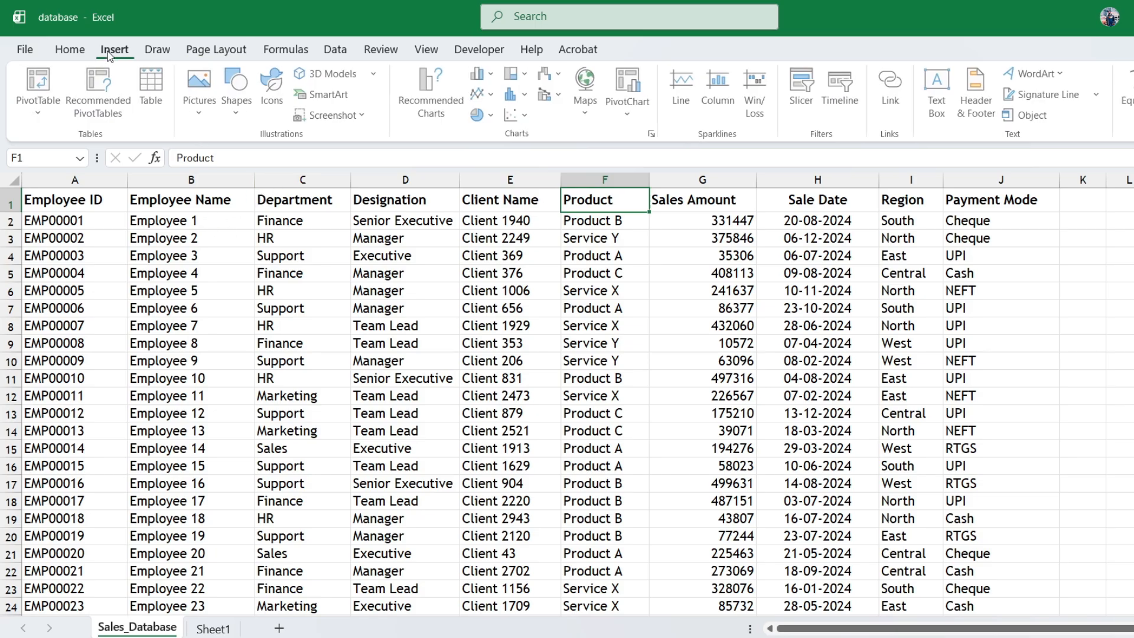
click(238, 89)
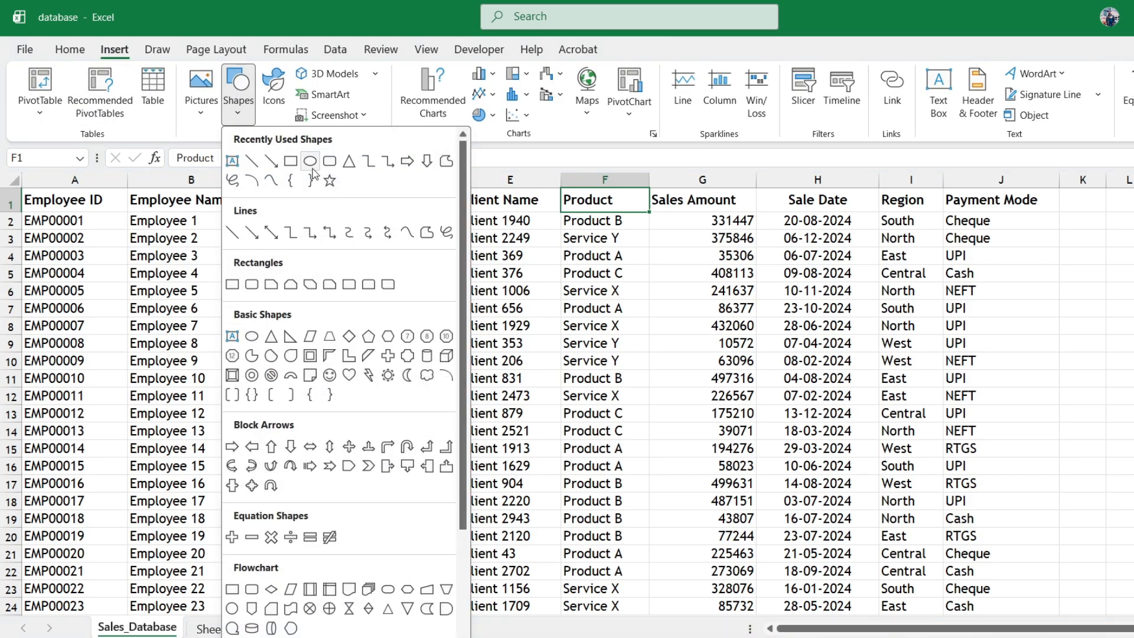
click(290, 161)
drag(384, 227, 633, 384)
drag(570, 329, 615, 327)
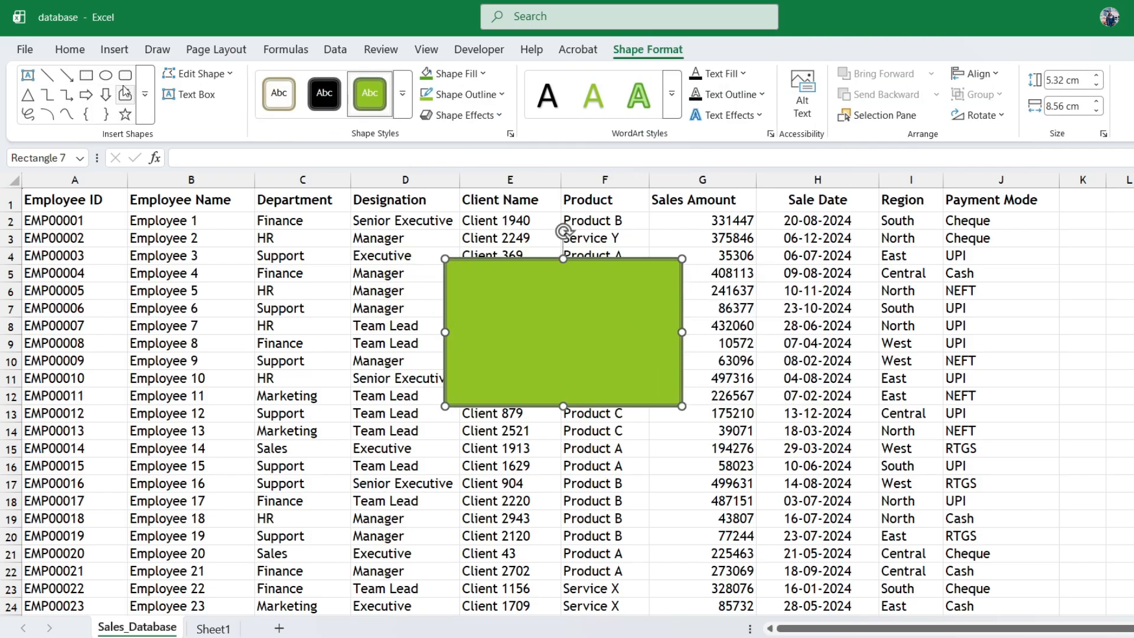
click(107, 76)
drag(489, 310, 643, 455)
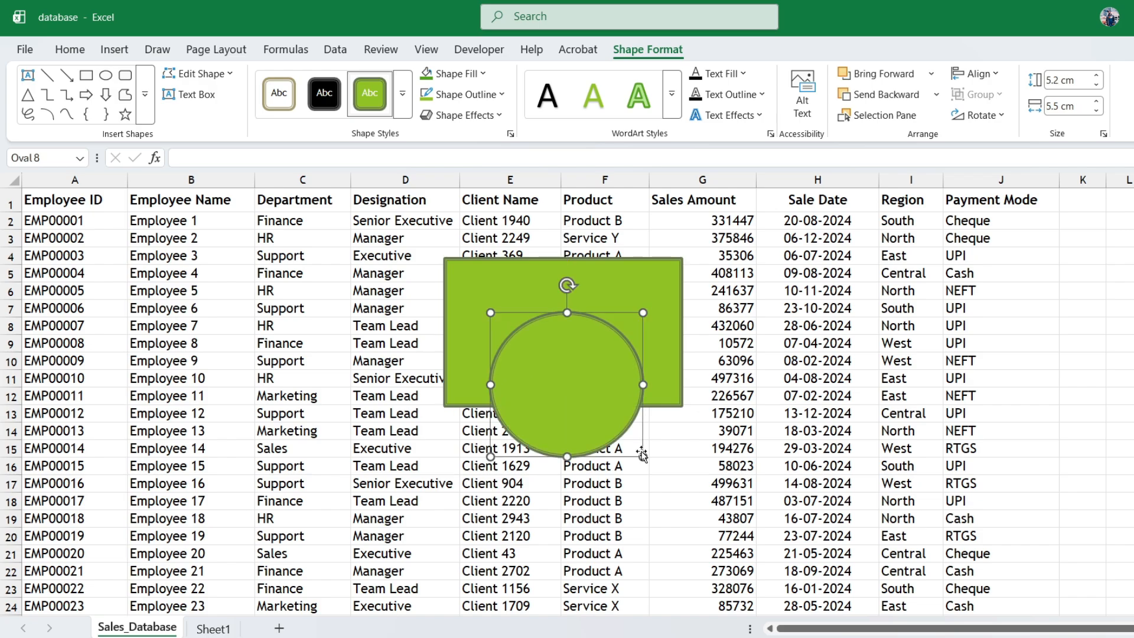
Move the oval lower over the rectangle's bottom edge and restyle it with the orange theme style with a white outline
drag(606, 409, 605, 452)
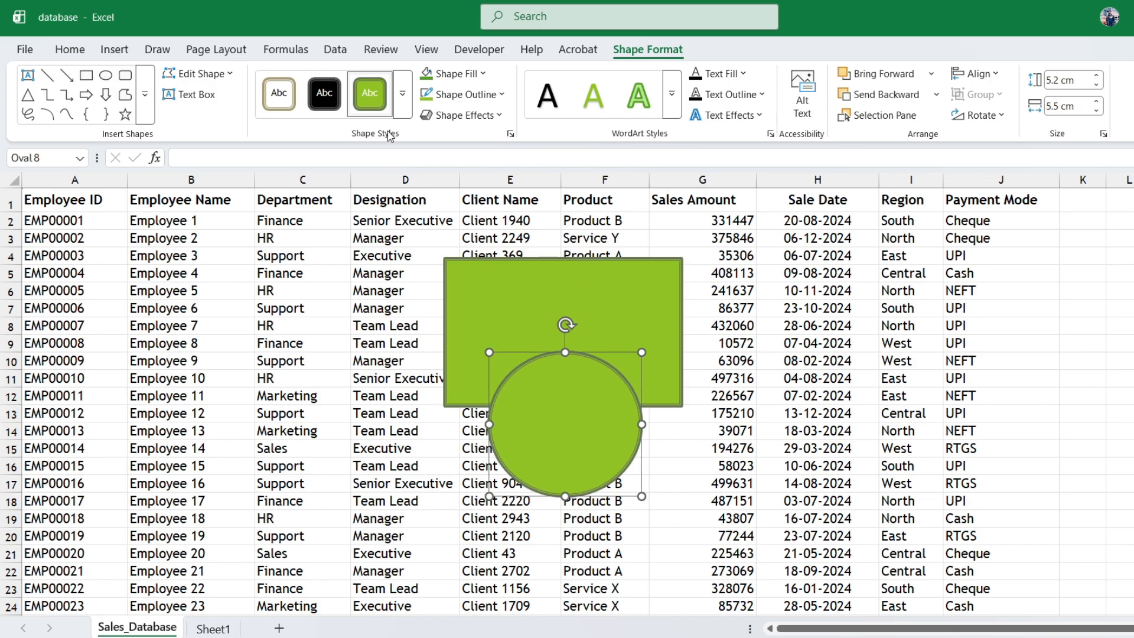
click(453, 73)
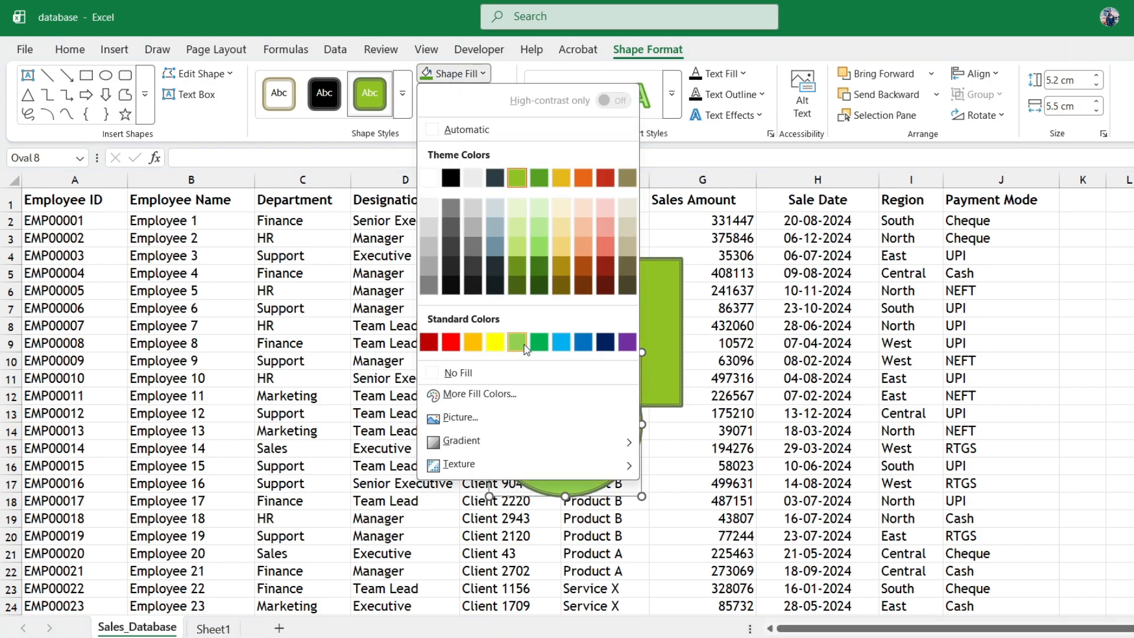
click(543, 351)
mouse_move(566, 424)
mouse_down()
mouse_move(549, 387)
mouse_move(563, 413)
mouse_up()
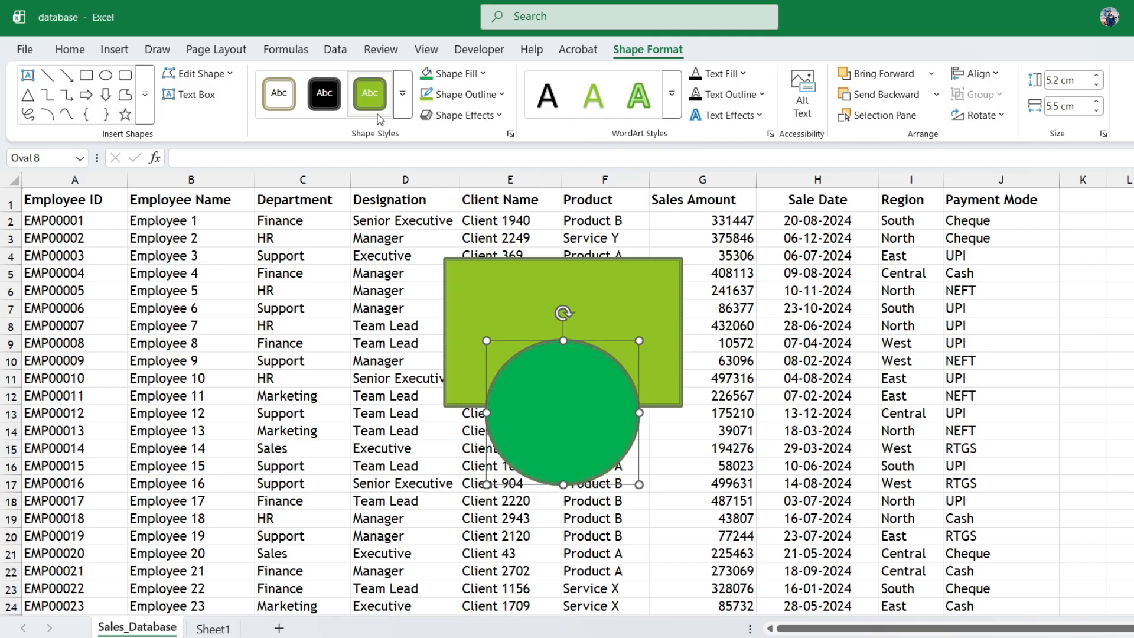
click(329, 94)
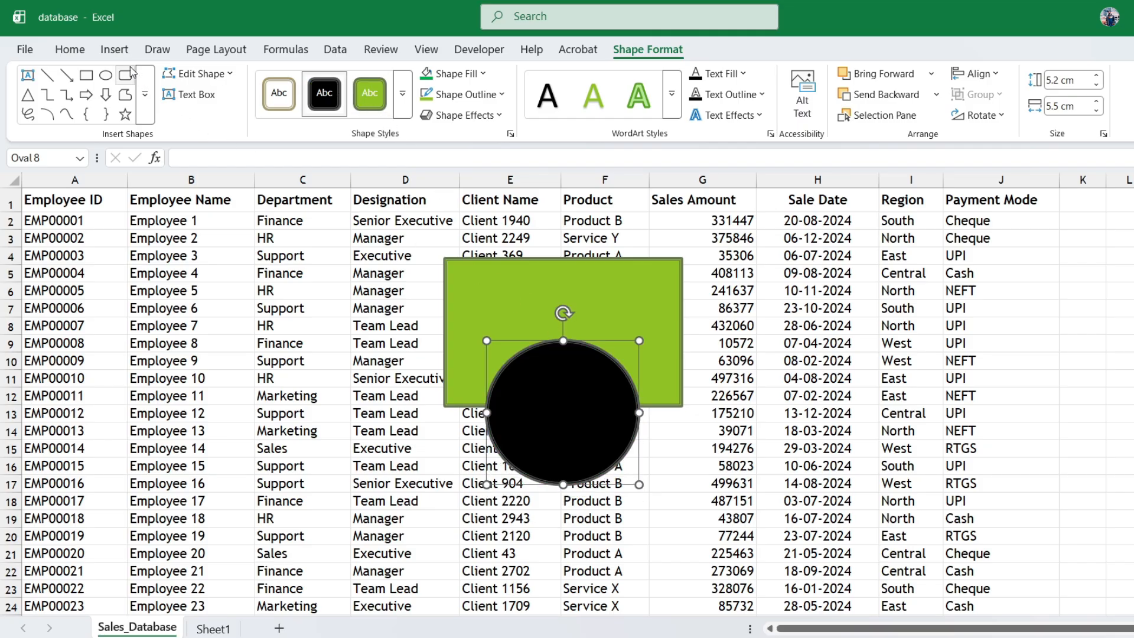
click(402, 96)
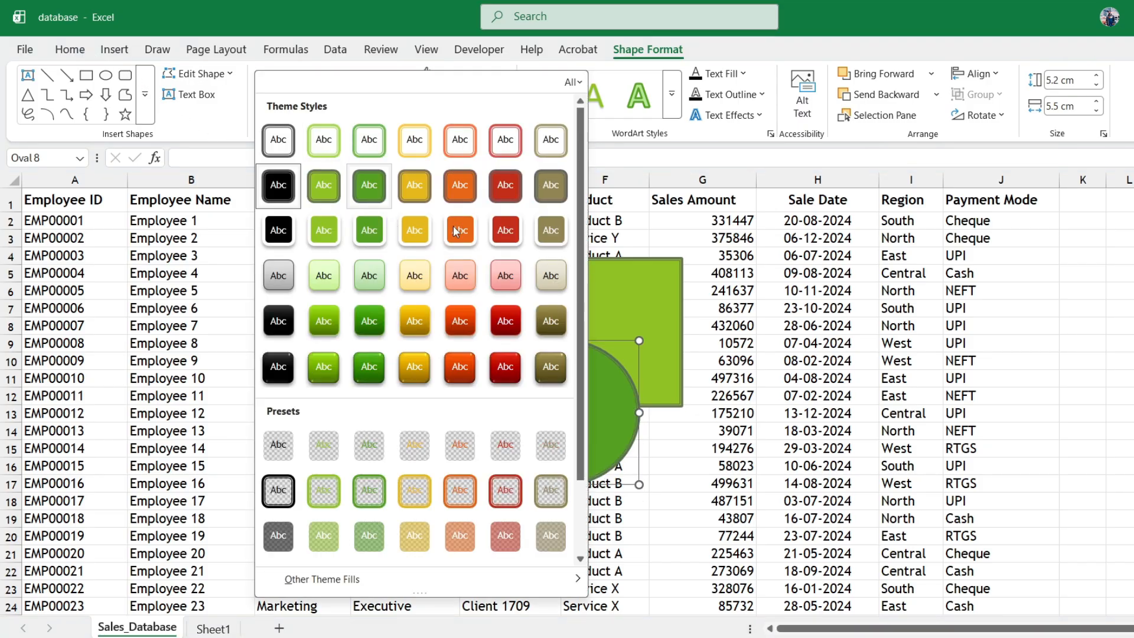
click(454, 227)
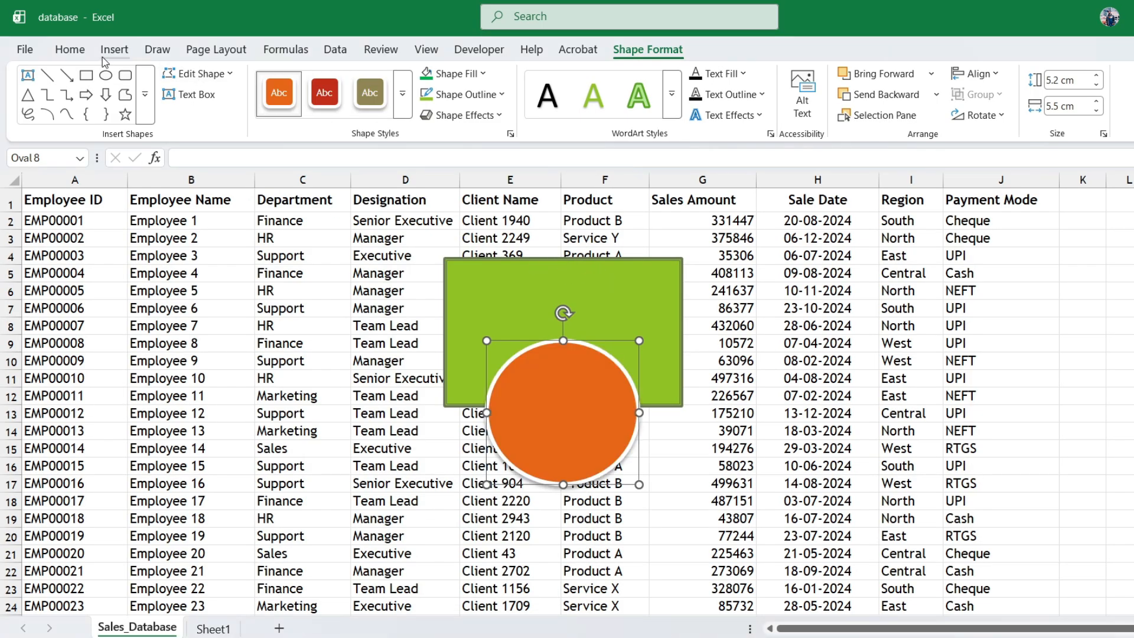
Return to the page layout tools, select the rectangle and the oval individually, and nudge the oval slightly down
click(70, 49)
click(114, 50)
click(216, 49)
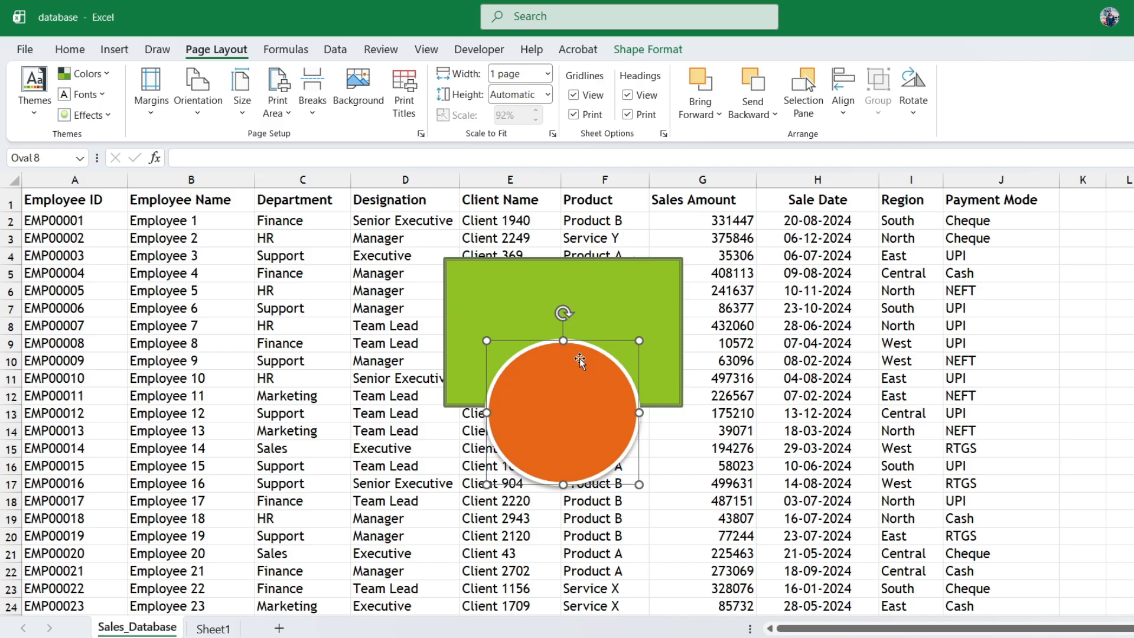
click(609, 287)
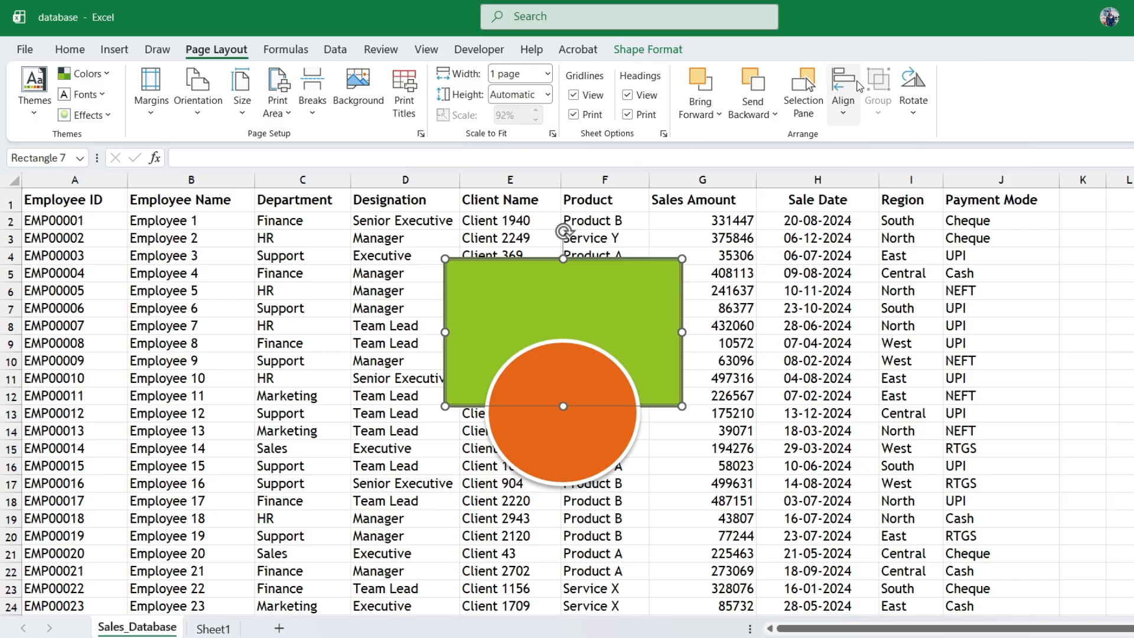
click(560, 420)
mouse_move(560, 421)
mouse_down()
mouse_move(597, 418)
mouse_move(566, 417)
mouse_up()
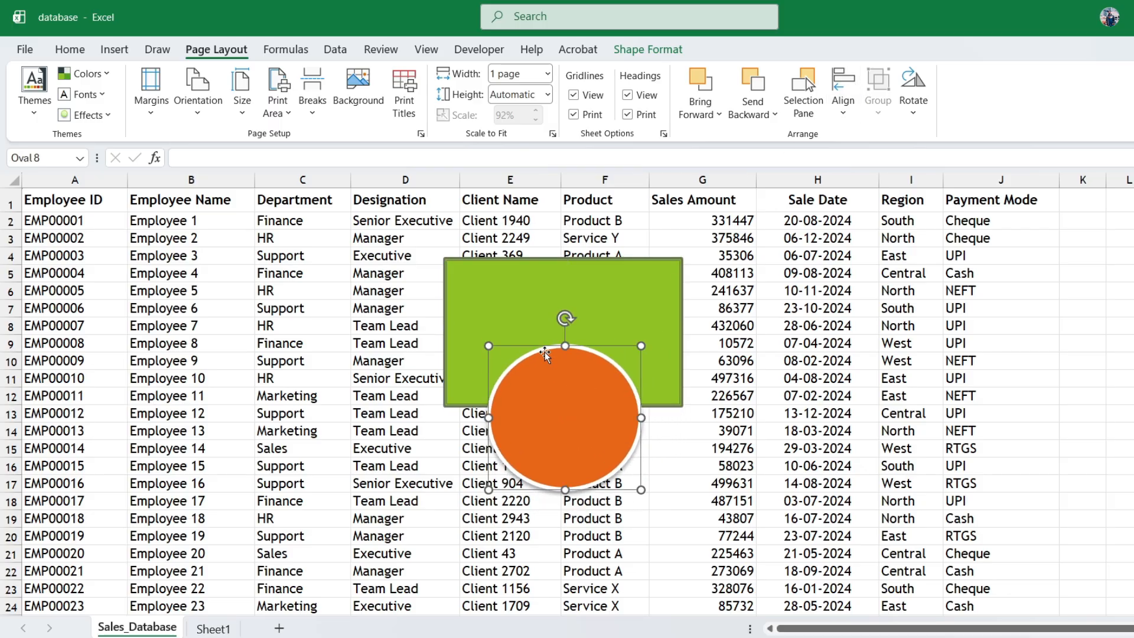
Group the rectangle and the oval together and move the group over columns F to H
shift+click(624, 296)
click(714, 385)
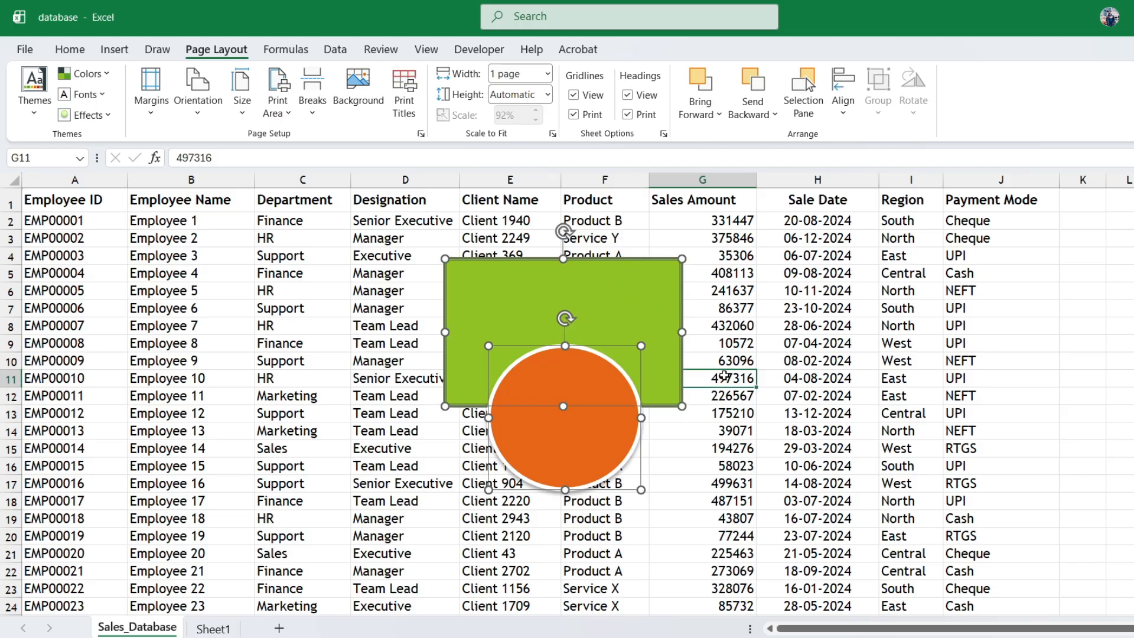
click(603, 426)
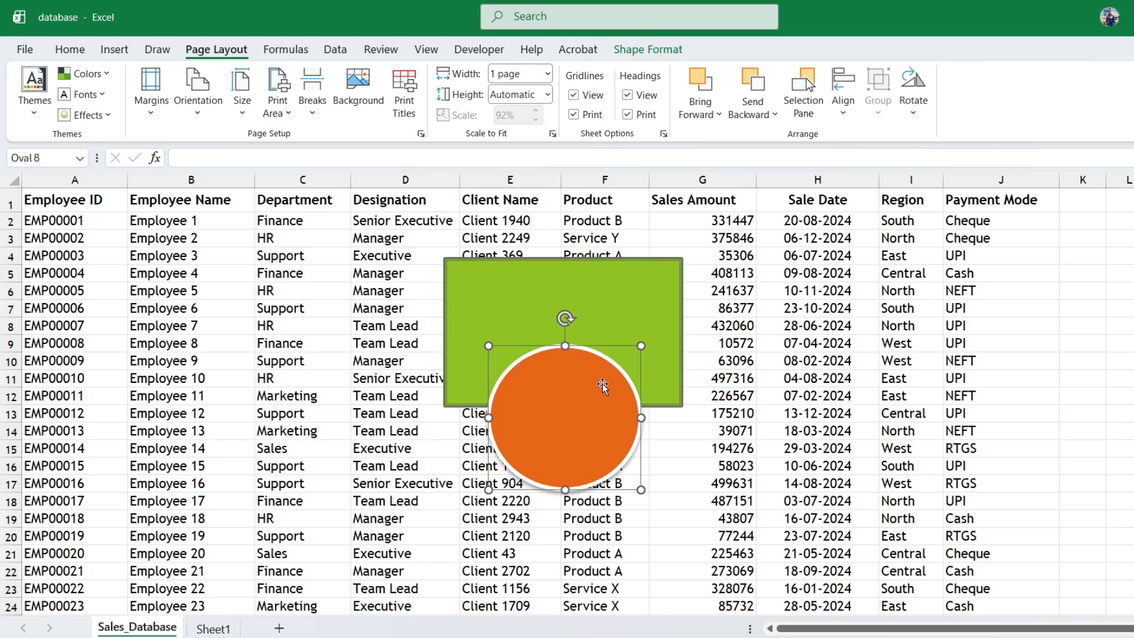
shift+click(626, 296)
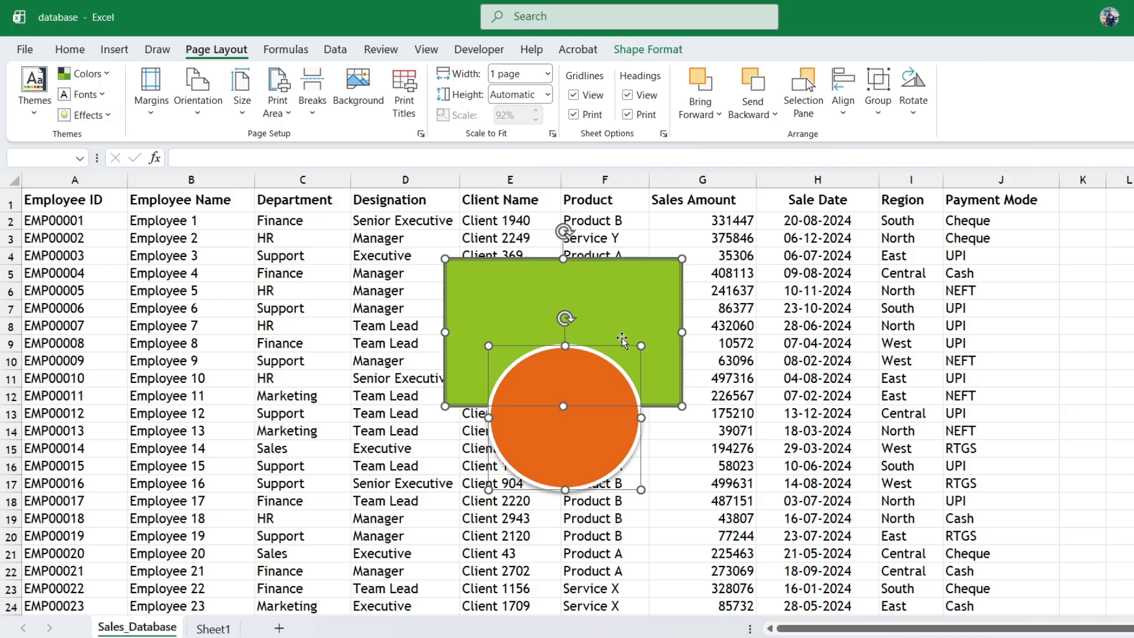
click(797, 388)
click(586, 405)
ctrl+click(632, 303)
click(879, 108)
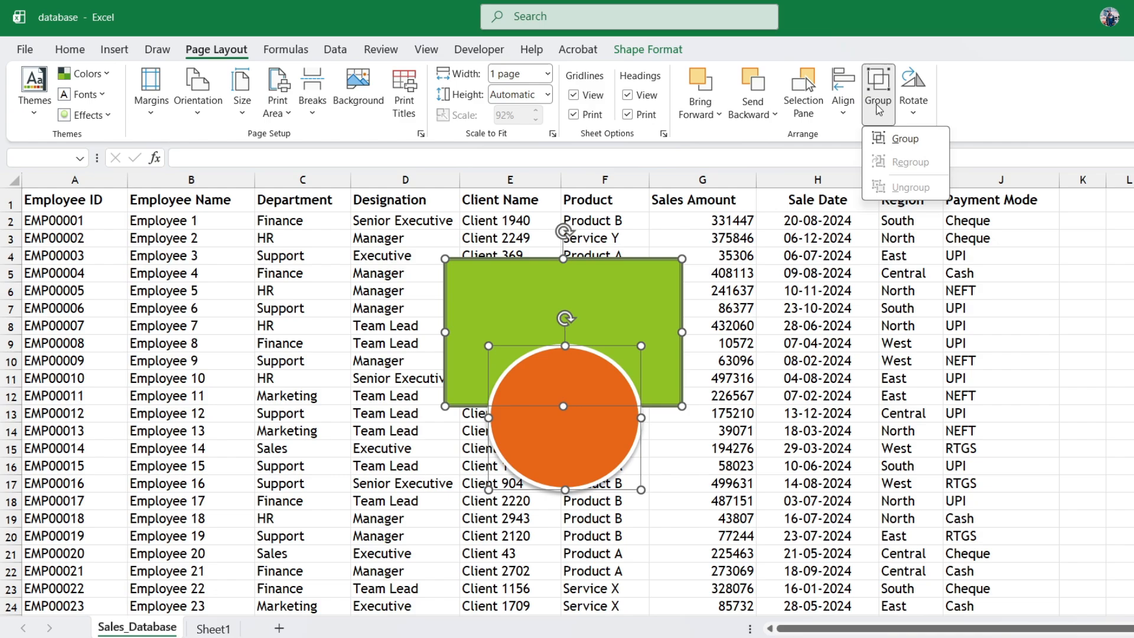
click(897, 140)
drag(591, 314, 699, 273)
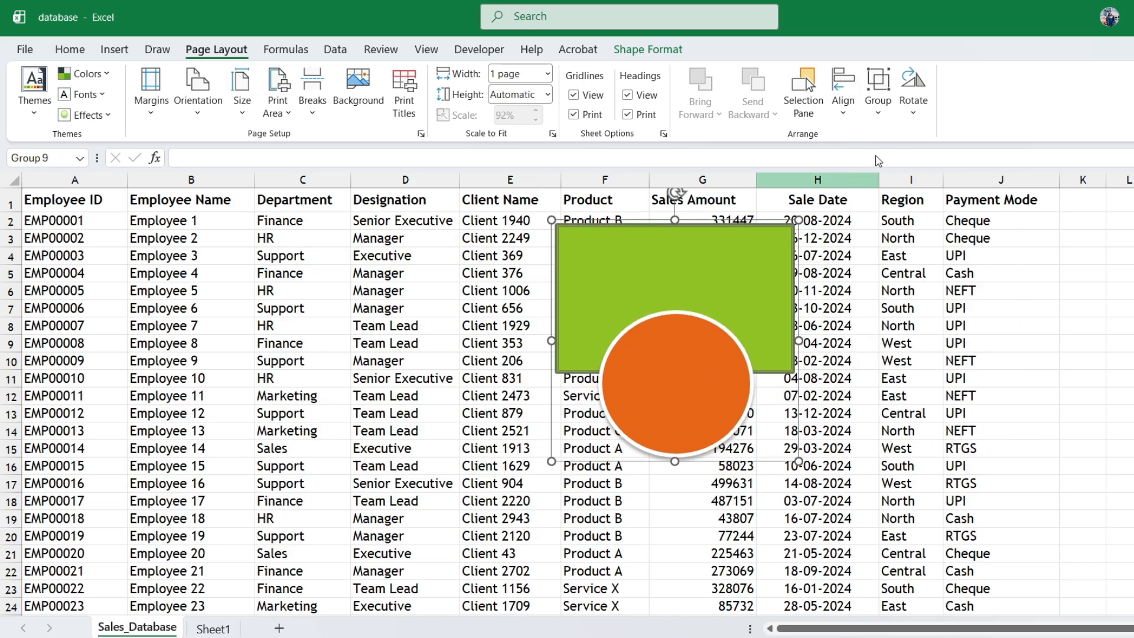
Ungroup the shapes and move the oval on its own onto the middle of the rectangle
click(883, 118)
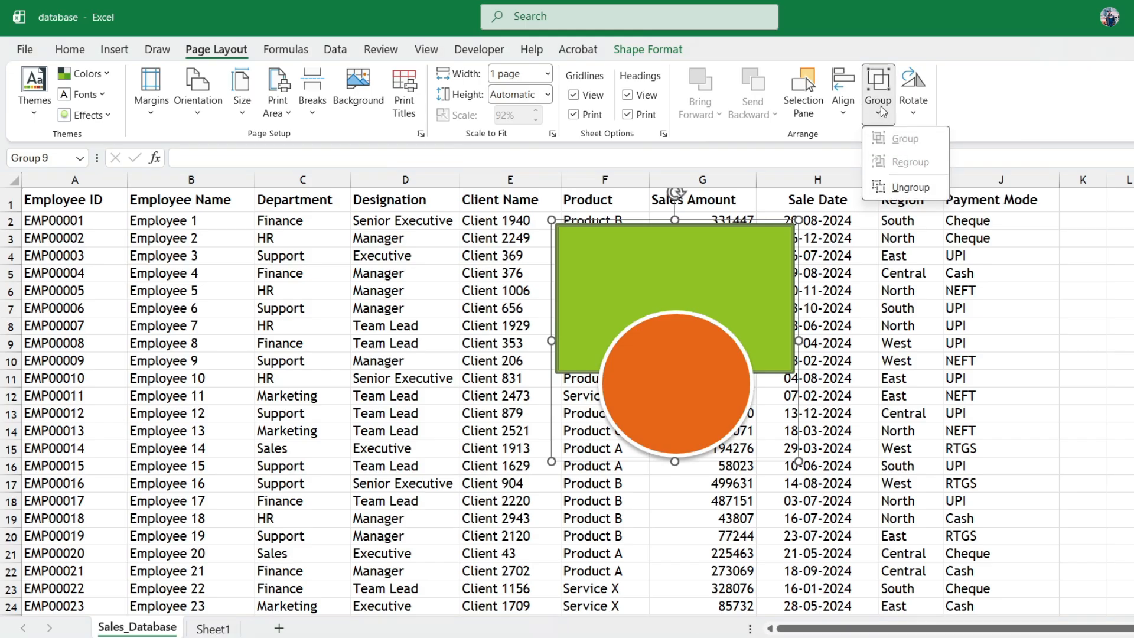
click(908, 189)
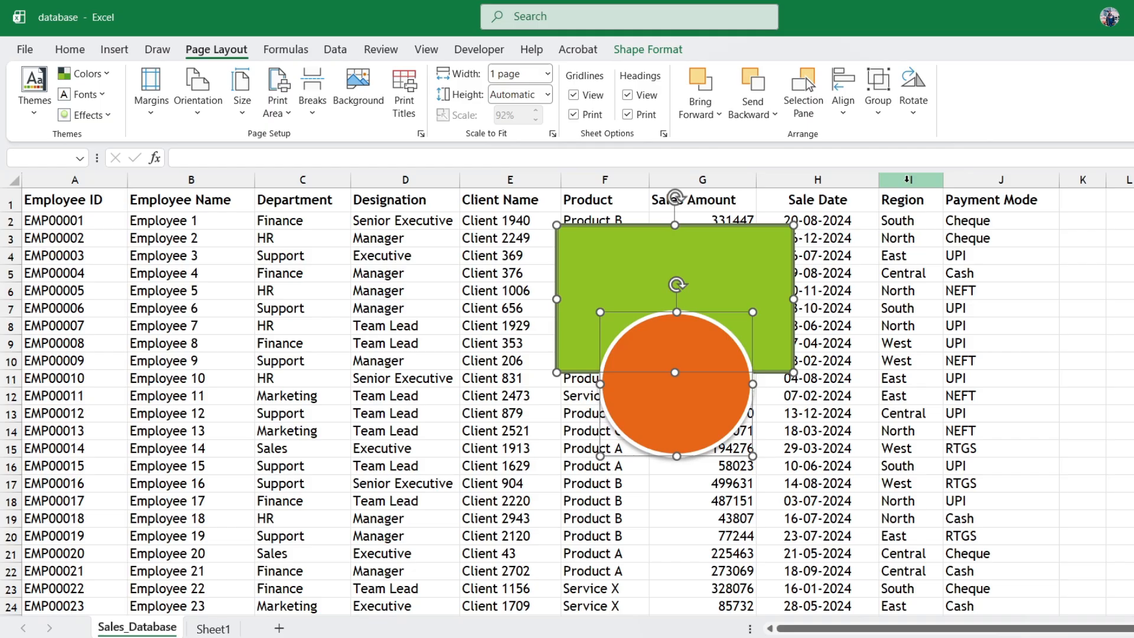
click(739, 392)
drag(691, 385, 816, 296)
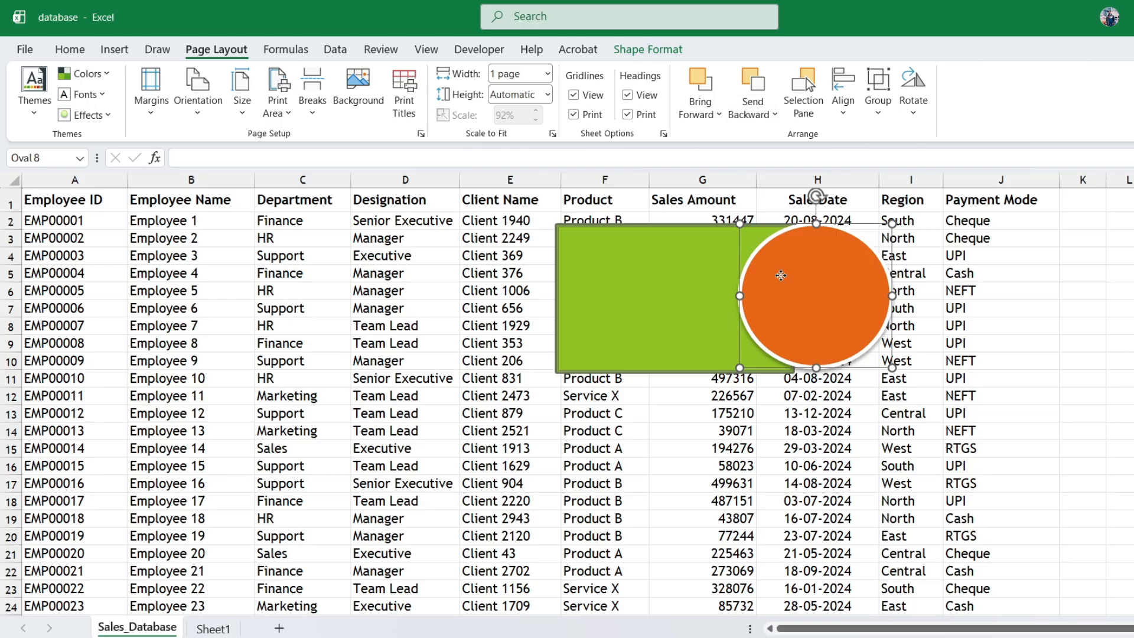
drag(781, 275, 631, 273)
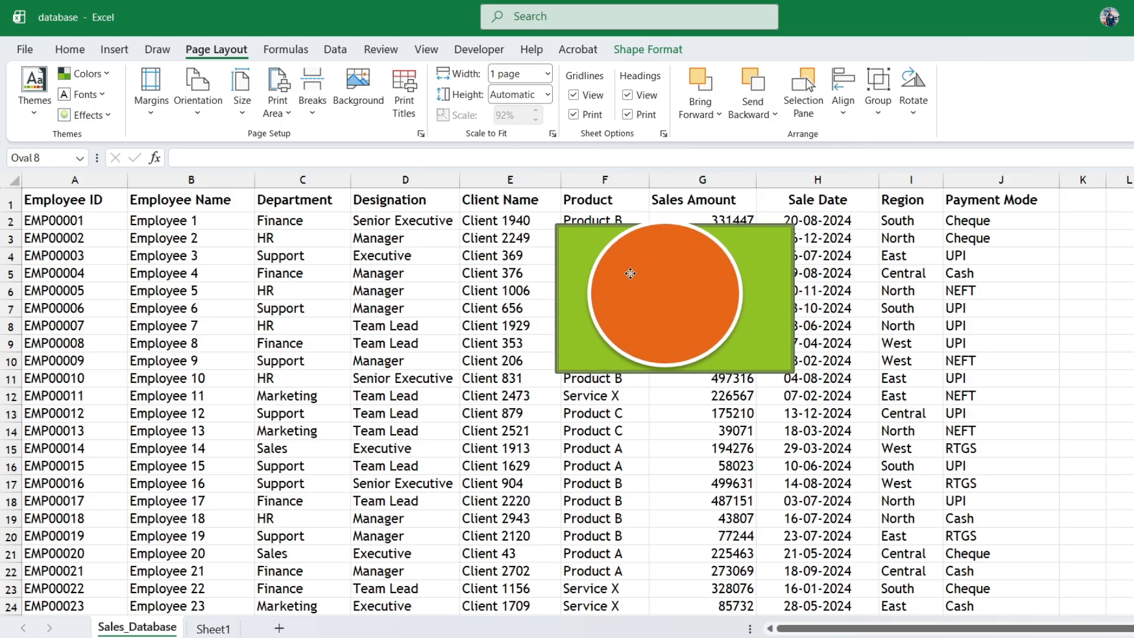
Send the oval behind the rectangle and bring it forward again several times, shifting it over the rectangle's lower edge
click(761, 90)
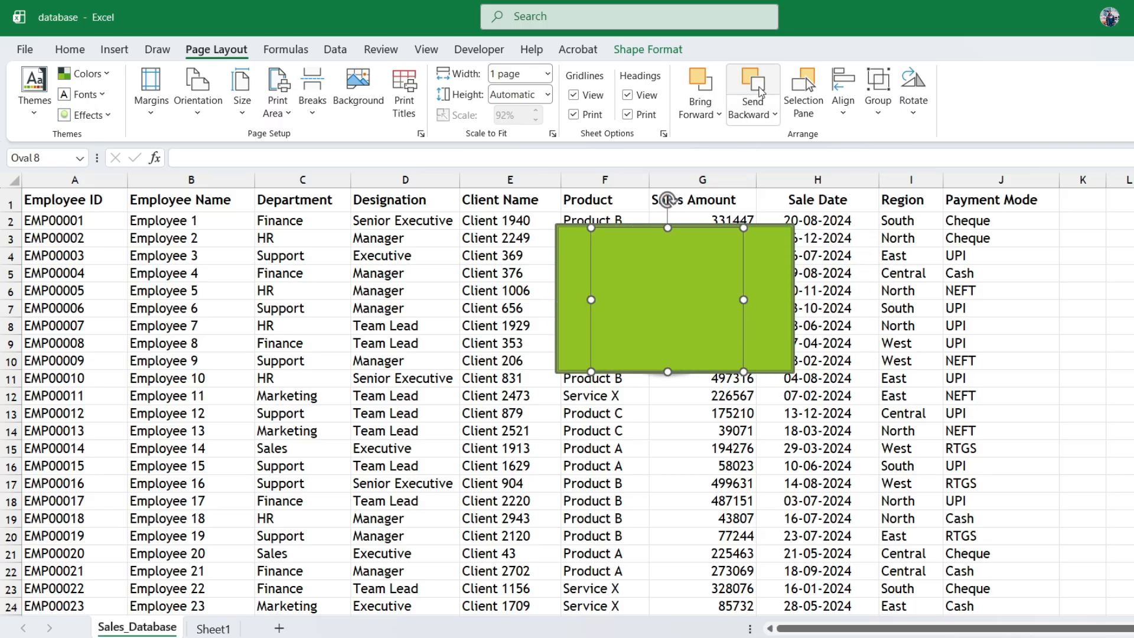
click(700, 89)
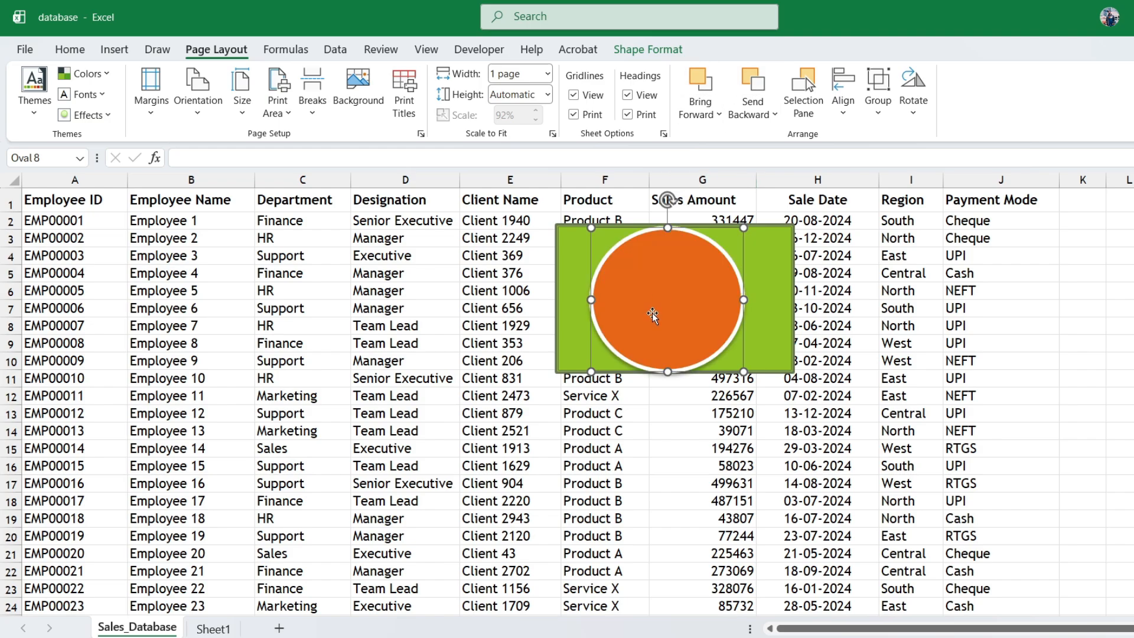
drag(653, 313, 658, 352)
click(753, 89)
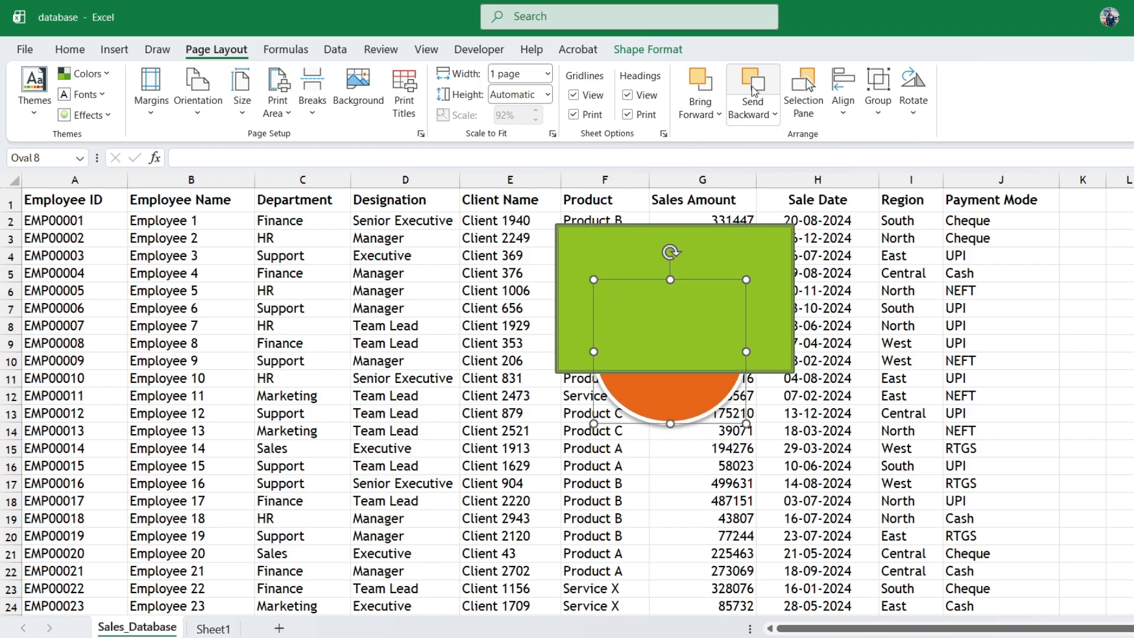
click(711, 83)
drag(662, 318, 673, 345)
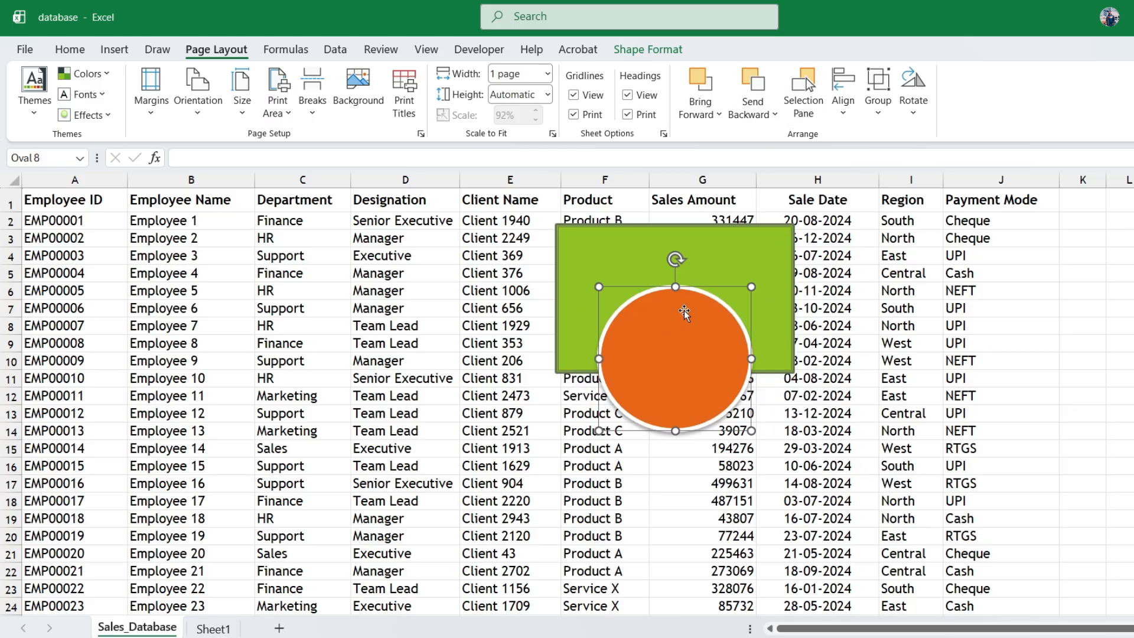
click(759, 83)
click(700, 83)
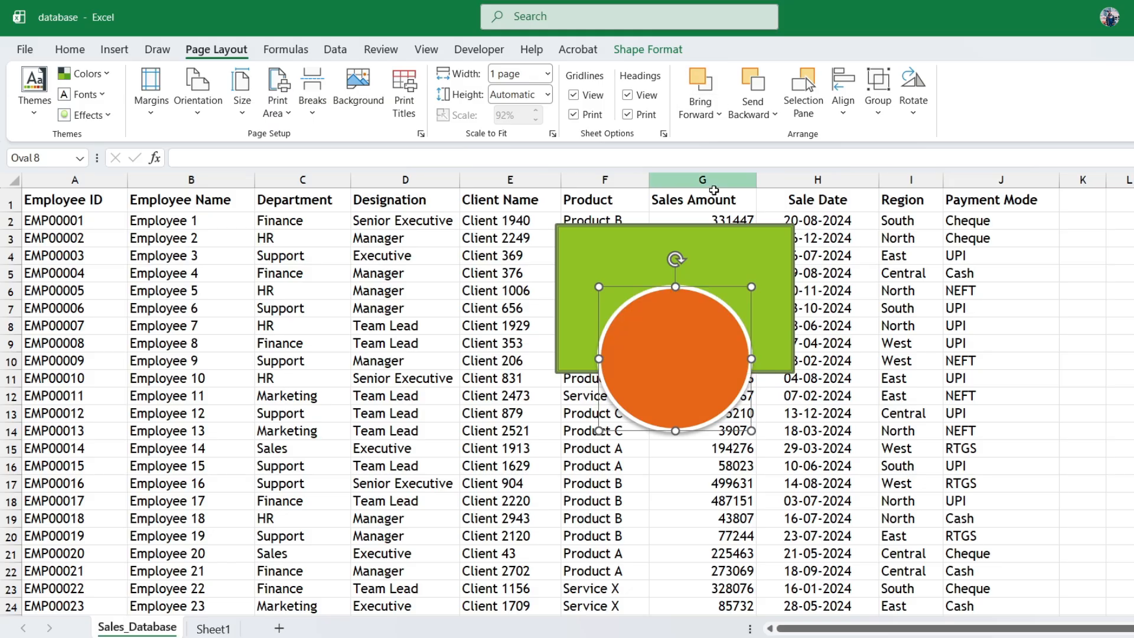
Move the oval beside the rectangle, and use the Selection pane to hide and reshow the shapes individually and all together
drag(679, 330, 911, 280)
click(804, 104)
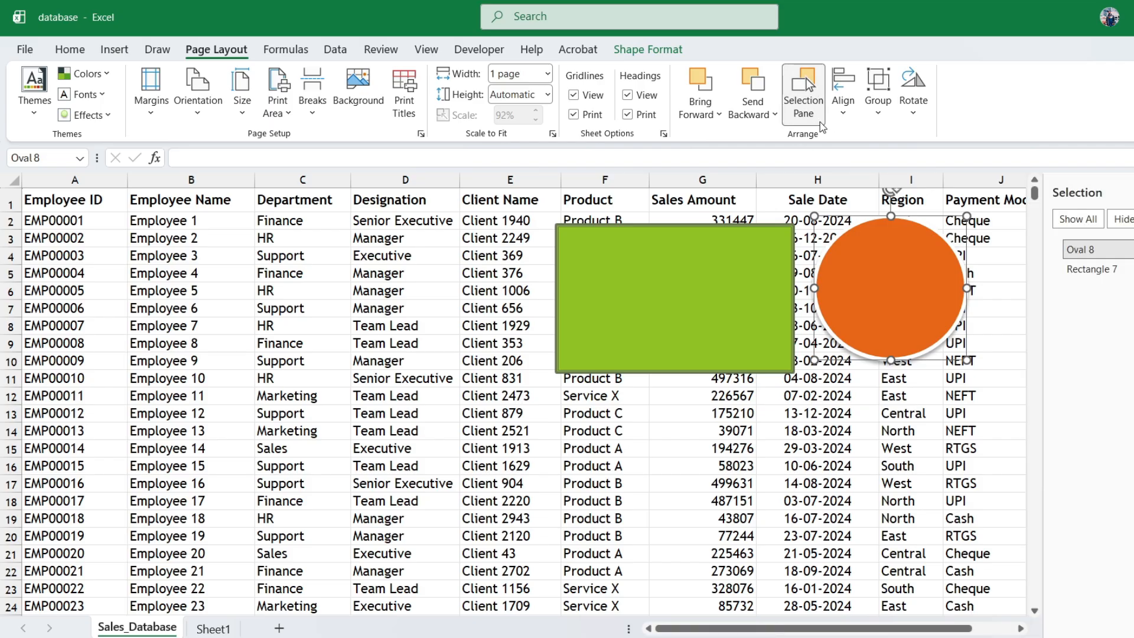
click(1133, 269)
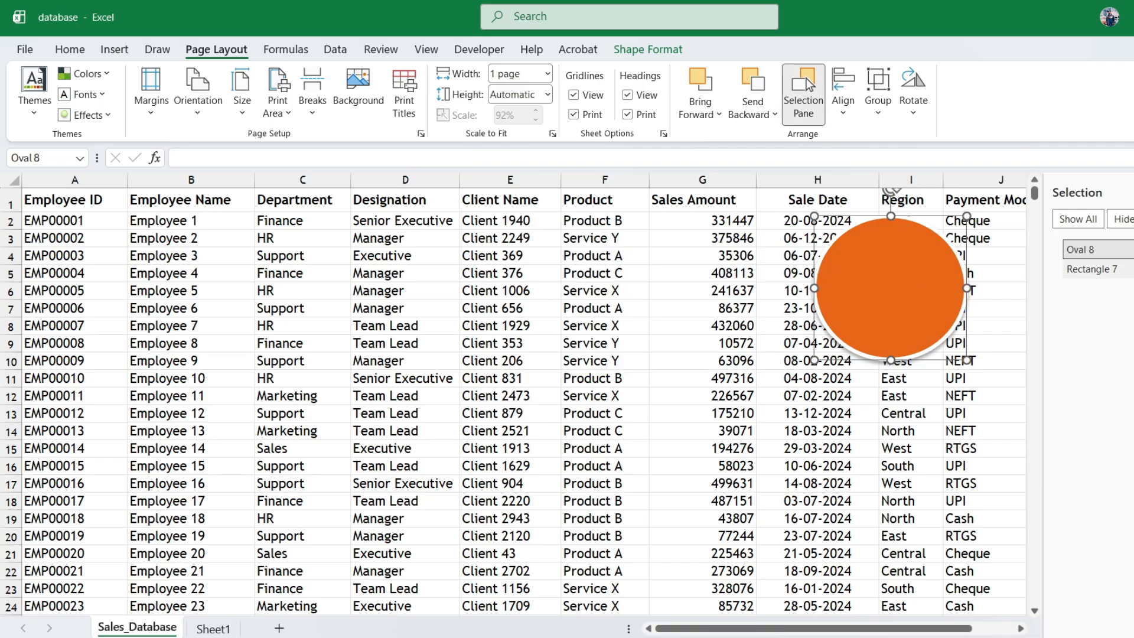
click(1133, 250)
click(1132, 249)
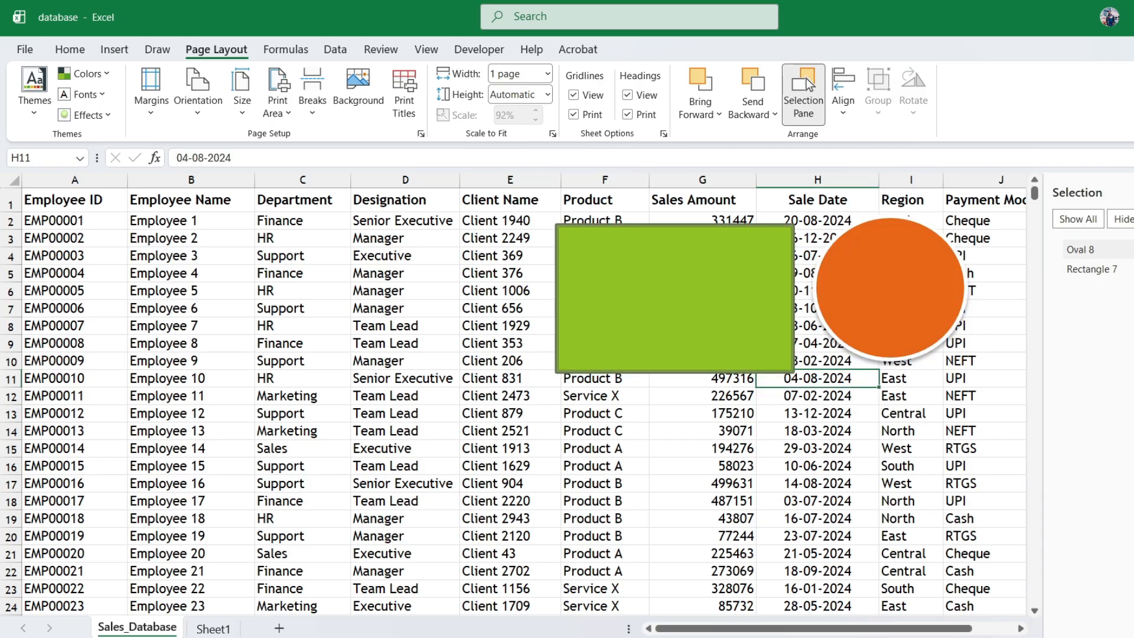
click(1127, 219)
click(1086, 225)
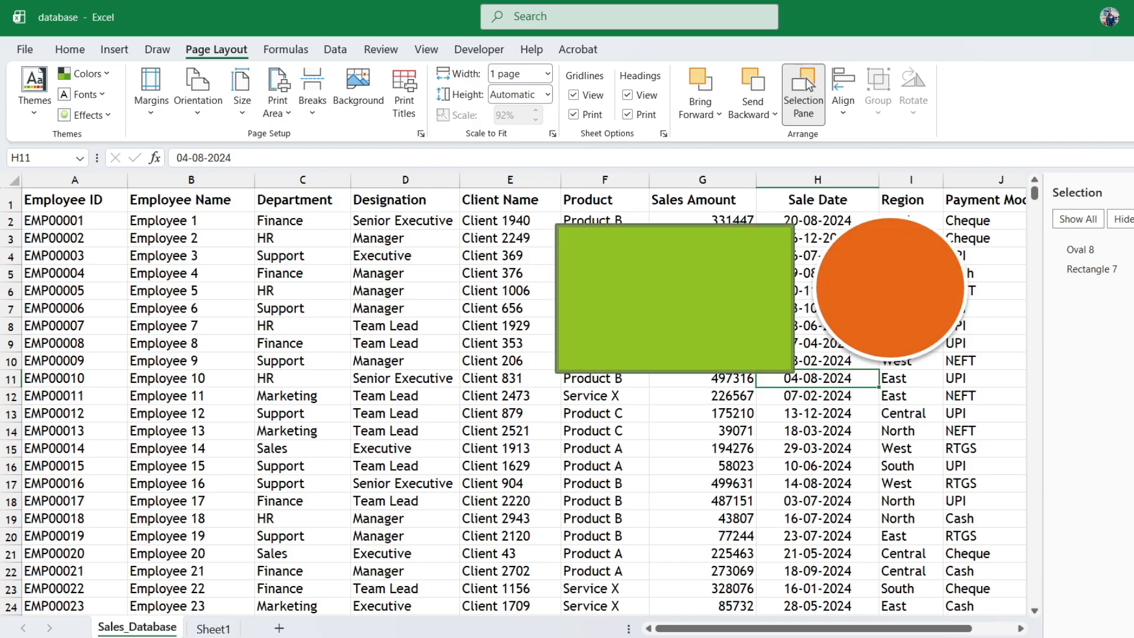
click(806, 78)
Move the rectangle over columns D to G around rows 8 to 15 and the oval over column H around rows 13 to 20
drag(848, 299, 969, 408)
click(701, 362)
drag(701, 362, 568, 455)
drag(976, 394, 859, 457)
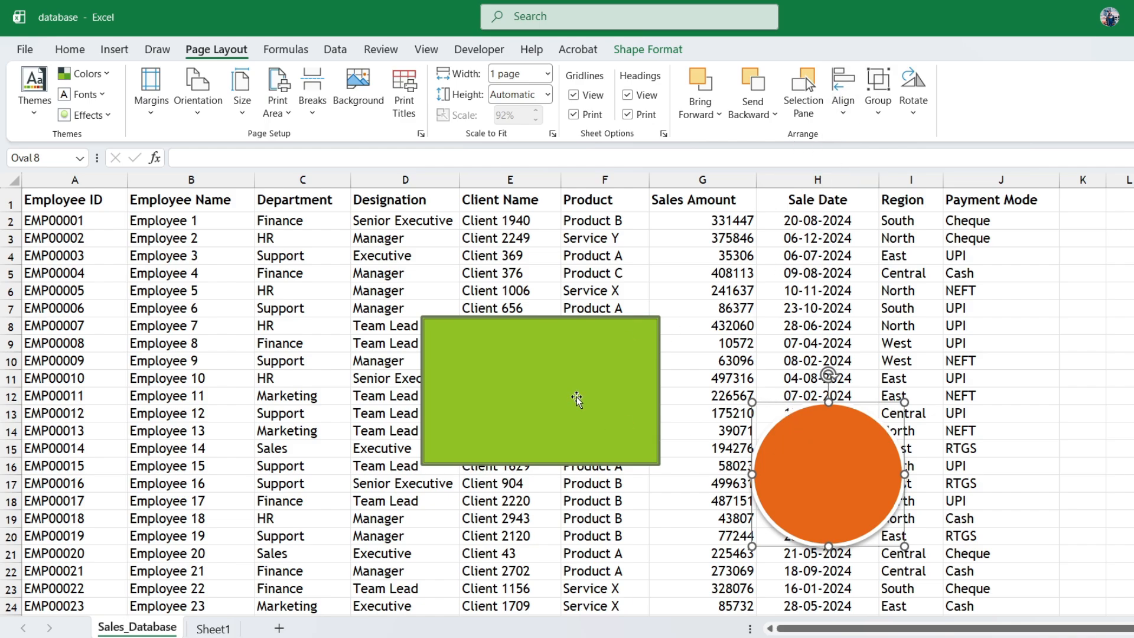
Make three copies of the oval, scatter the four ovals at different heights, and move the rectangle over columns B to D
drag(844, 459, 868, 427)
drag(870, 426, 979, 376)
drag(813, 418, 789, 300)
drag(808, 452, 634, 538)
drag(833, 337, 1117, 407)
drag(649, 389, 444, 377)
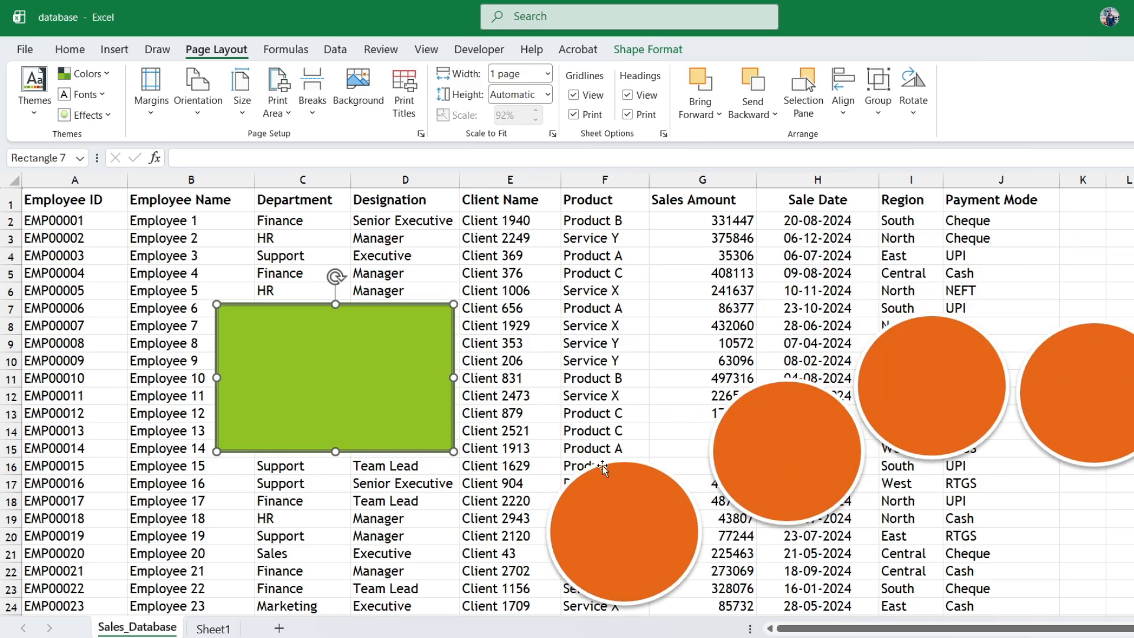
Align the rectangle and all four ovals by their top edges, move them together up to row 5, and deselect them
ctrl+click(619, 508)
ctrl+click(781, 451)
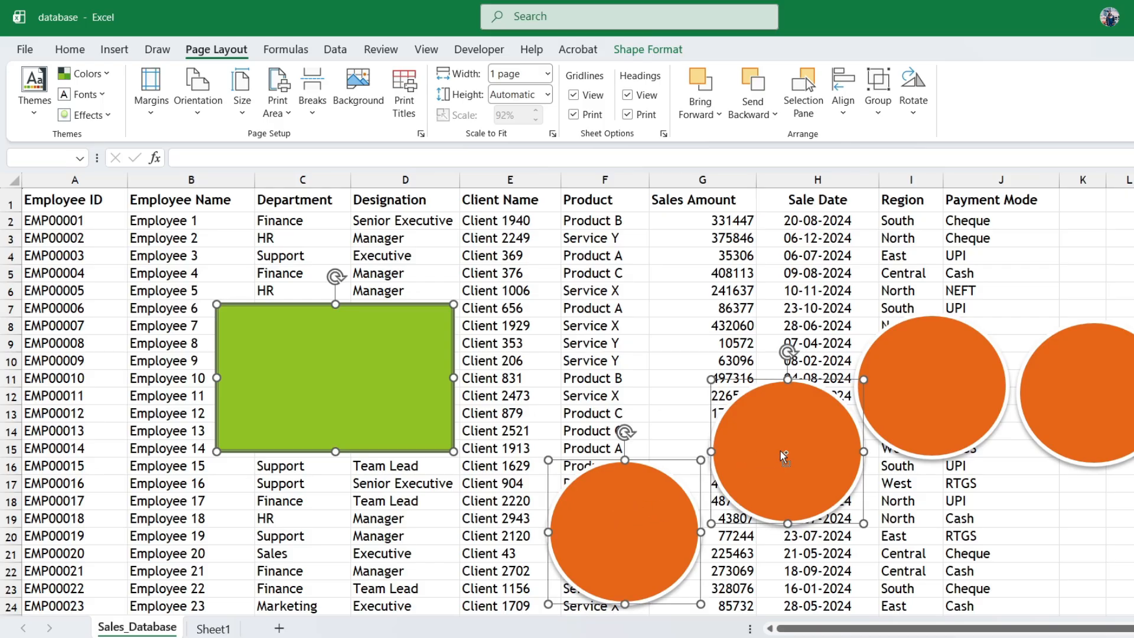
ctrl+click(930, 384)
ctrl+click(1059, 380)
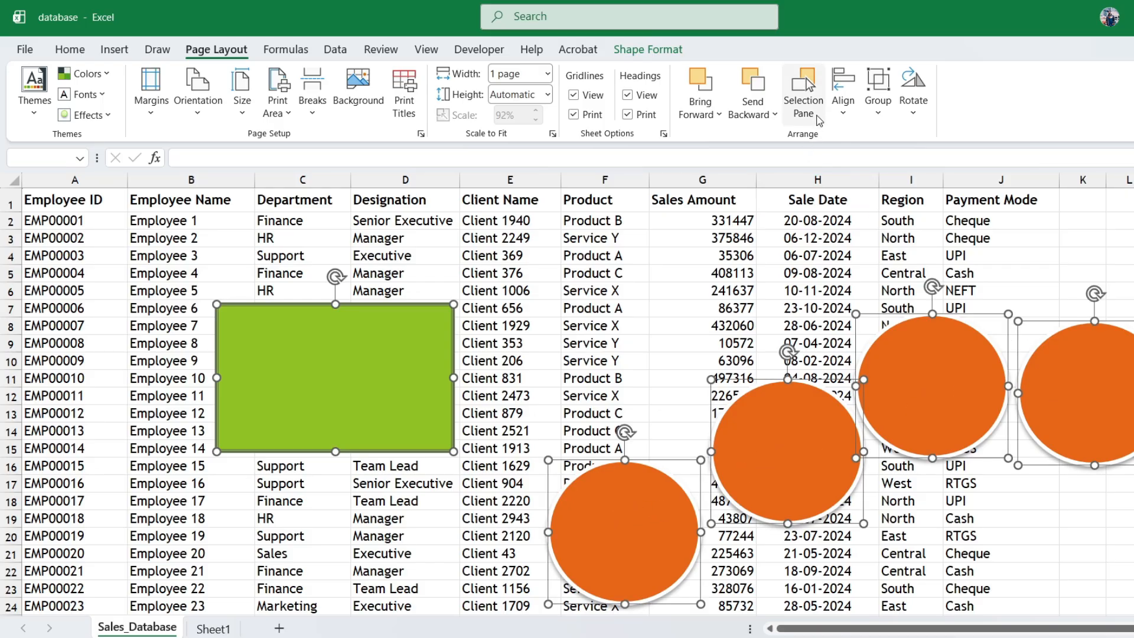
click(843, 113)
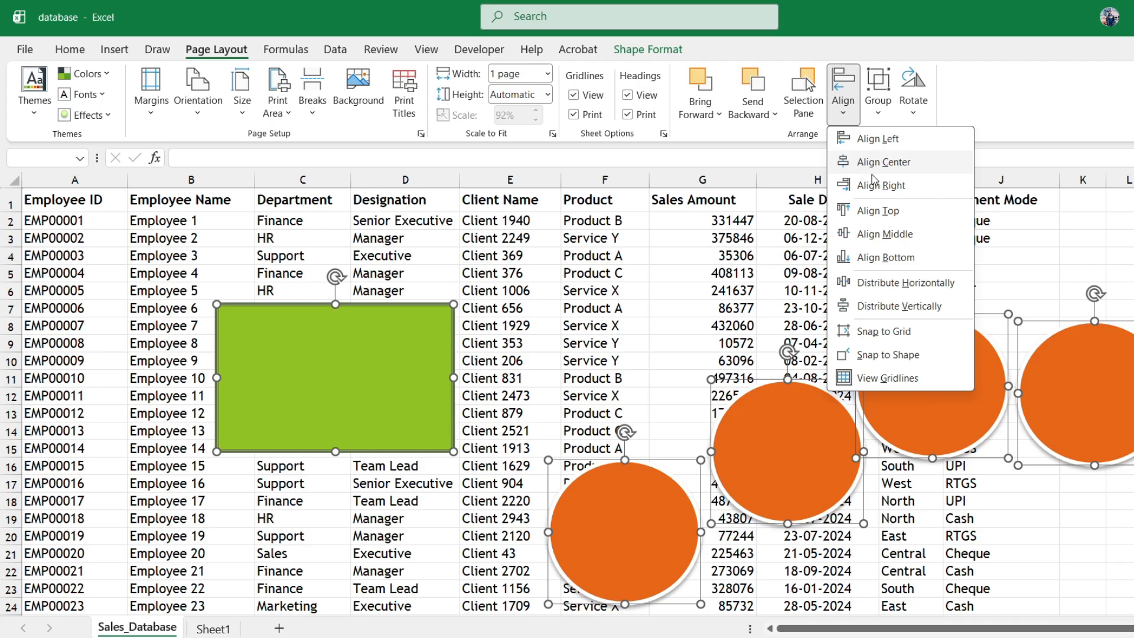
click(874, 211)
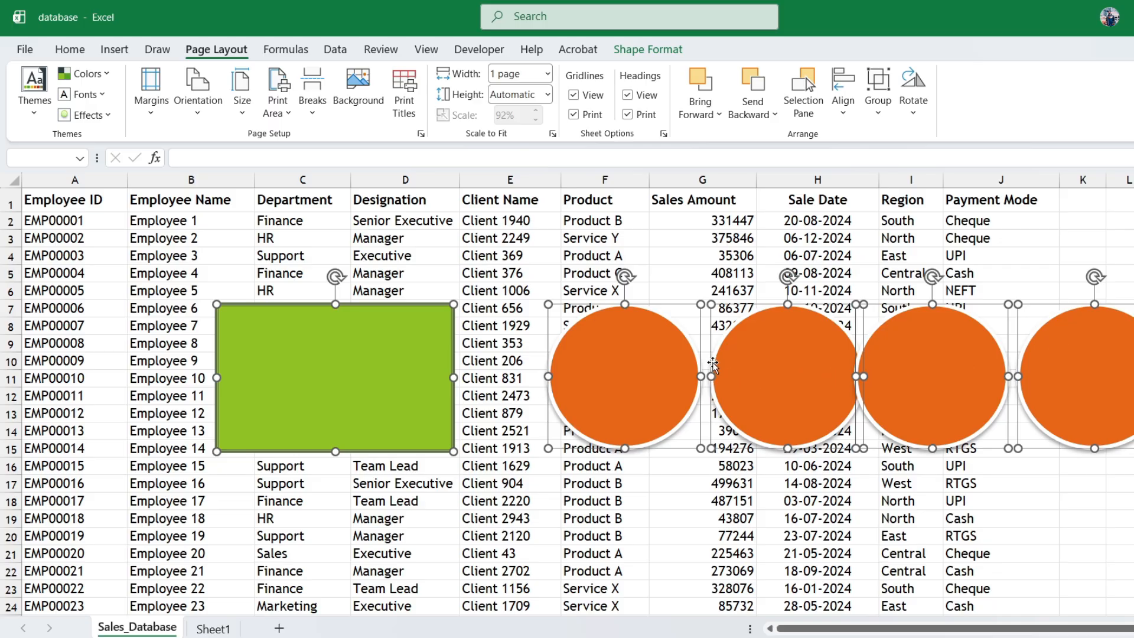
drag(772, 354, 695, 323)
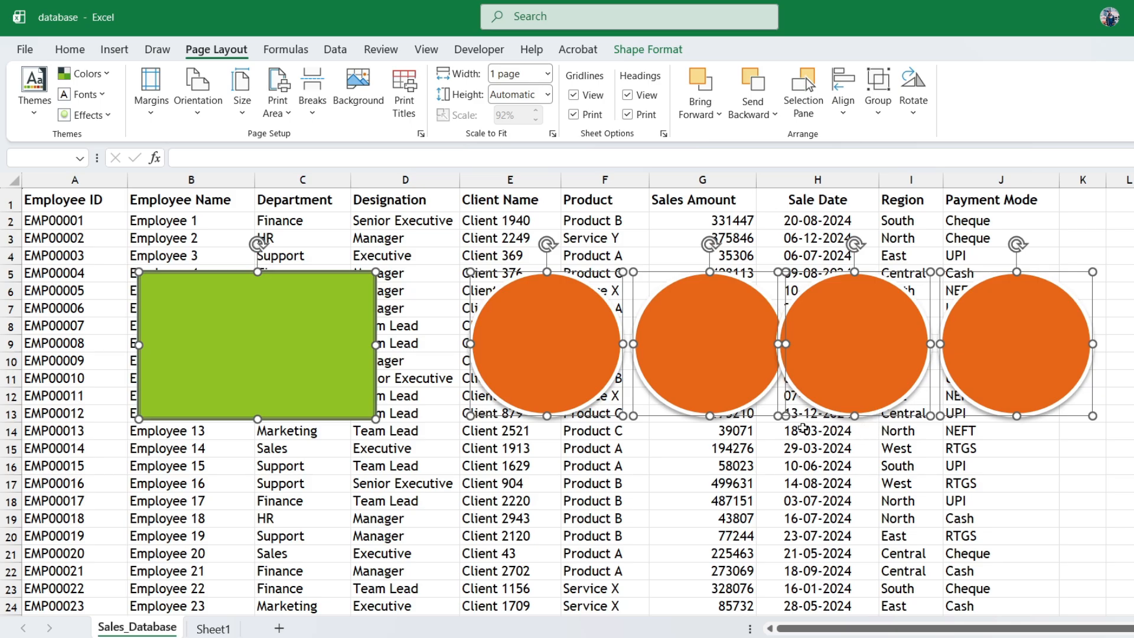
click(801, 429)
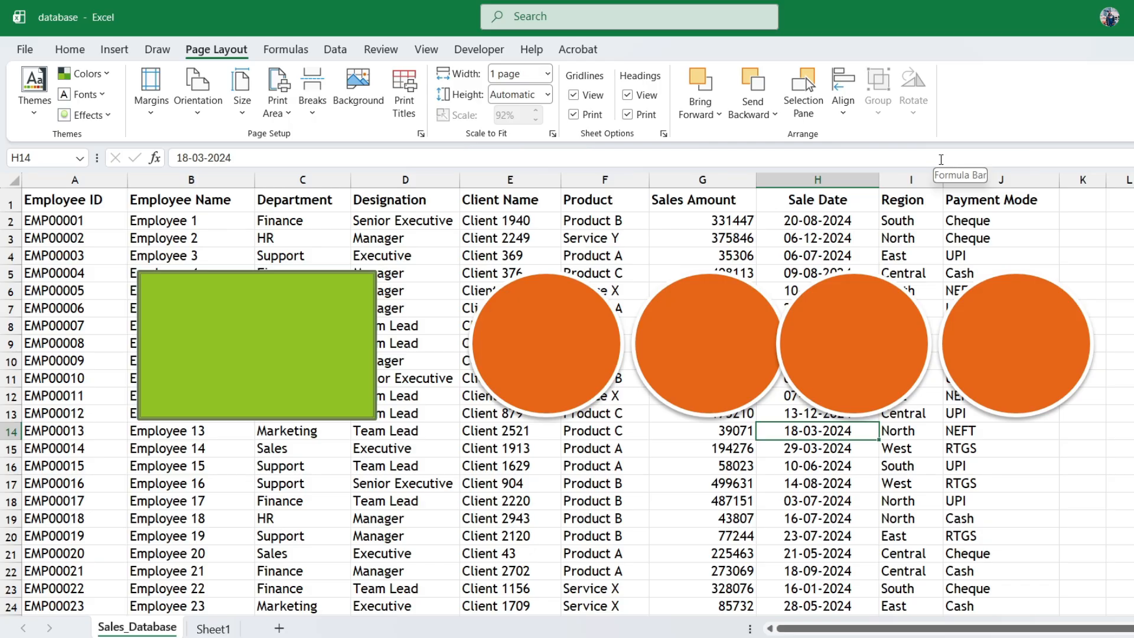
Display the formula and function library commands
click(274, 51)
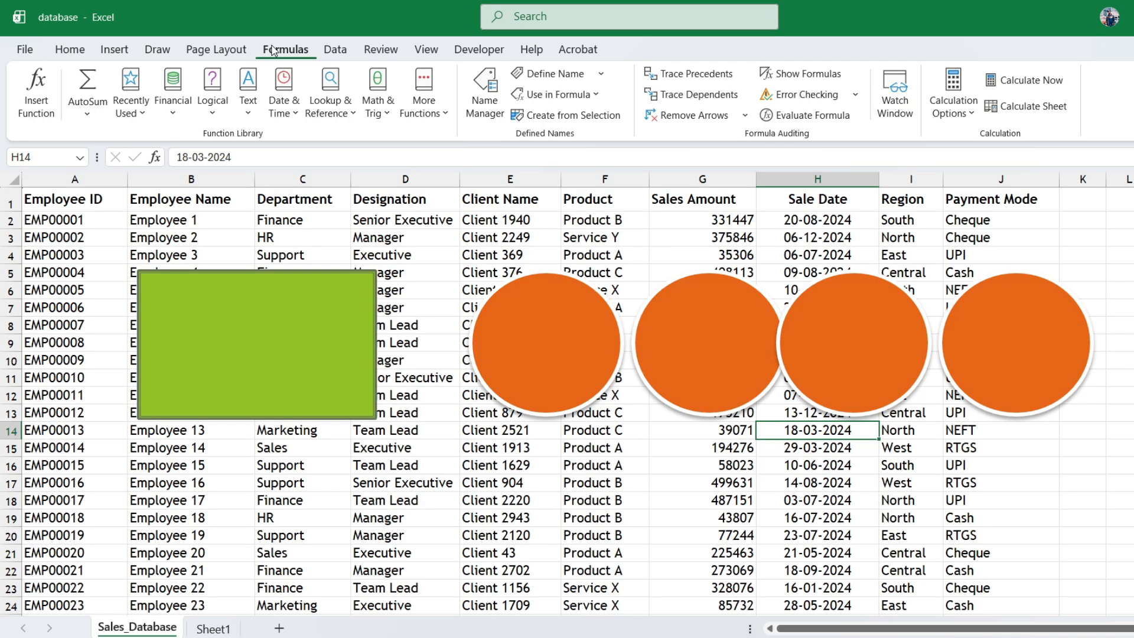